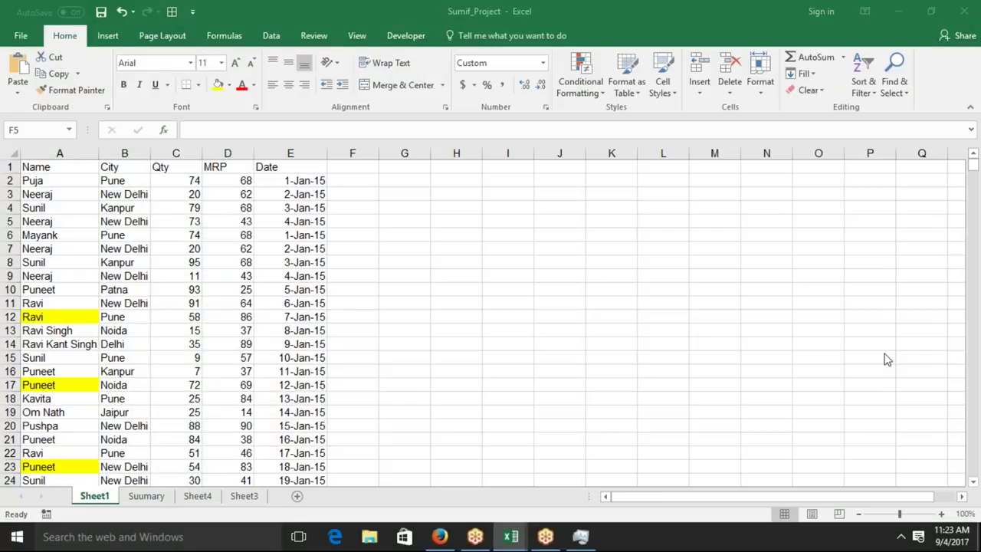
# Copy the Pune entry from B2 into cell H3.
pyautogui.press('Right')
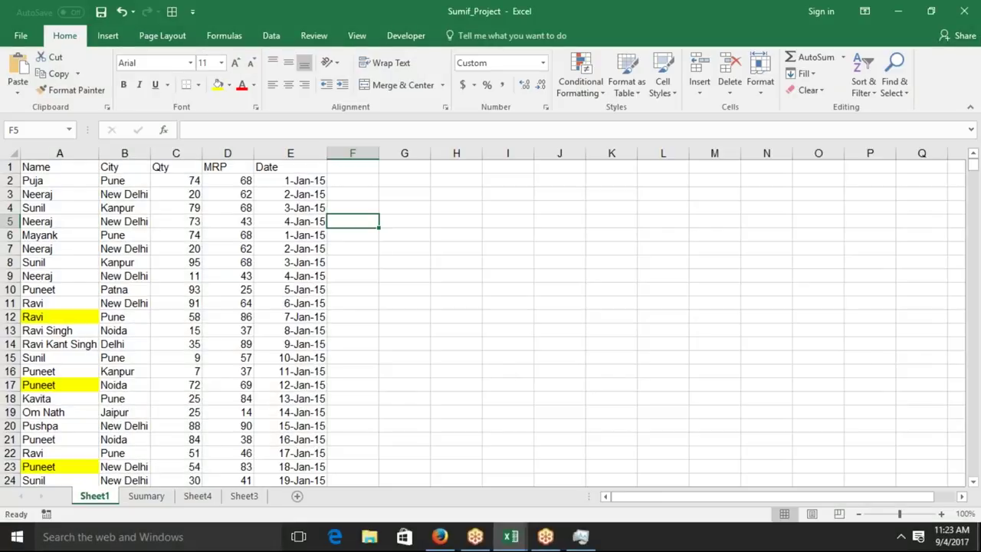
pyautogui.click(124, 180)
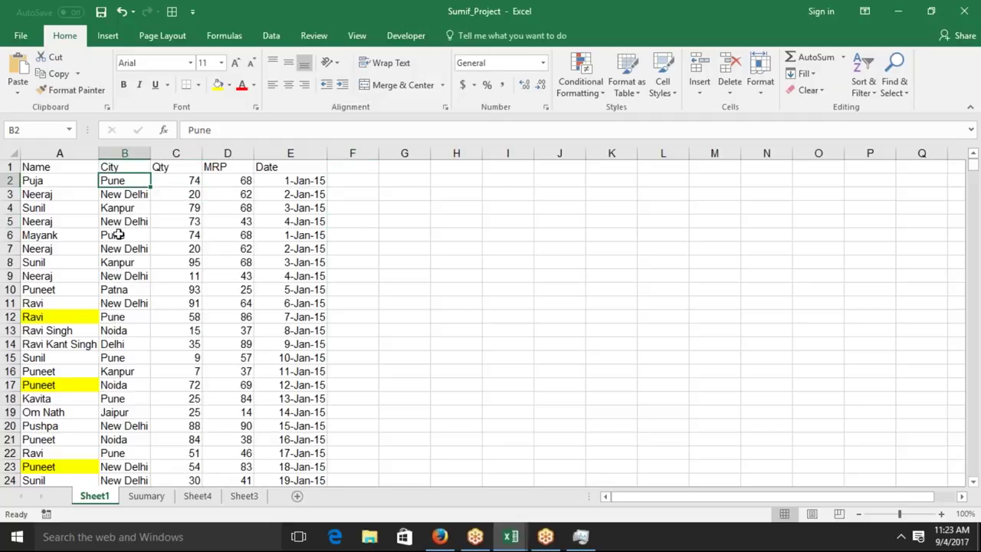
pyautogui.hotkey('ctrl', 'c')
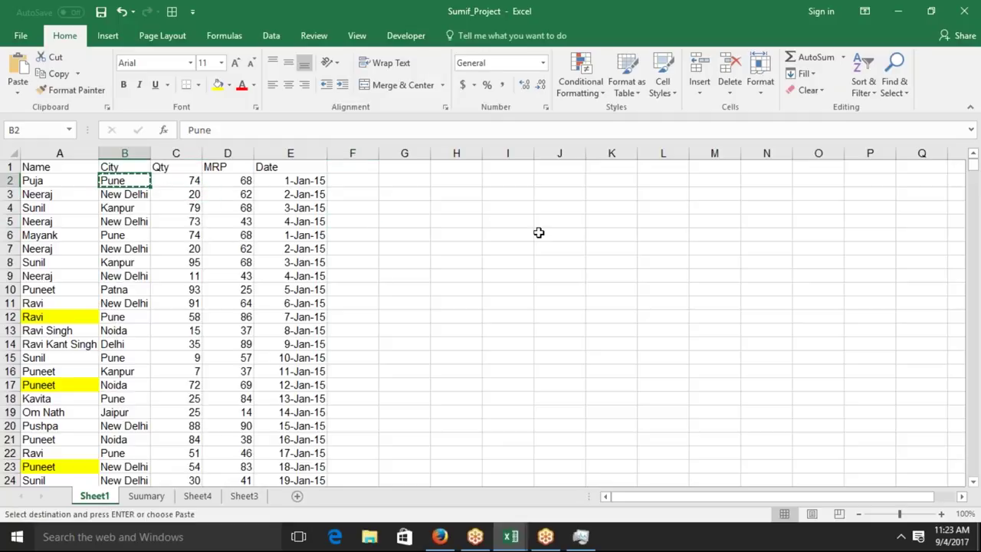
pyautogui.click(480, 195)
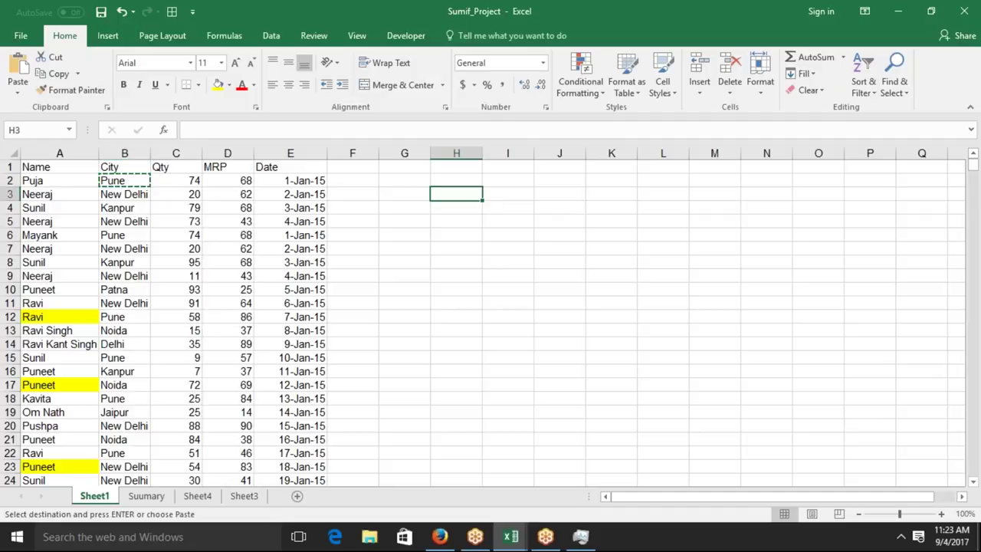
pyautogui.hotkey('ctrl', 'v')
pyautogui.press('Escape')
pyautogui.press('Escape')
# Copy the Qty heading from C1 into cell I2.
pyautogui.click(219, 154)
pyautogui.click(191, 155)
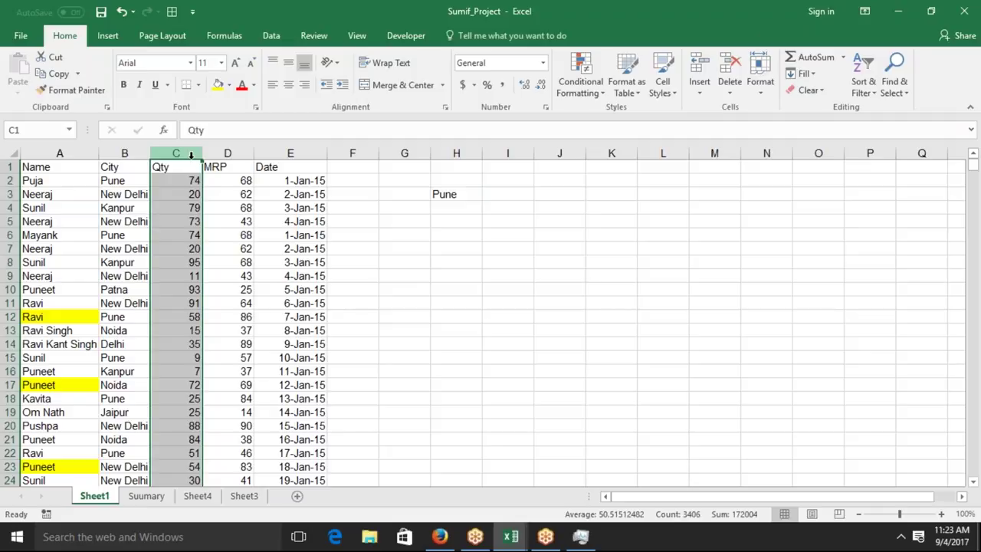
pyautogui.click(459, 206)
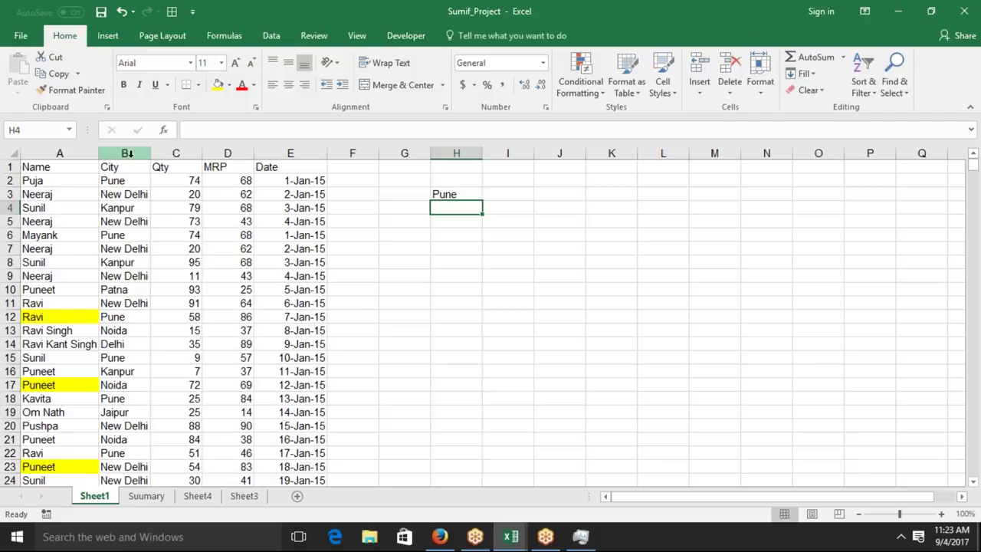
pyautogui.click(162, 167)
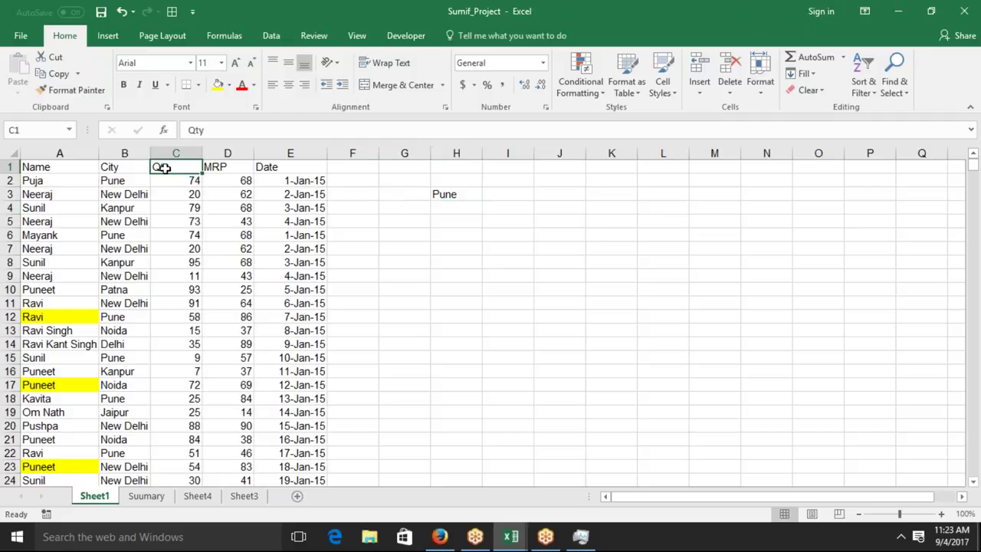
pyautogui.hotkey('ctrl', 'c')
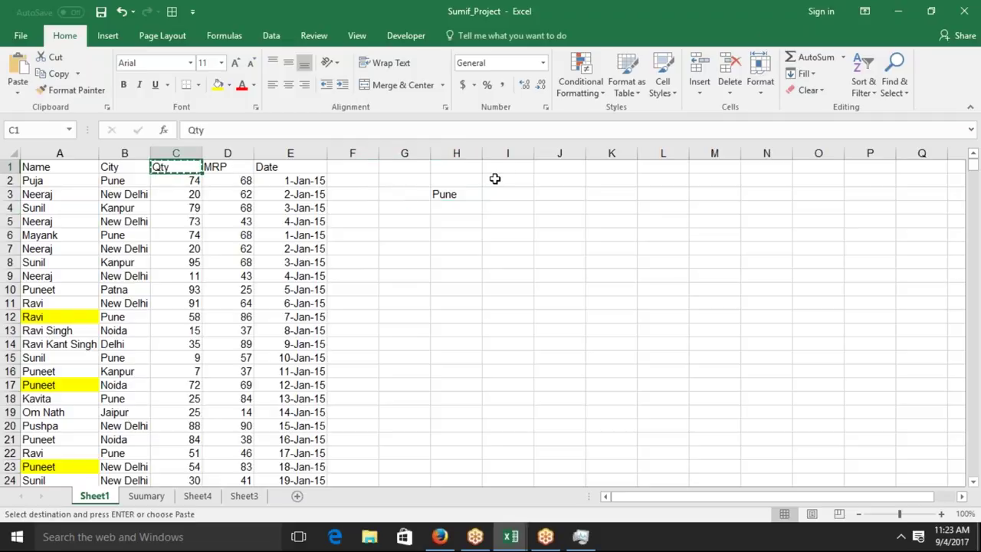
pyautogui.click(498, 179)
pyautogui.hotkey('ctrl', 'v')
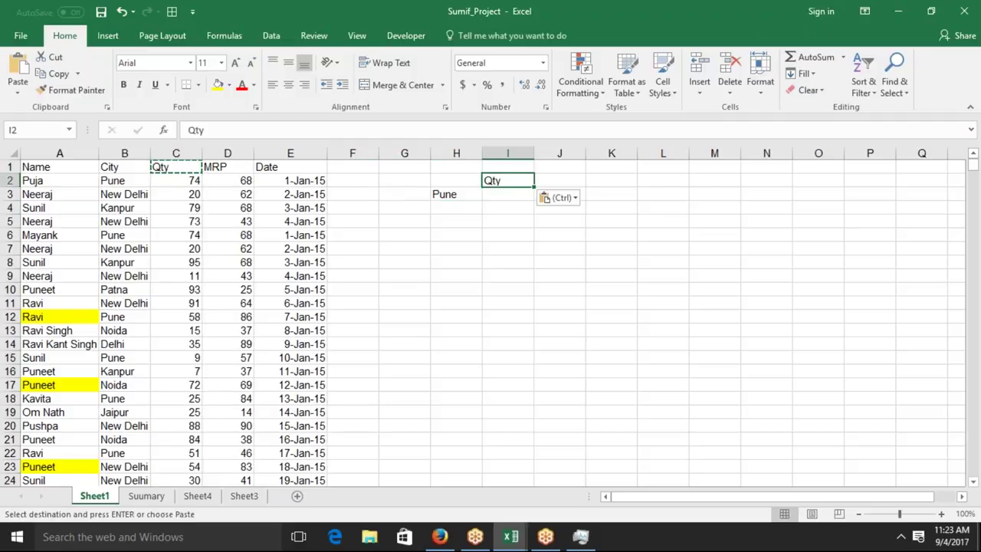
pyautogui.press('Escape')
# Copy the entire City column B into column H.
pyautogui.click(123, 152)
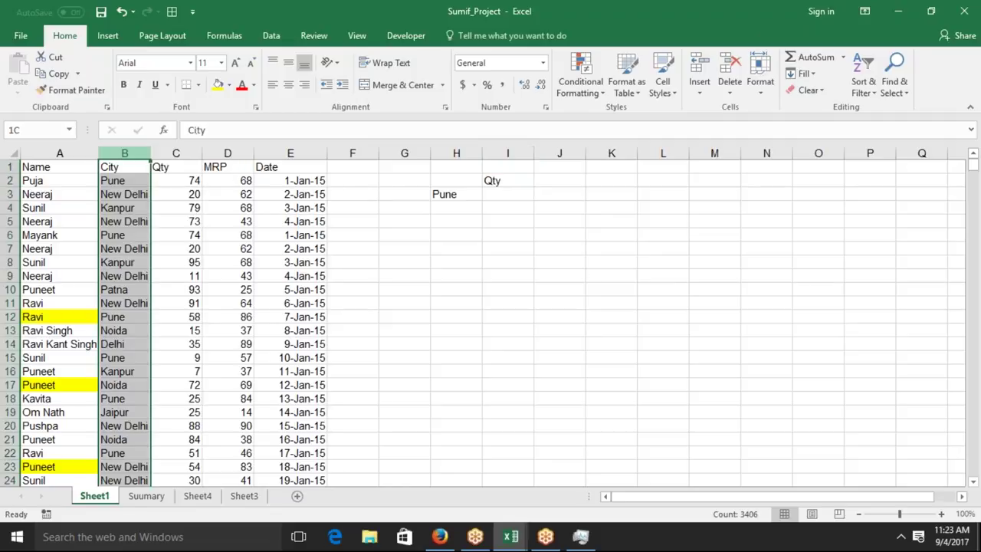
pyautogui.hotkey('ctrl', 'c')
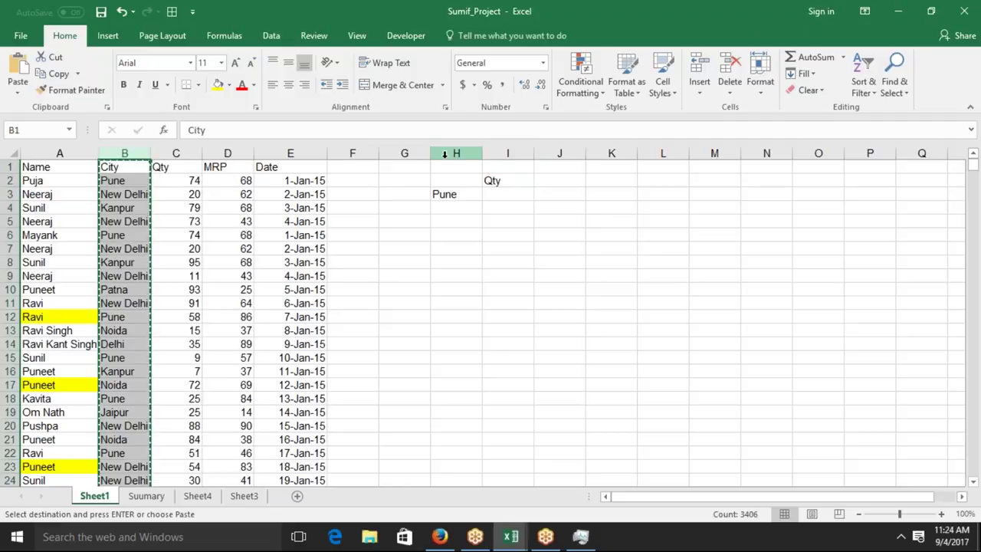
pyautogui.click(456, 152)
pyautogui.hotkey('ctrl', 'v')
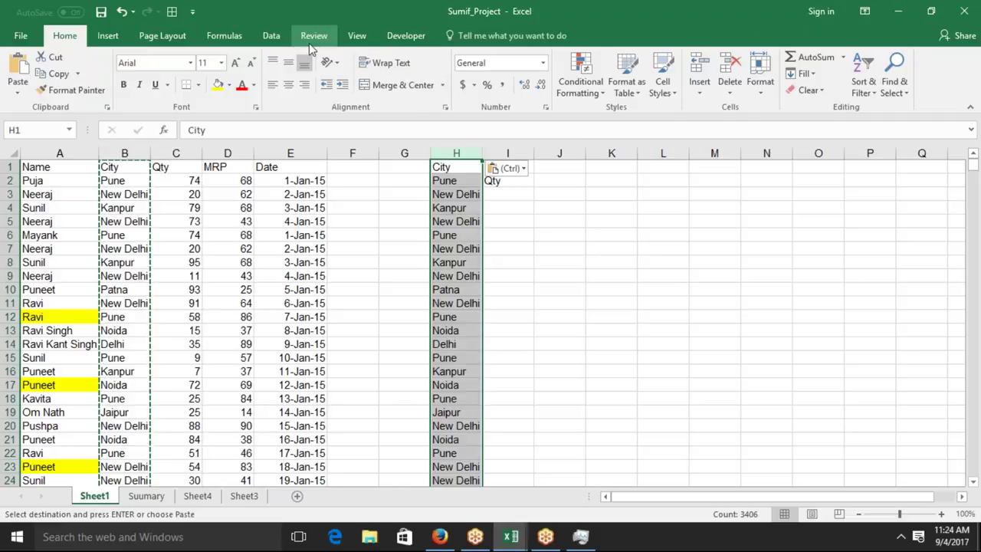
# Remove duplicate cities from column H only, leaving seven unique cities.
pyautogui.click(282, 38)
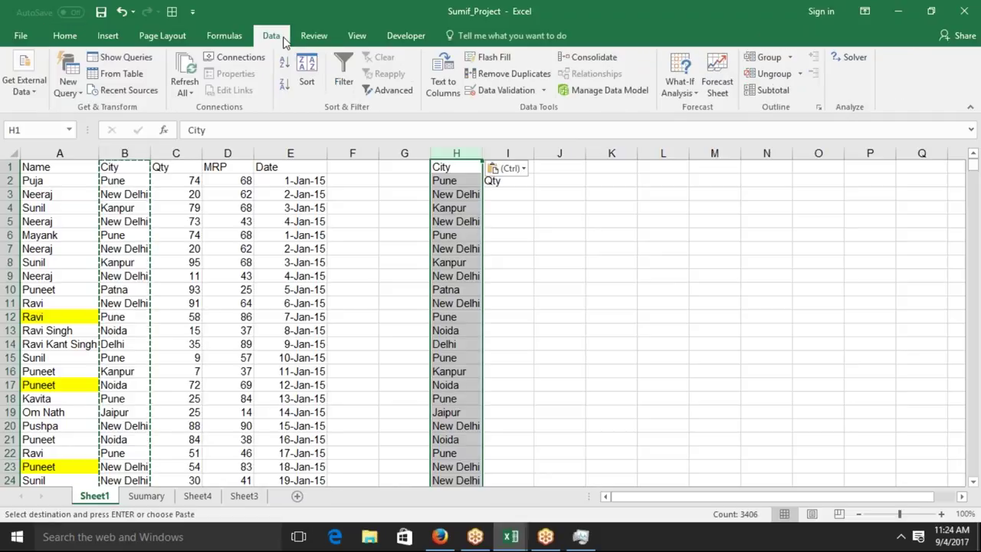
pyautogui.click(543, 73)
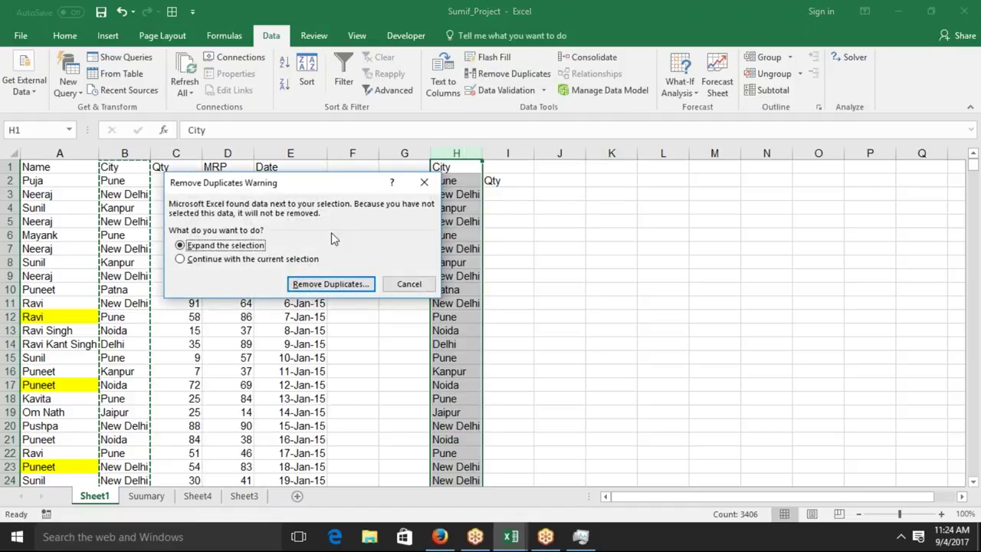
pyautogui.click(298, 261)
pyautogui.click(313, 285)
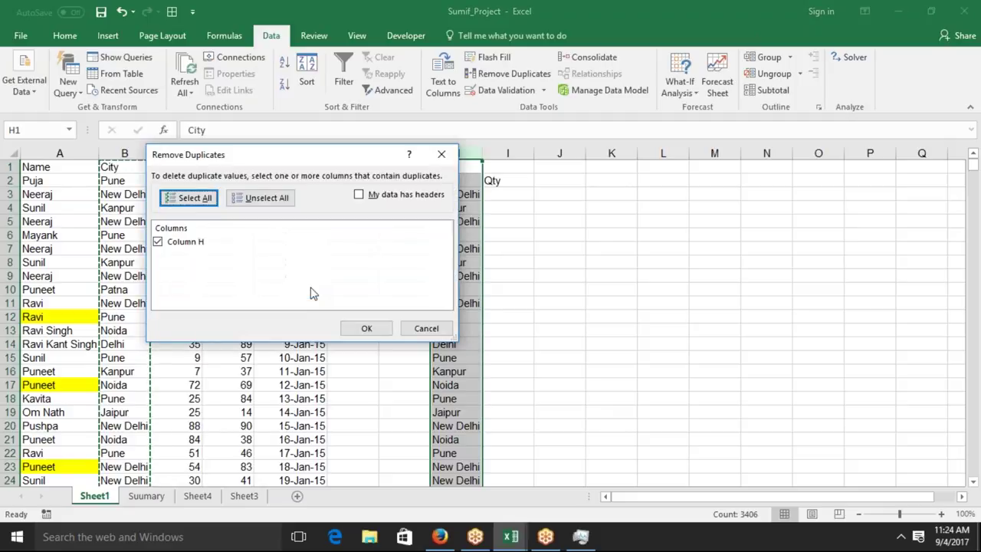
pyautogui.click(366, 328)
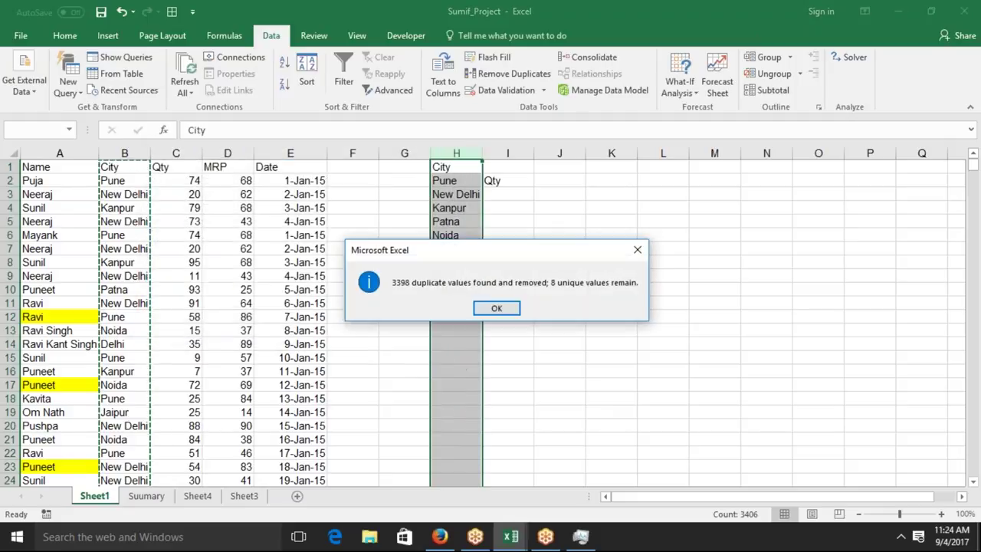
pyautogui.click(498, 307)
pyautogui.click(498, 307)
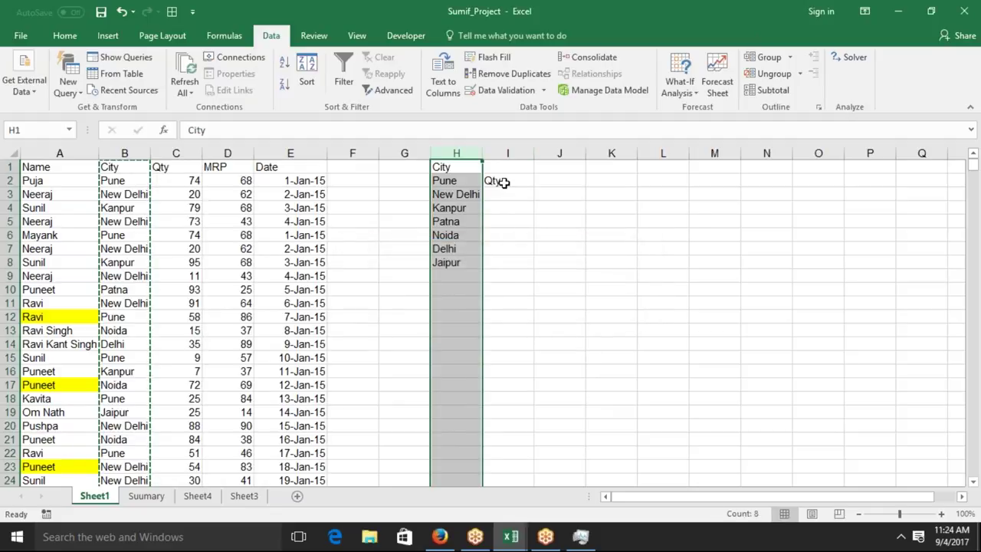
# Move the Qty heading from I2 up to cell I1.
pyautogui.click(503, 182)
pyautogui.hotkey('ctrl', 'c')
pyautogui.press('Up')
pyautogui.hotkey('ctrl', 'v')
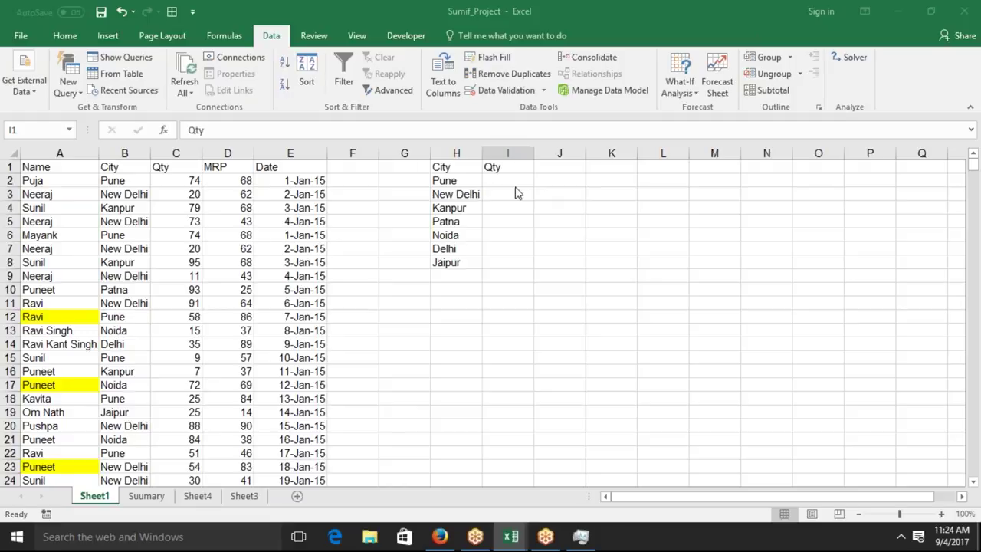
# Enter =SUMIF(B:B,H2,C:C) in I2, returning a Pune Qty total of 28469.
pyautogui.click(465, 179)
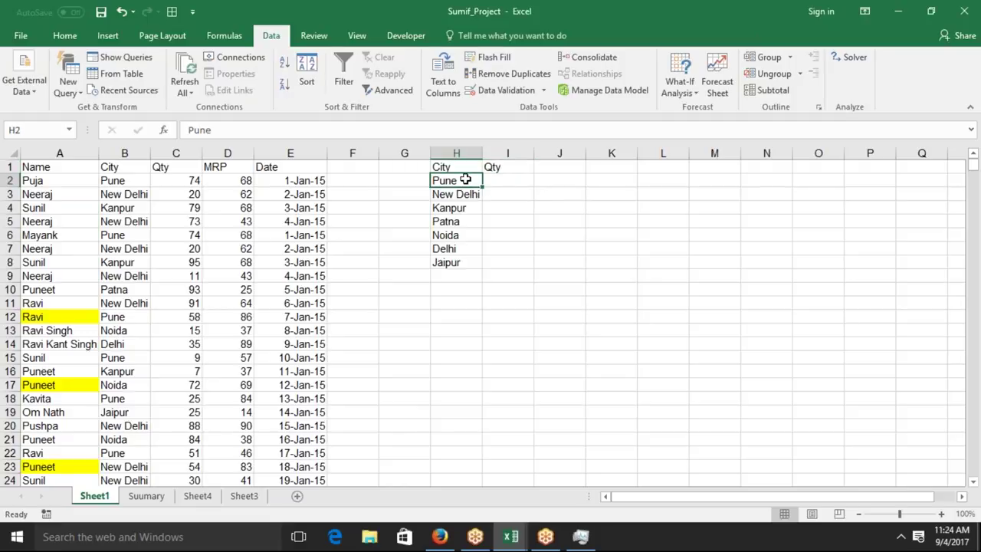
pyautogui.press('Right')
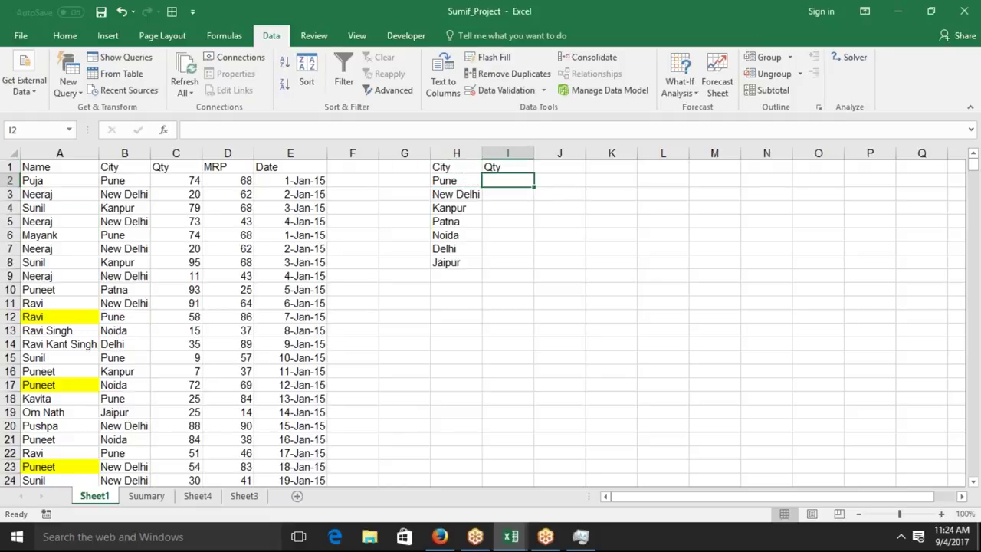
pyautogui.write('=s')
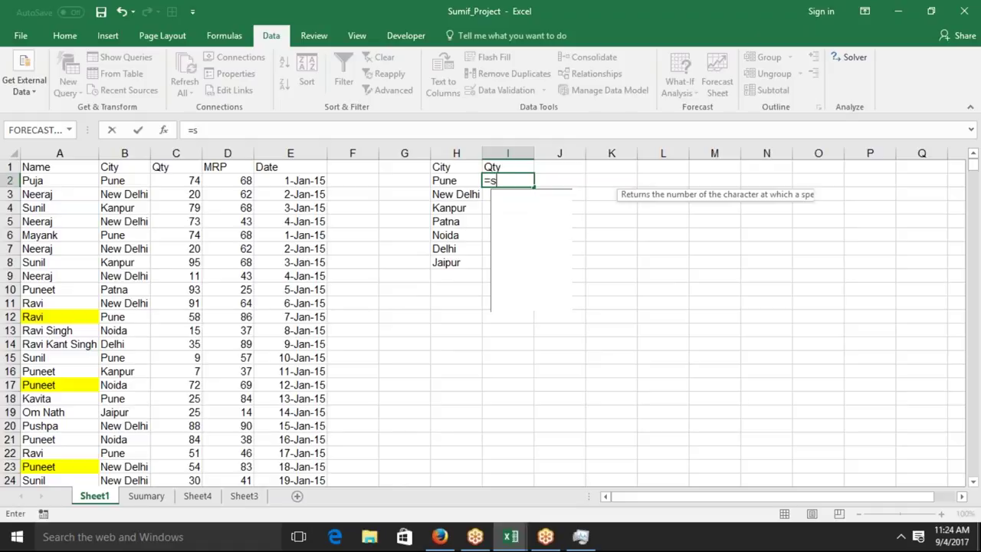
pyautogui.write('um')
pyautogui.press('Down')
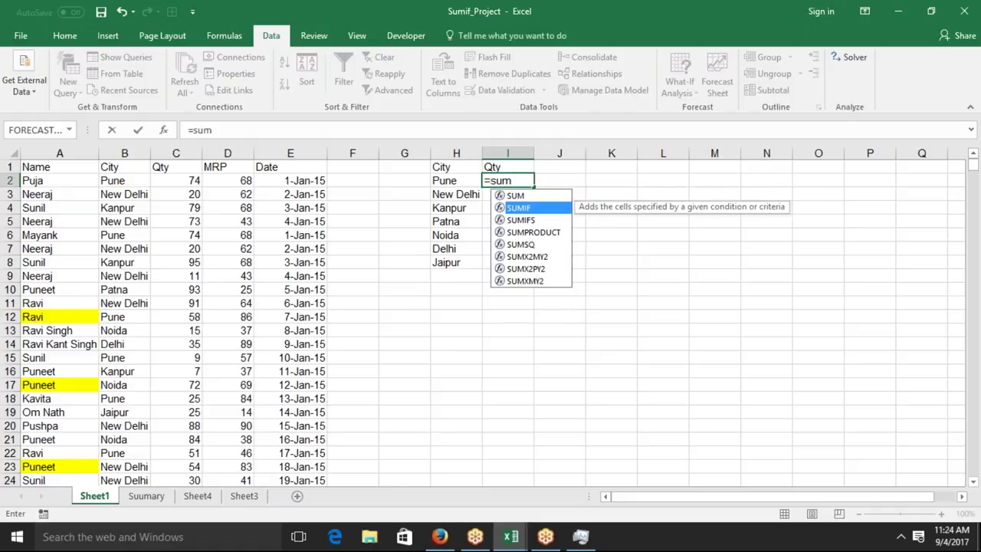
pyautogui.press('Tab')
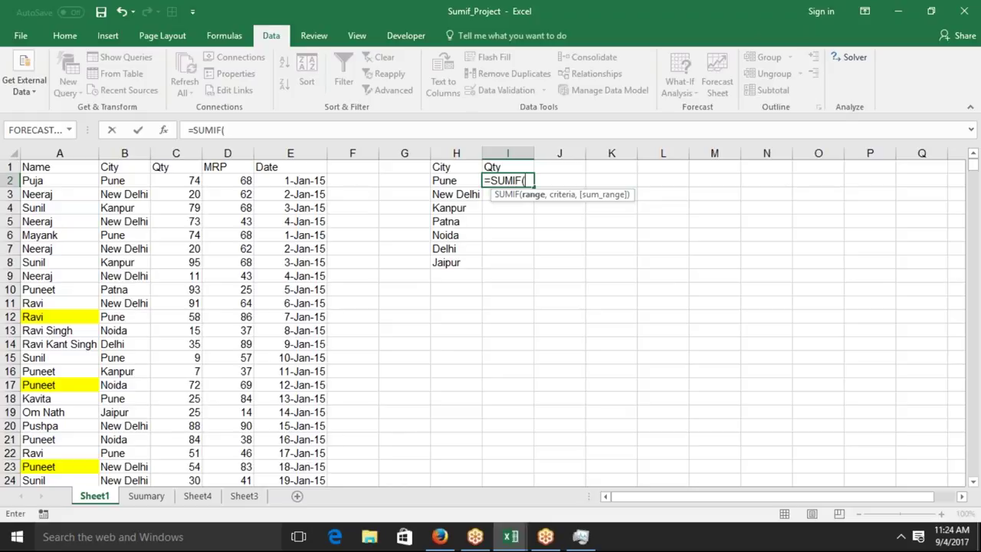
pyautogui.click(127, 152)
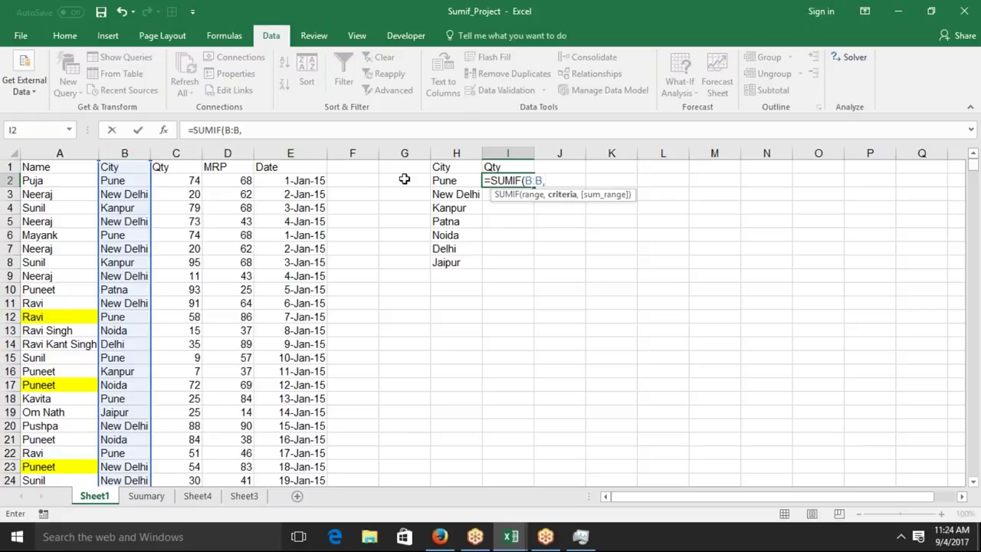
pyautogui.click(439, 181)
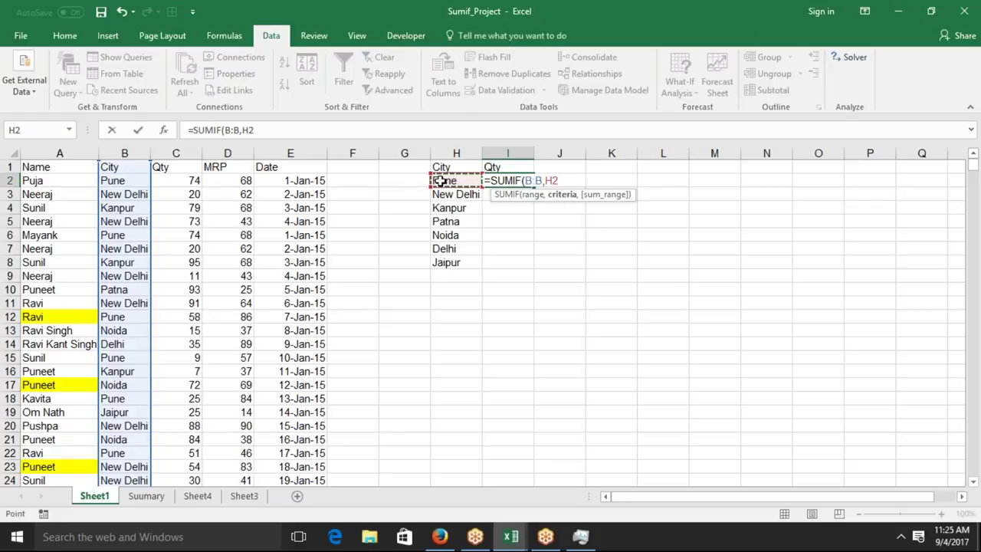
pyautogui.write(',')
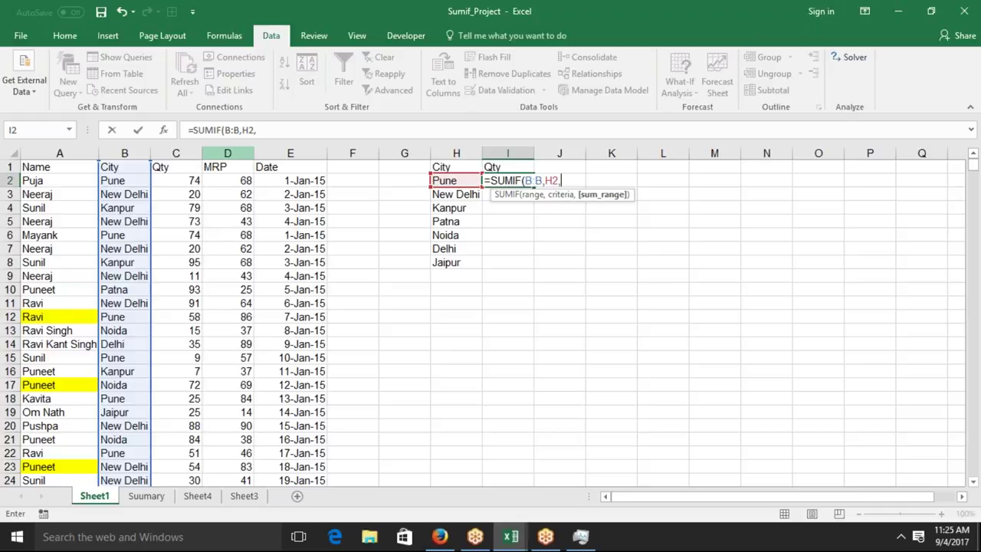
pyautogui.click(226, 153)
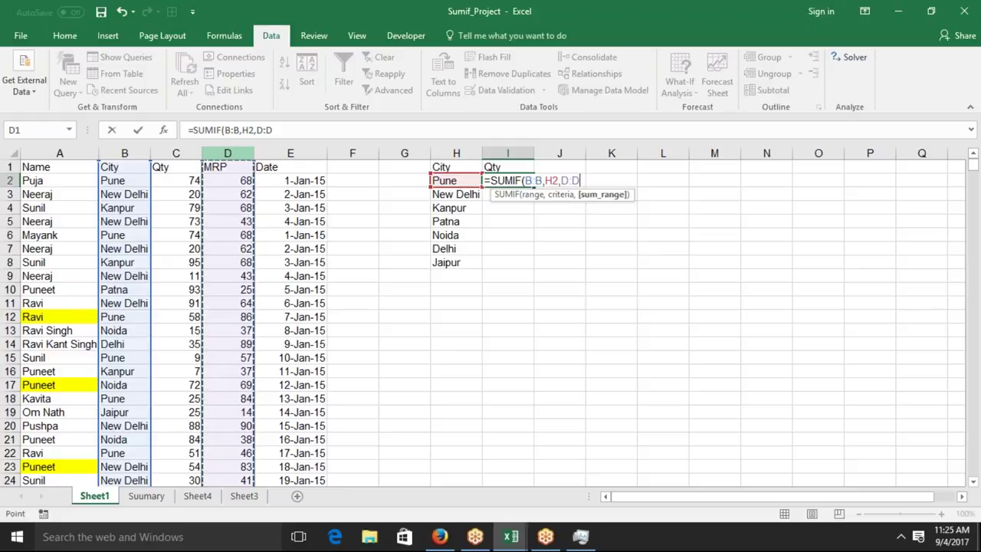
pyautogui.click(186, 153)
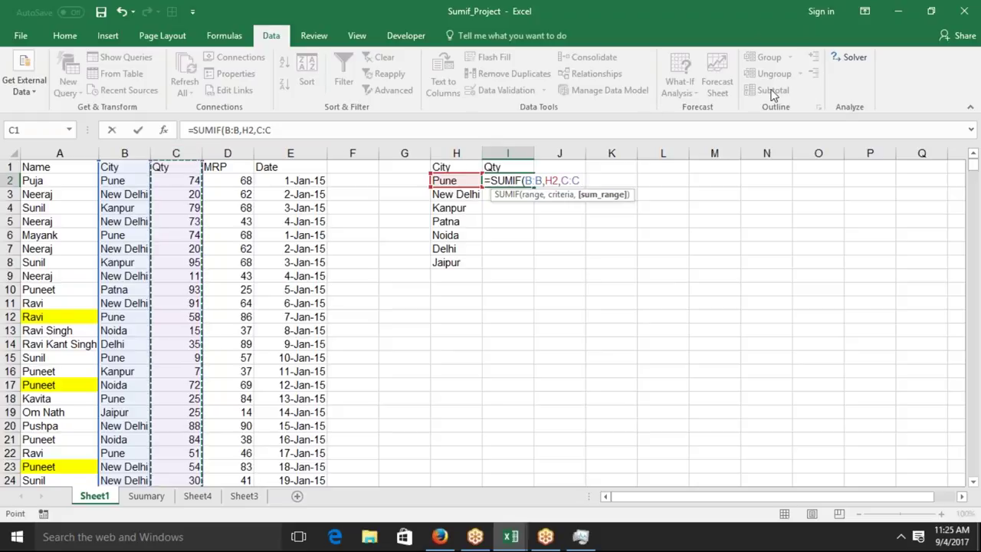
pyautogui.click(588, 181)
pyautogui.press('Return')
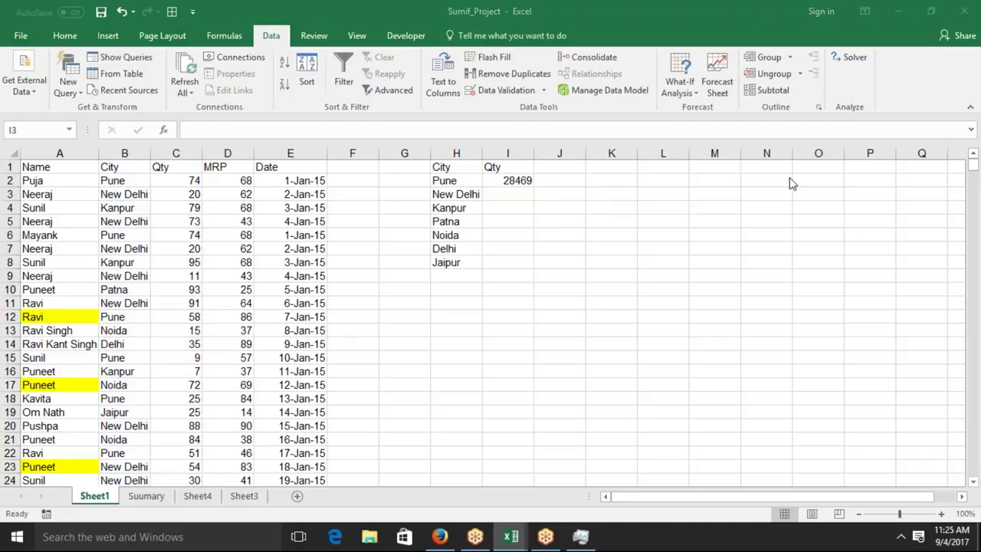
pyautogui.click(529, 192)
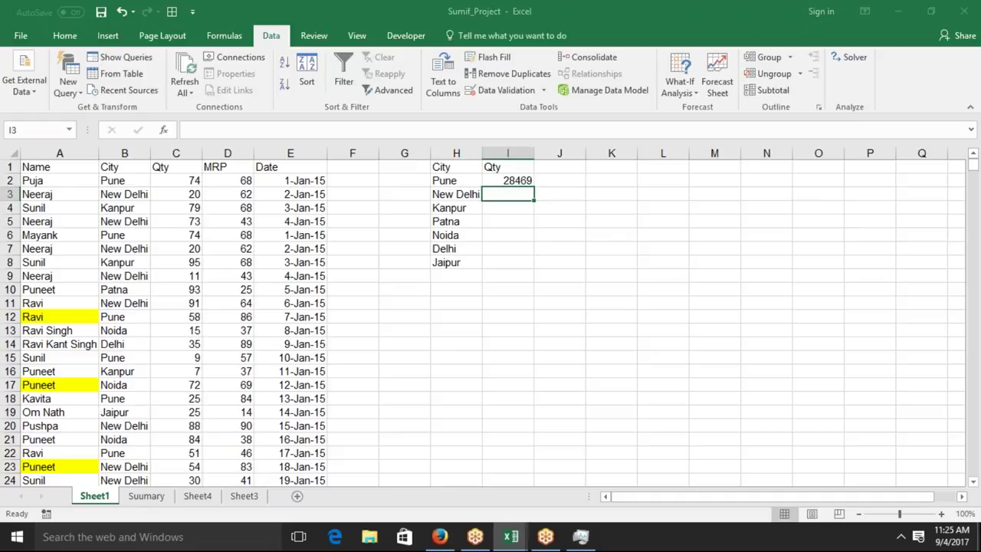
pyautogui.click(526, 179)
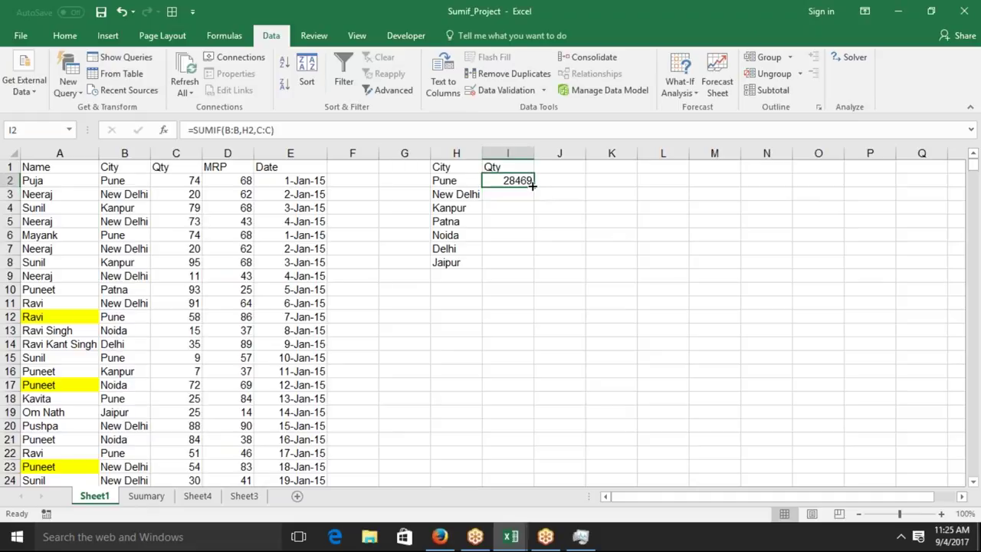
pyautogui.doubleClick(534, 188)
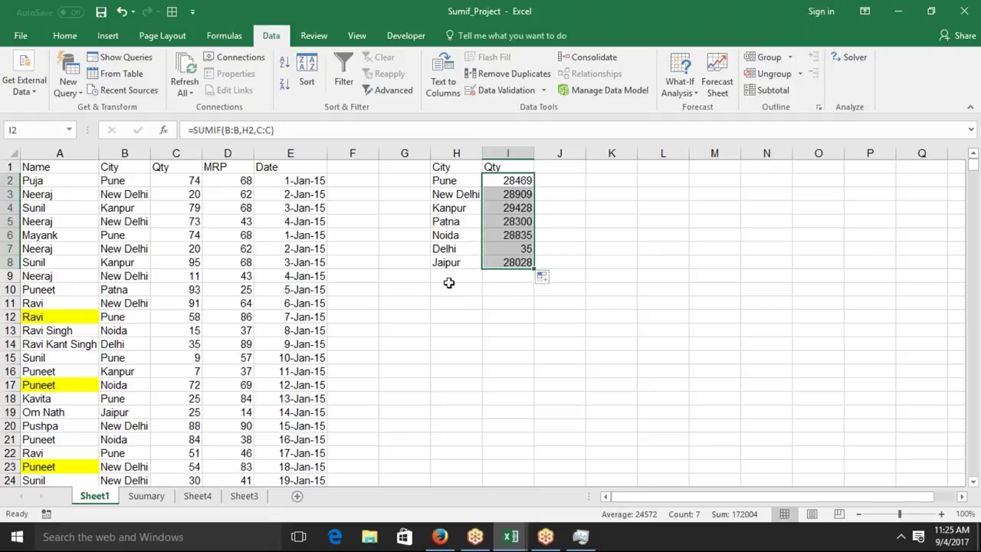
pyautogui.moveTo(446, 302); pyautogui.dragTo(196, 264)
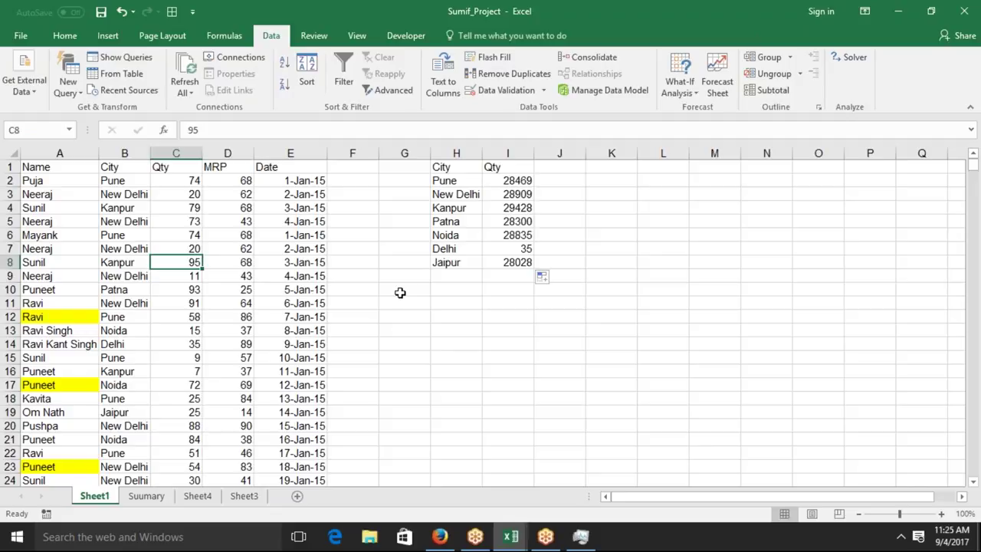
pyautogui.click(400, 292)
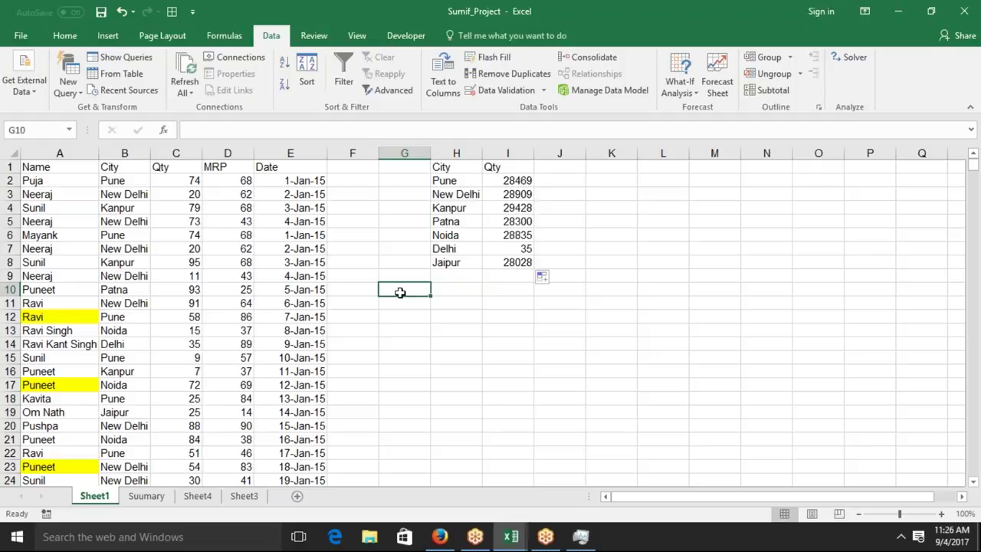
# Enter the criterion >60 in cell G10.
pyautogui.write('>')
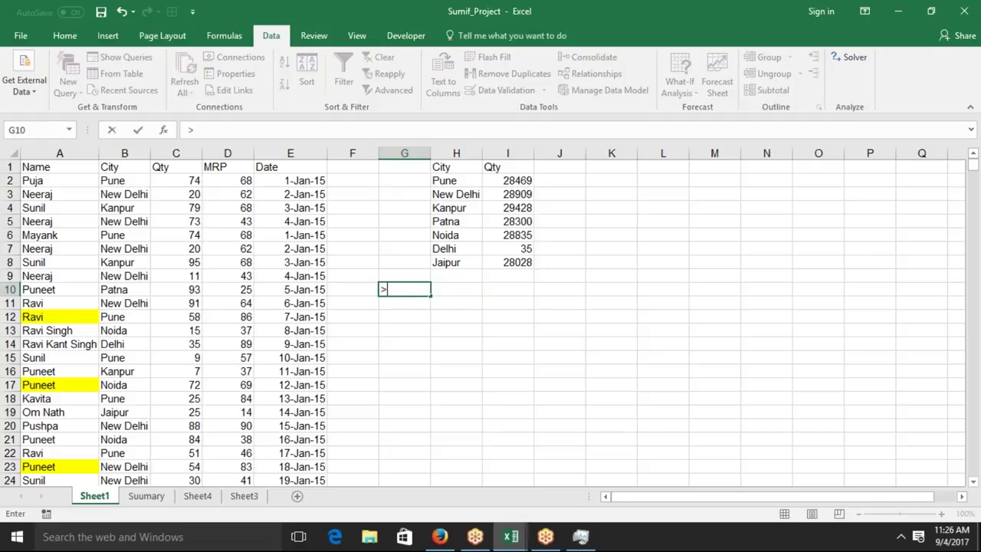
pyautogui.write('0')
pyautogui.press('BackSpace')
pyautogui.write('60')
pyautogui.press('Tab')
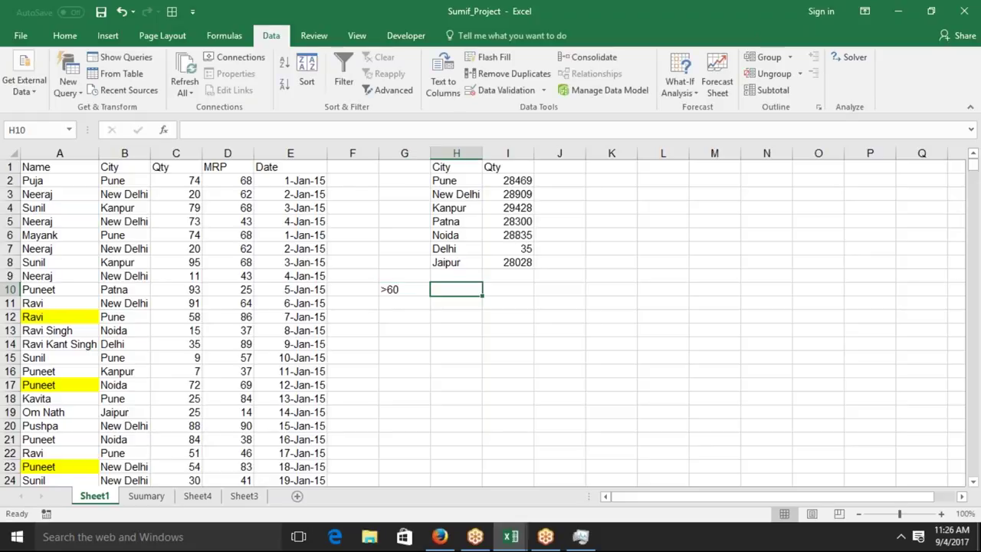
# Enter =SUMIF(C:C,G10) in H10, totalling Qty values above 60 as 96659.
pyautogui.write('=su')
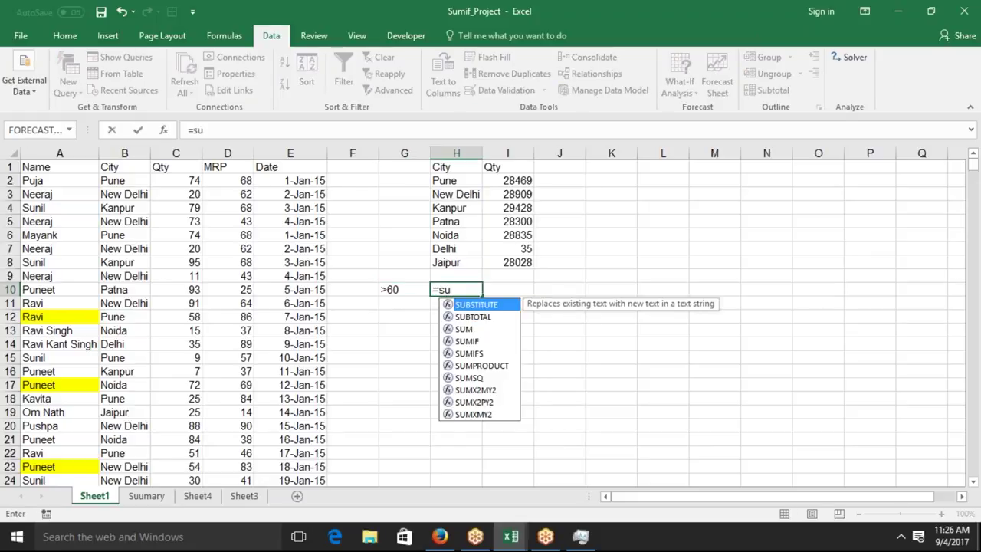
pyautogui.write('mif')
pyautogui.press('Tab')
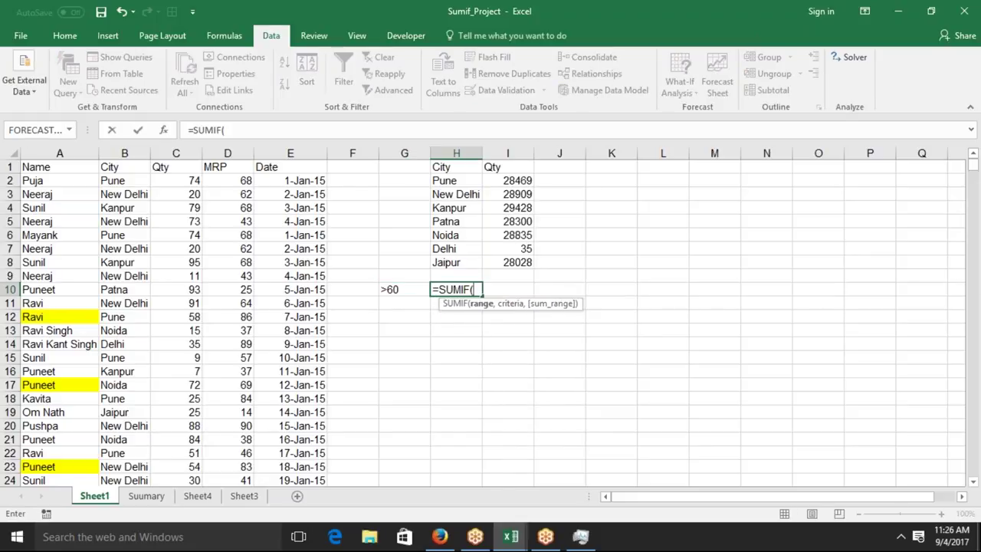
pyautogui.click(177, 154)
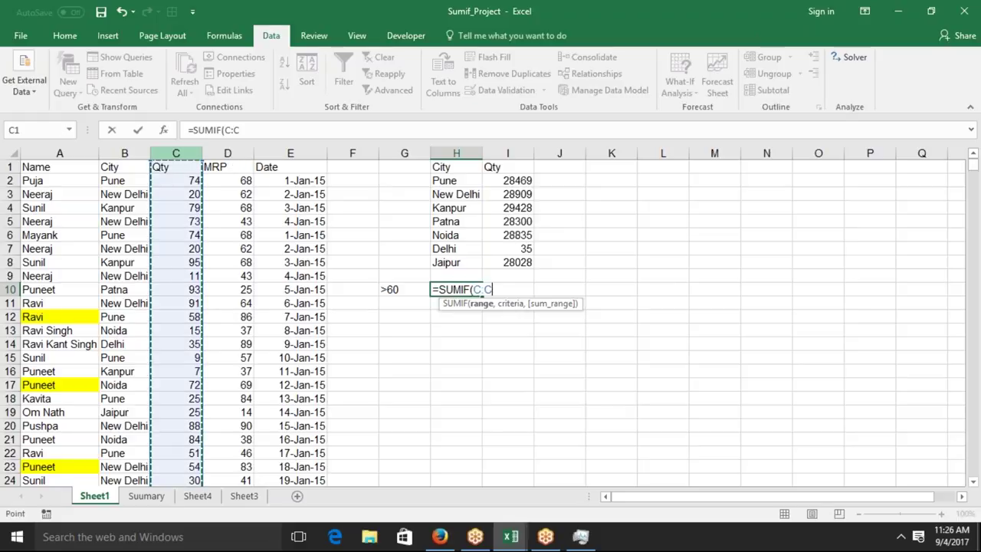
pyautogui.write(',')
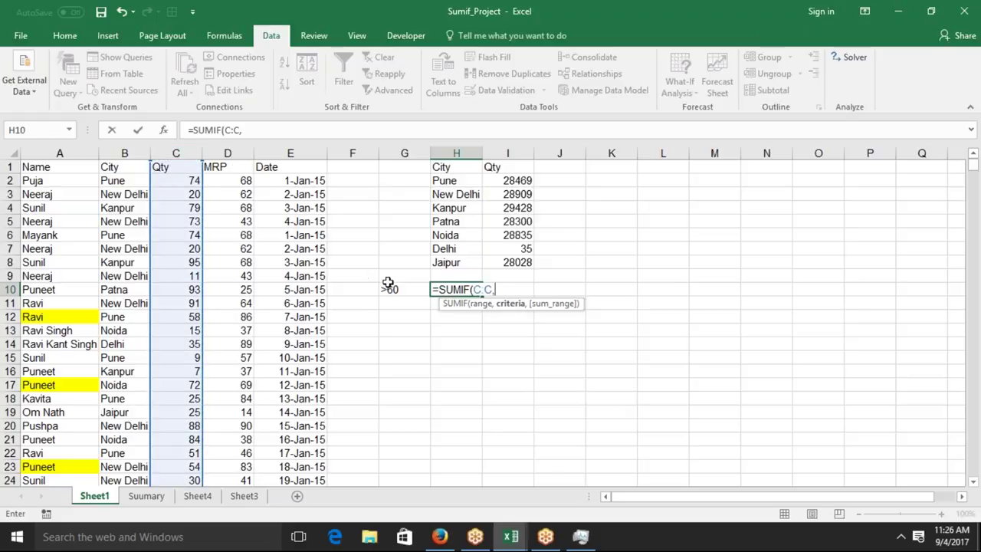
pyautogui.click(392, 289)
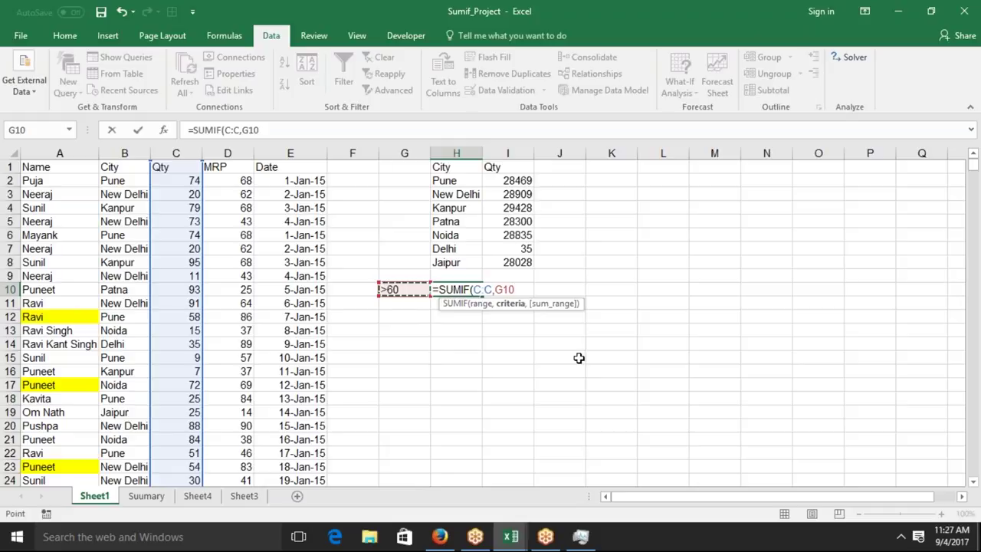
pyautogui.write(')')
pyautogui.press('Return')
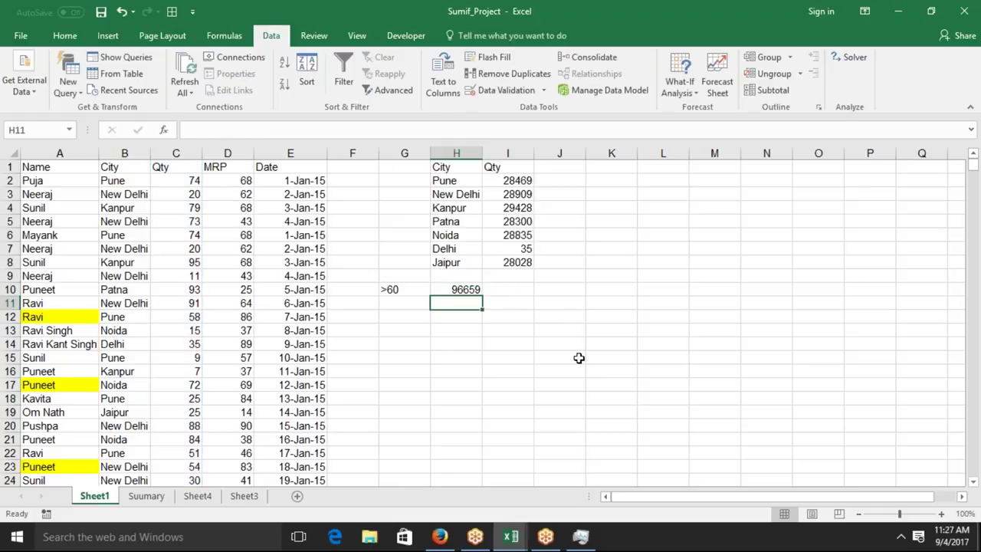
# Review the >60 criterion in G10 and the 96659 result in H10.
pyautogui.press('Up')
pyautogui.press('Down')
pyautogui.press('Up')
pyautogui.hotkey('ctrl', 'c')
pyautogui.press('Escape')
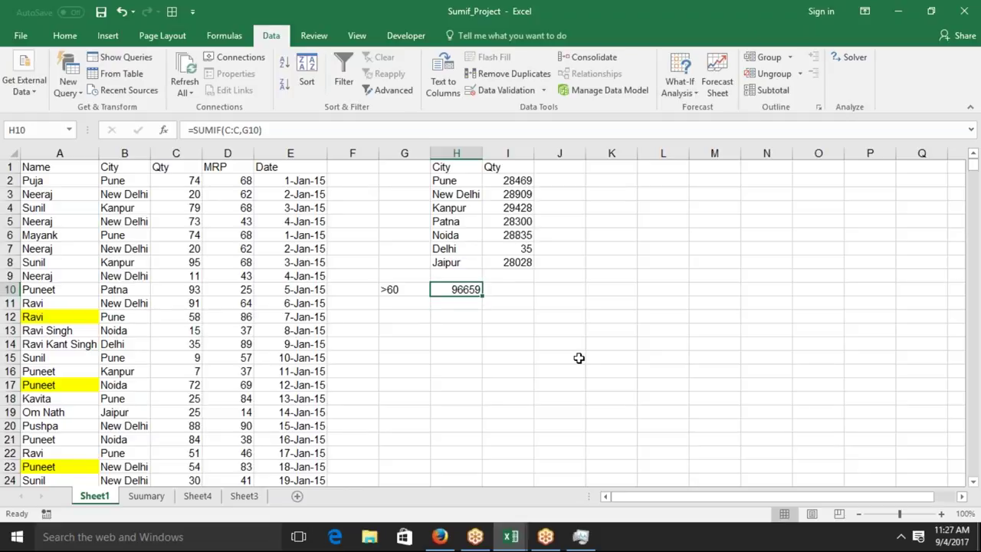
pyautogui.press('Down')
pyautogui.press('Up')
pyautogui.press('Left')
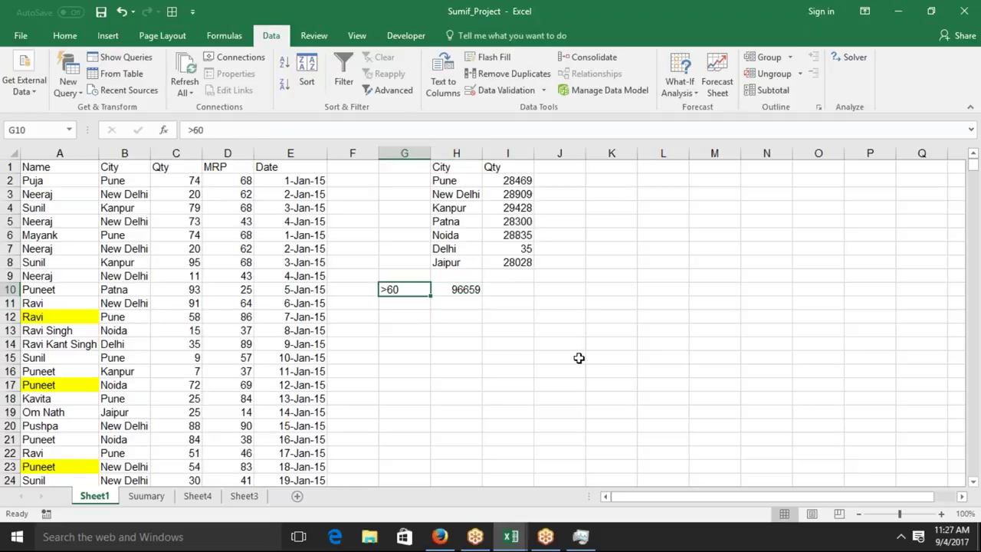
pyautogui.press('Right')
# Try =SUMIFS(C:C,">60") in H11 and dismiss the too-few-arguments warning.
pyautogui.press('Down')
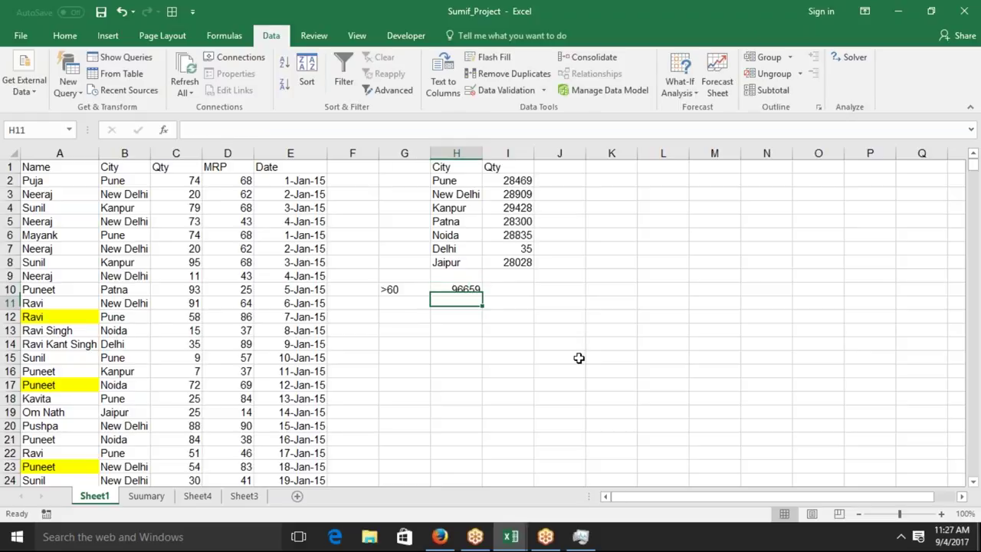
pyautogui.write('=su')
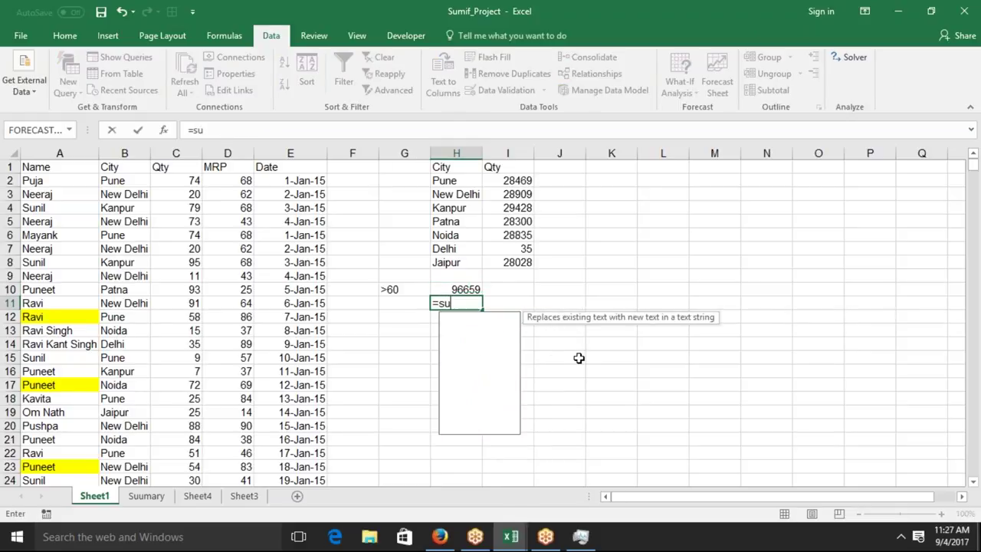
pyautogui.write('m')
pyautogui.press('Down')
pyautogui.press('Down')
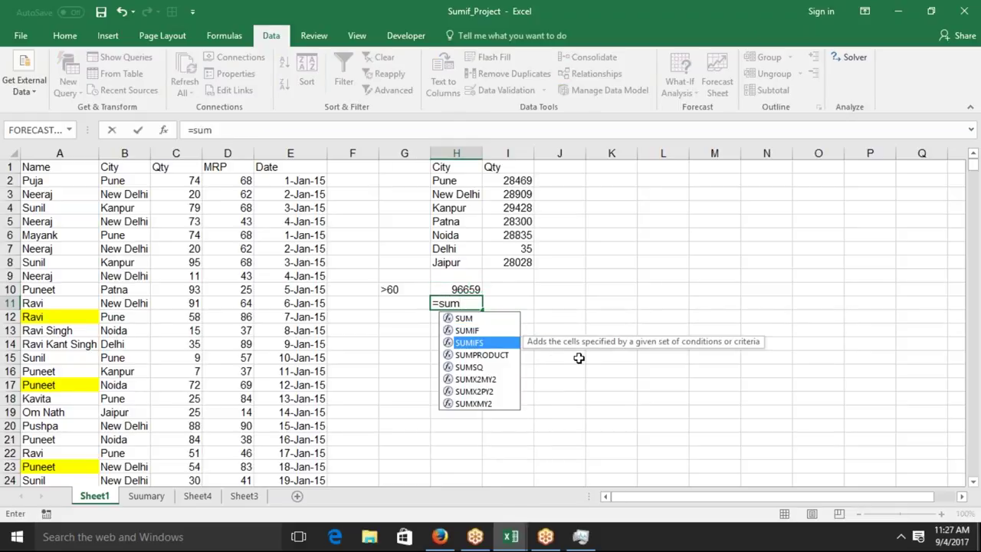
pyautogui.press('Tab')
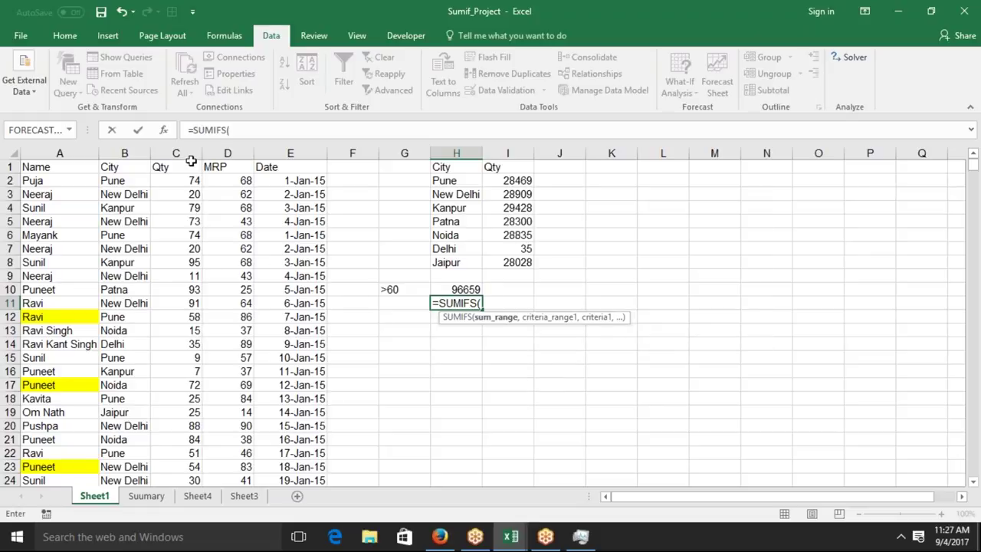
pyautogui.click(191, 155)
pyautogui.write(',')
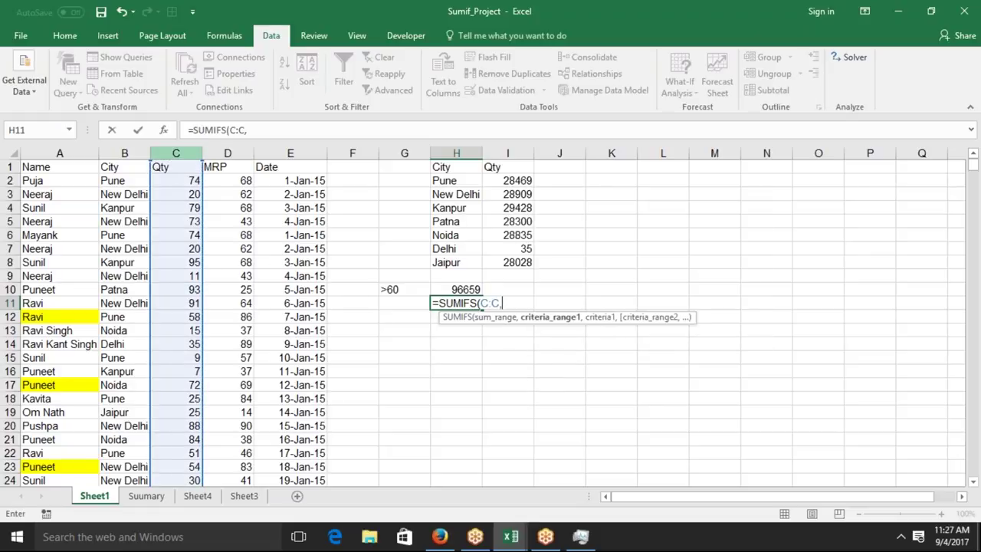
pyautogui.write('">60"')
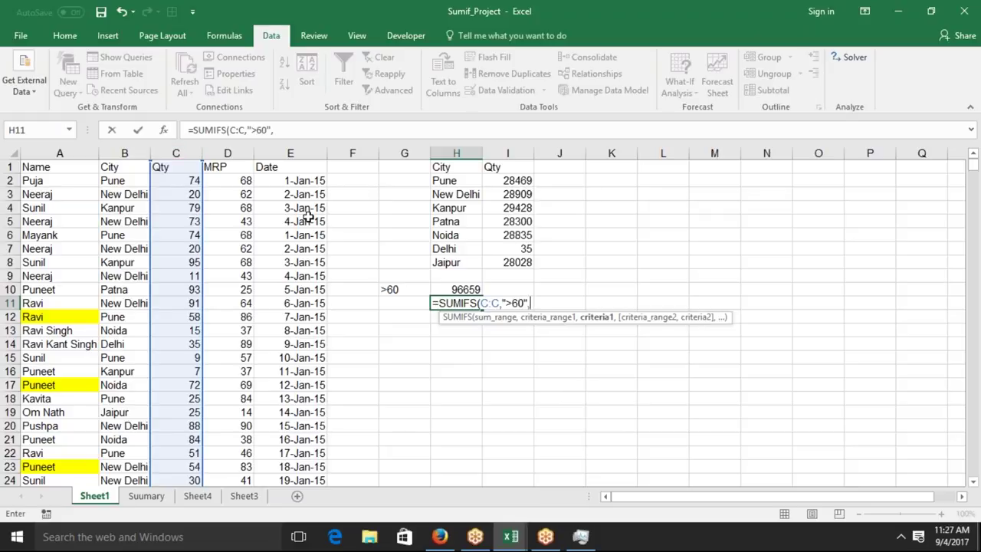
pyautogui.press('Return')
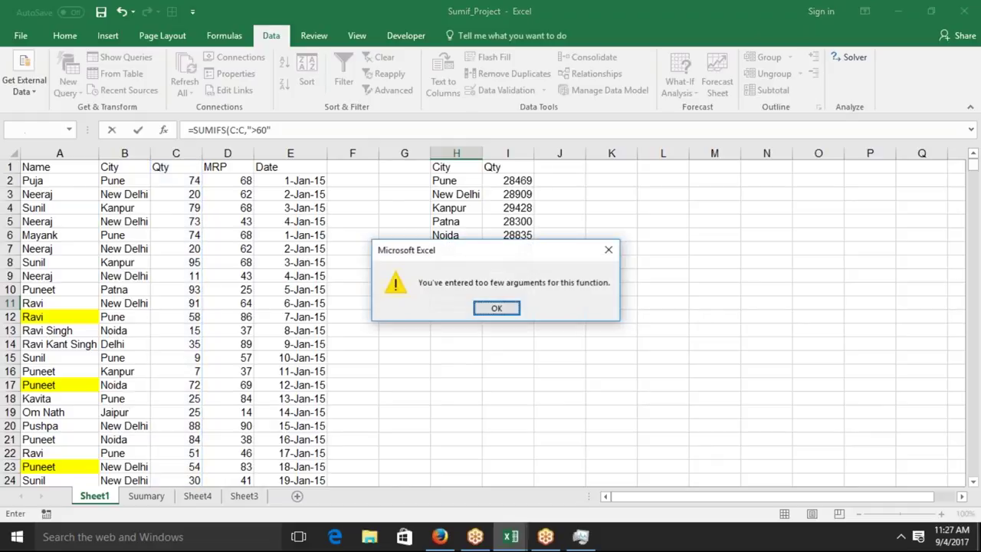
pyautogui.click(500, 301)
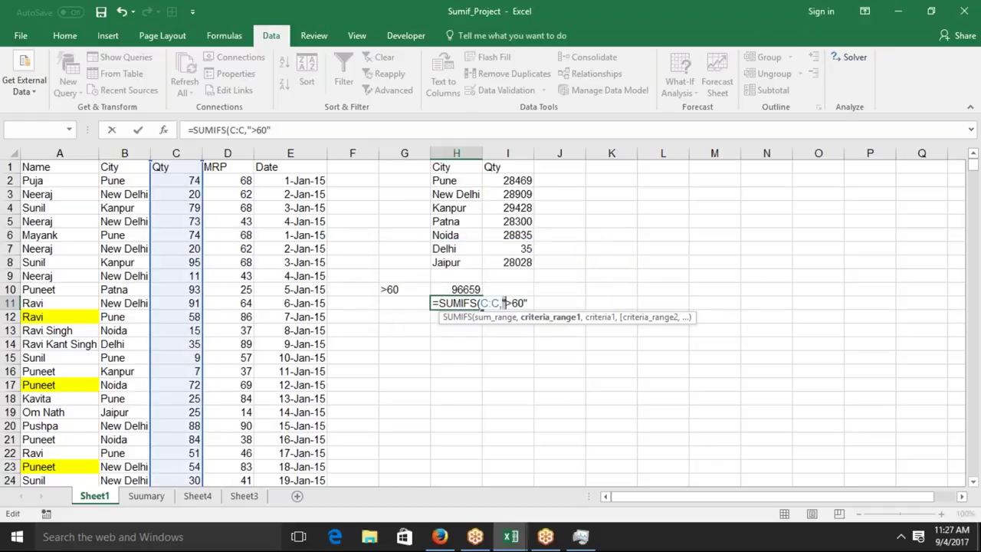
# Correct H11 to =SUMIF(C:C,">=60"), returning 99359.
pyautogui.press('Right')
pyautogui.write('>')
pyautogui.press('BackSpace')
pyautogui.write('=')
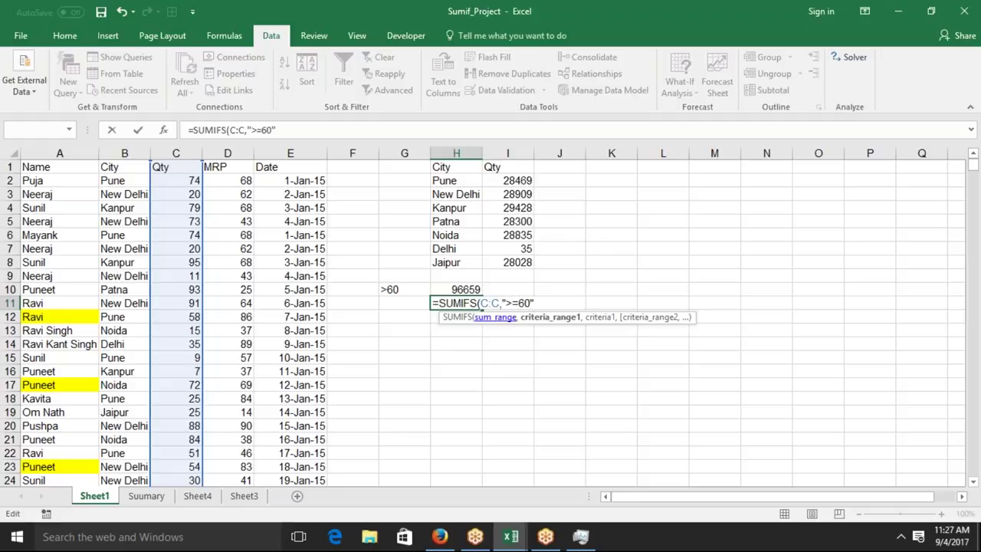
pyautogui.click(478, 304)
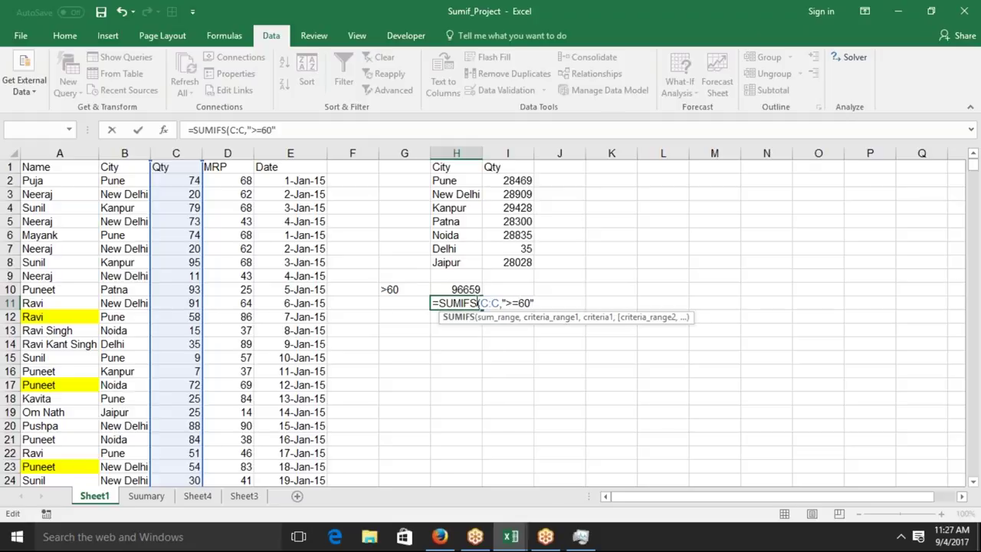
pyautogui.press('BackSpace')
pyautogui.press('Return')
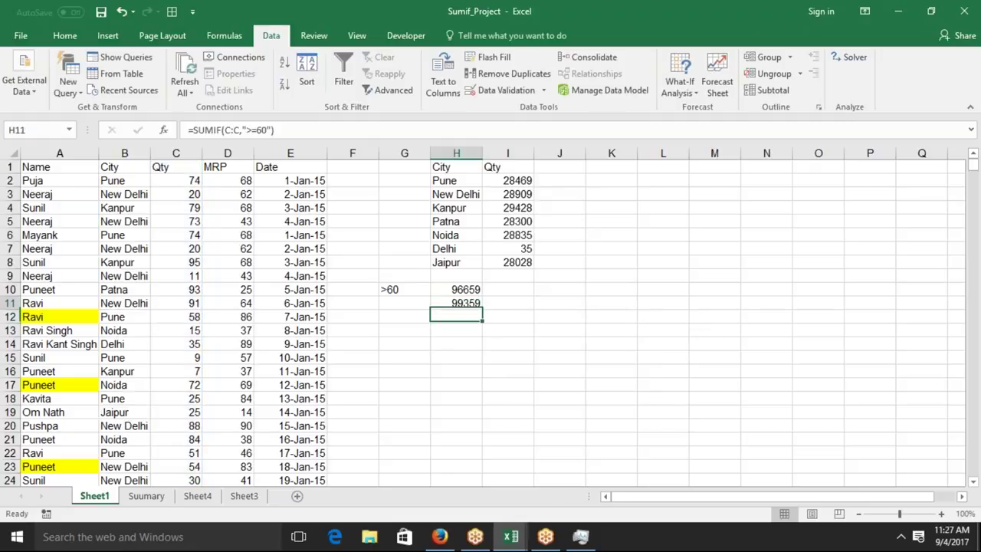
pyautogui.click(405, 317)
pyautogui.write('60')
pyautogui.press('Tab')
pyautogui.click(405, 316)
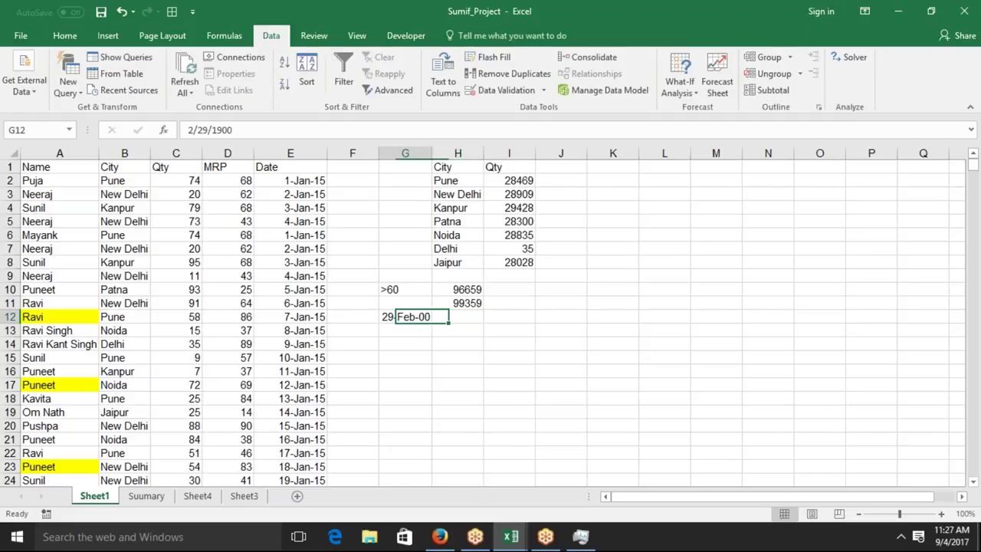
pyautogui.hotkey('ctrl', 'shift', '`')
pyautogui.press('Tab')
pyautogui.write('=')
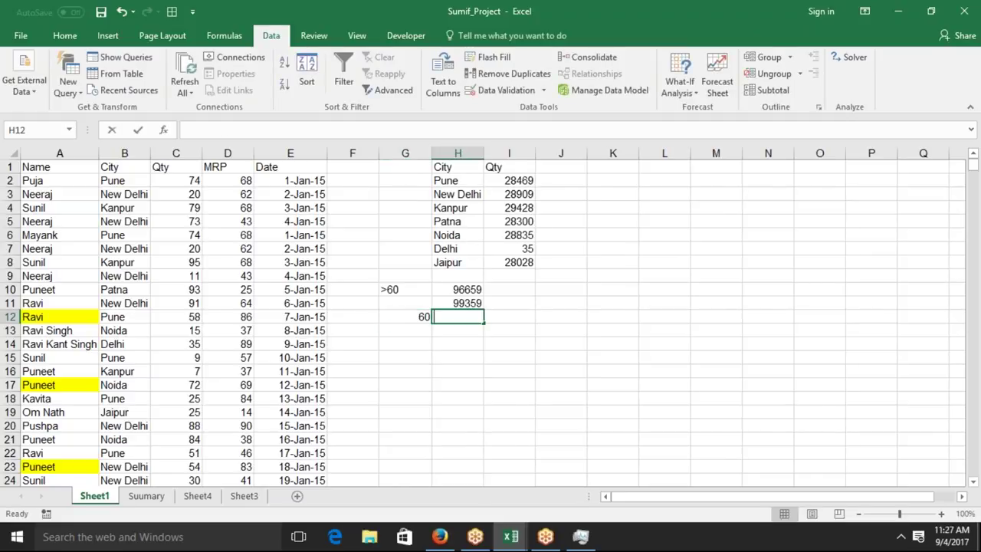
pyautogui.write('sum')
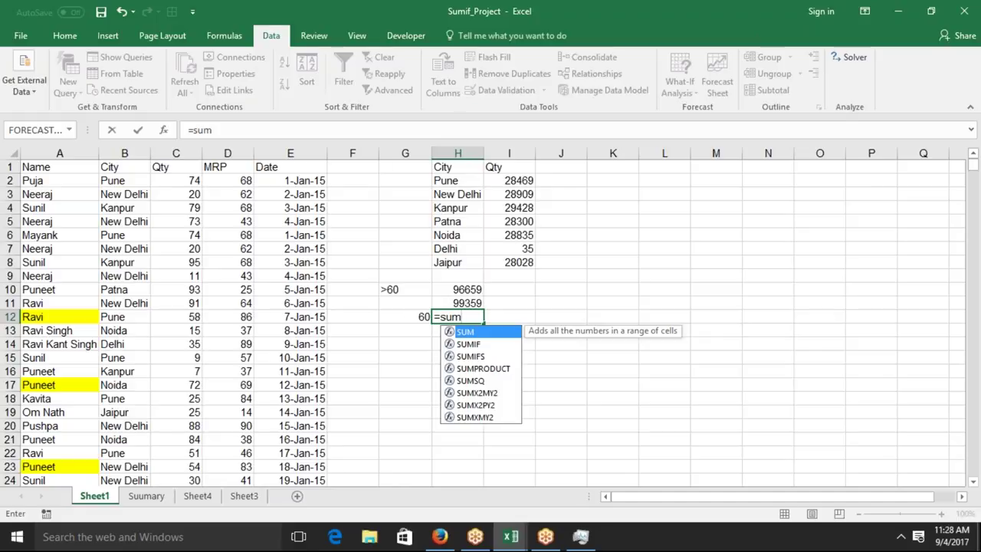
pyautogui.press('Down')
pyautogui.press('Tab')
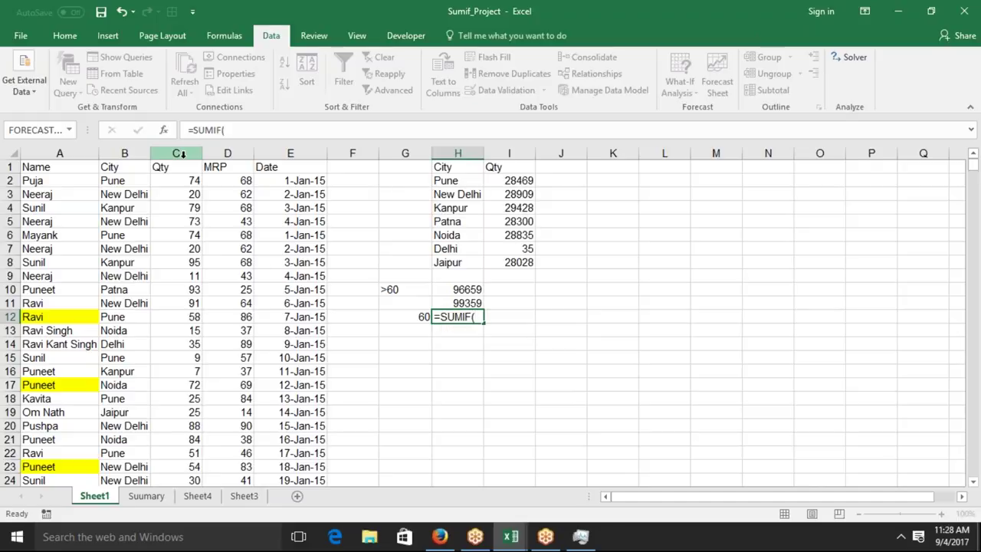
pyautogui.press('Escape')
pyautogui.hotkey('ctrl', 'z')
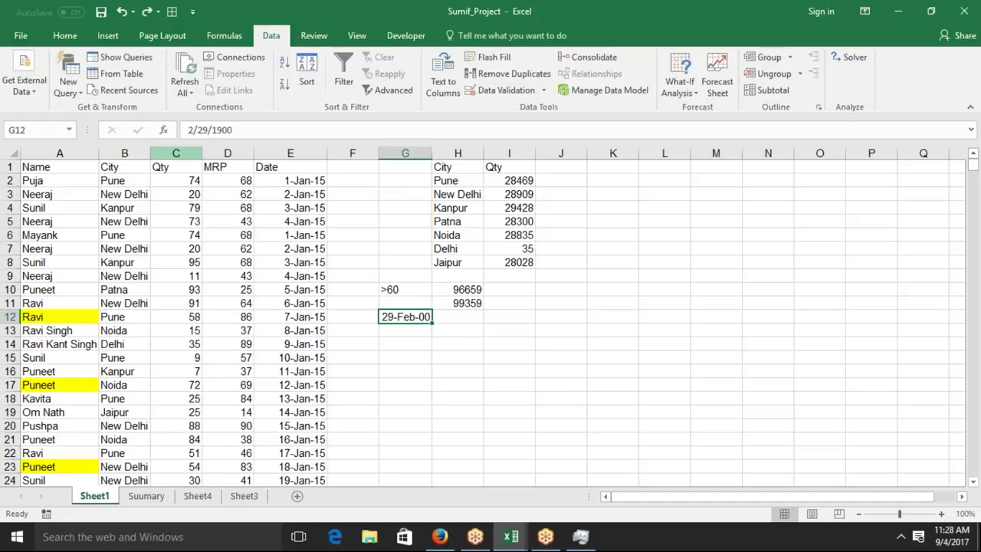
pyautogui.hotkey('ctrl', 'z')
pyautogui.press('Up')
pyautogui.press('Right')
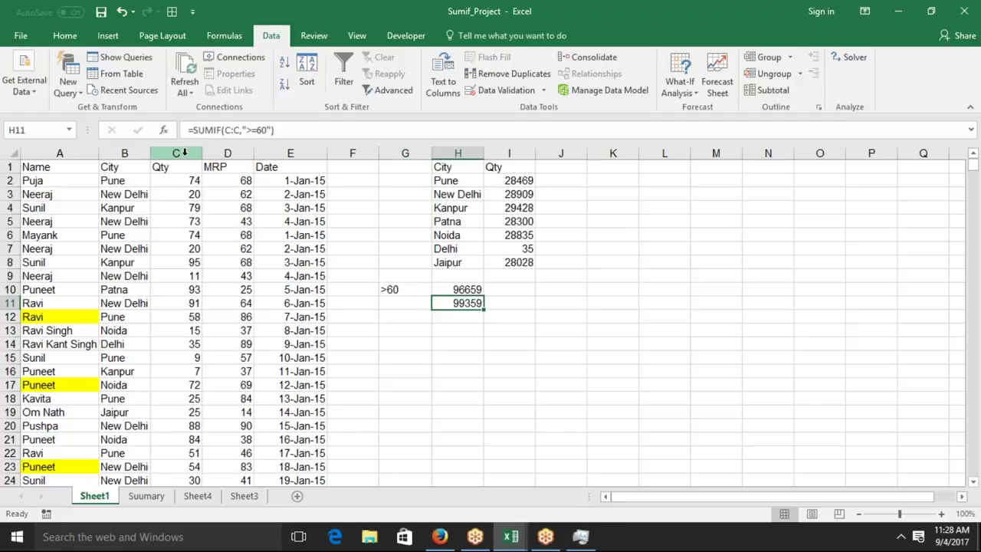
# Filter the Qty column to show only values greater than 60.
pyautogui.click(184, 153)
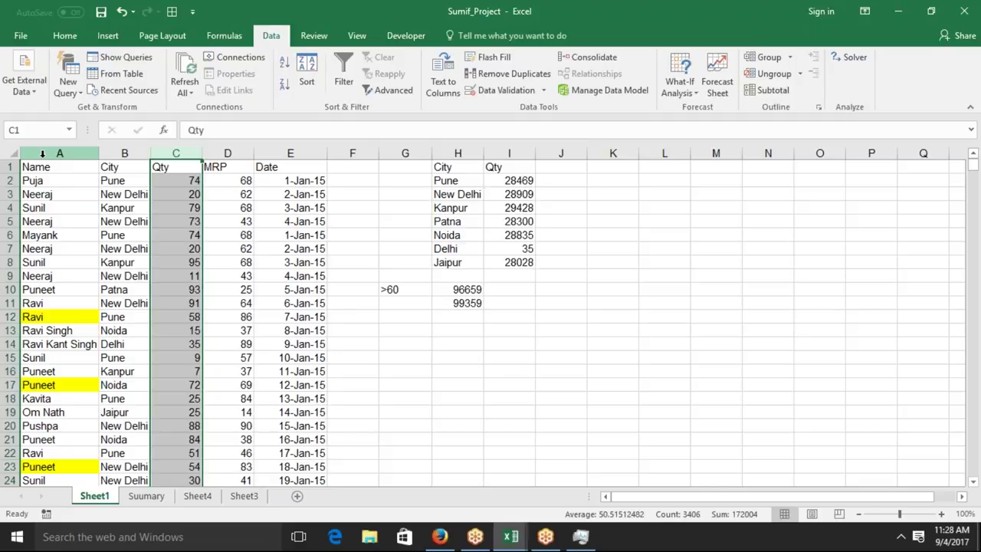
pyautogui.click(31, 180)
pyautogui.click(60, 166)
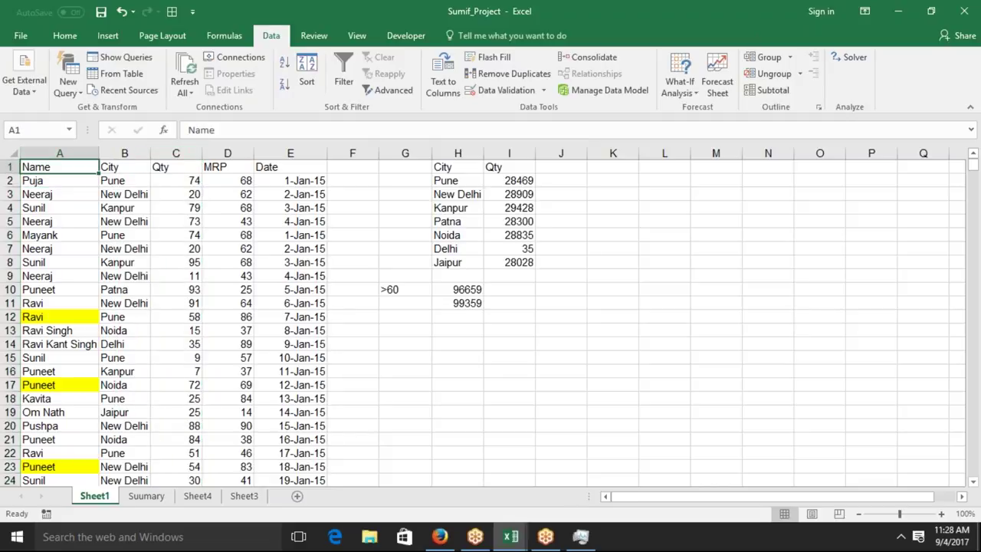
pyautogui.hotkey('ctrl', 'shift', ';')
pyautogui.press('Escape')
pyautogui.hotkey('ctrl', 'shift', 'l')
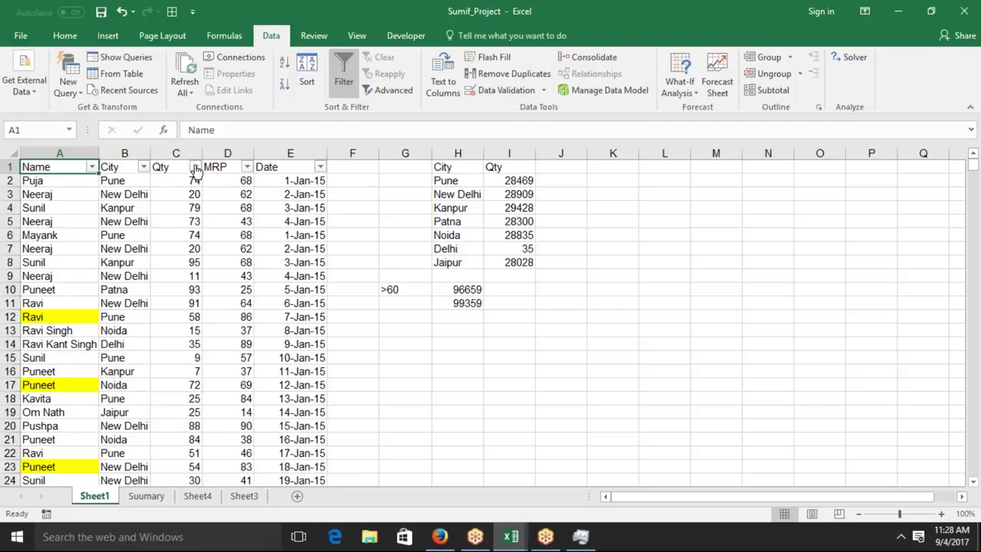
pyautogui.click(196, 168)
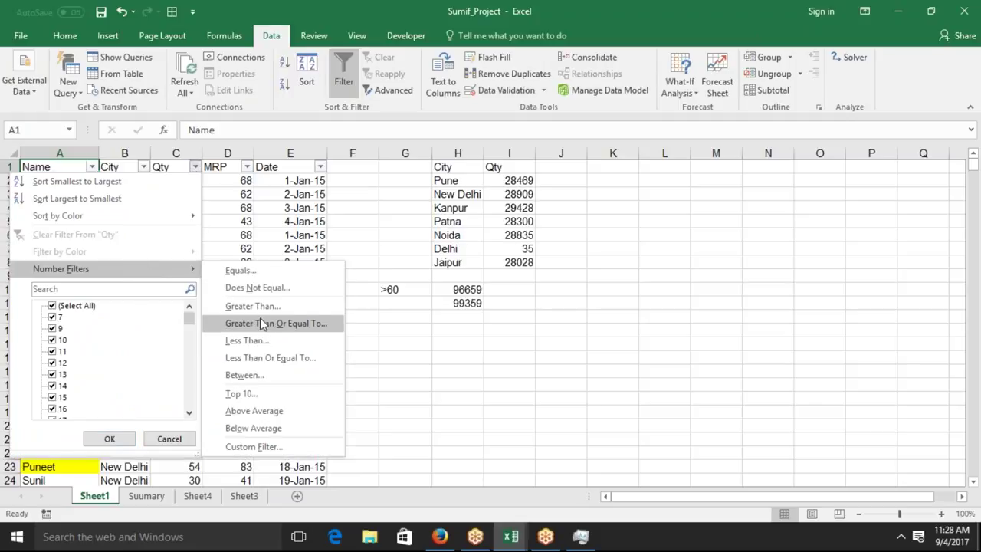
pyautogui.click(262, 311)
pyautogui.write('60')
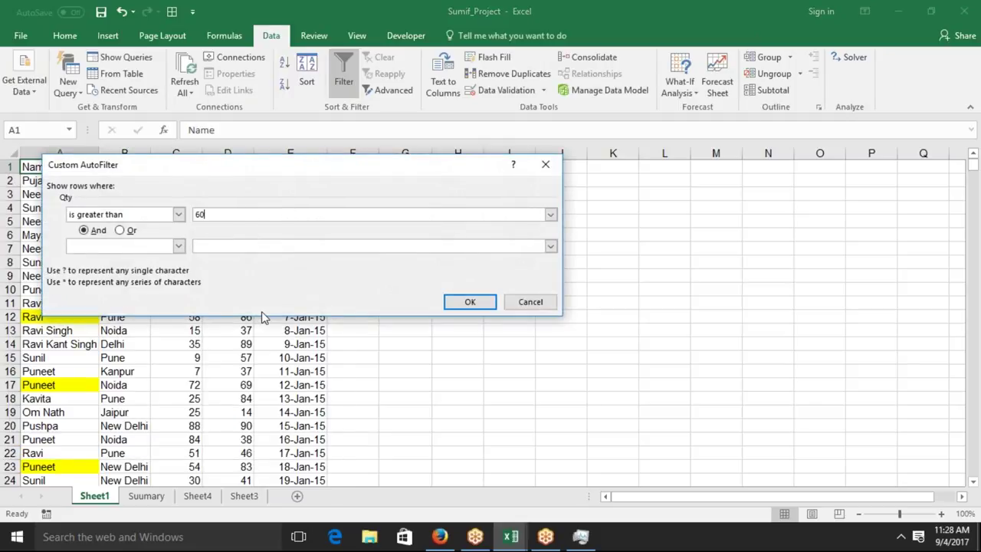
pyautogui.press('Return')
# Select the filtered Qty values to confirm the 96659 sum, then remove filtering.
pyautogui.press('Right')
pyautogui.press('Right')
pyautogui.press('Down')
pyautogui.hotkey('ctrl', 'shift', 'Down')
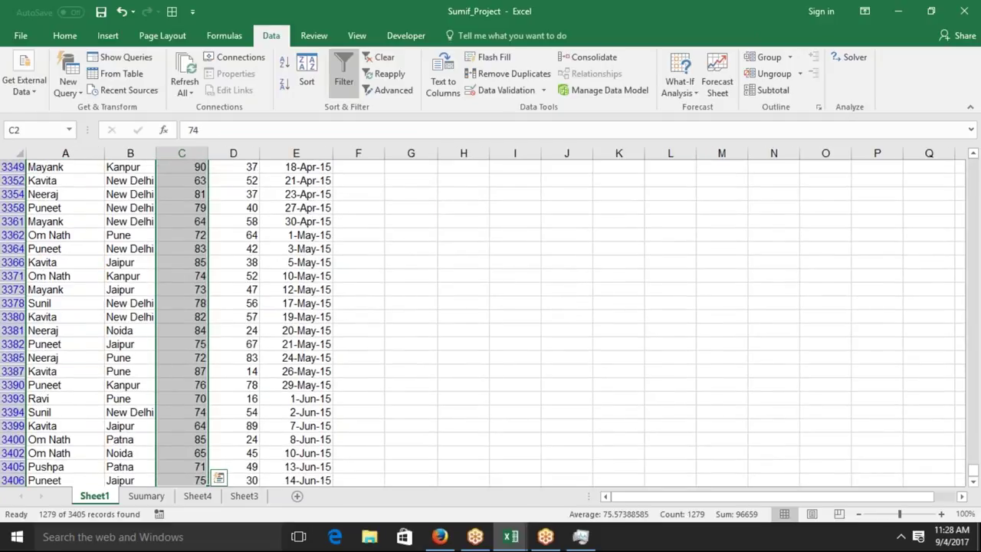
pyautogui.hotkey('ctrl', 'Up')
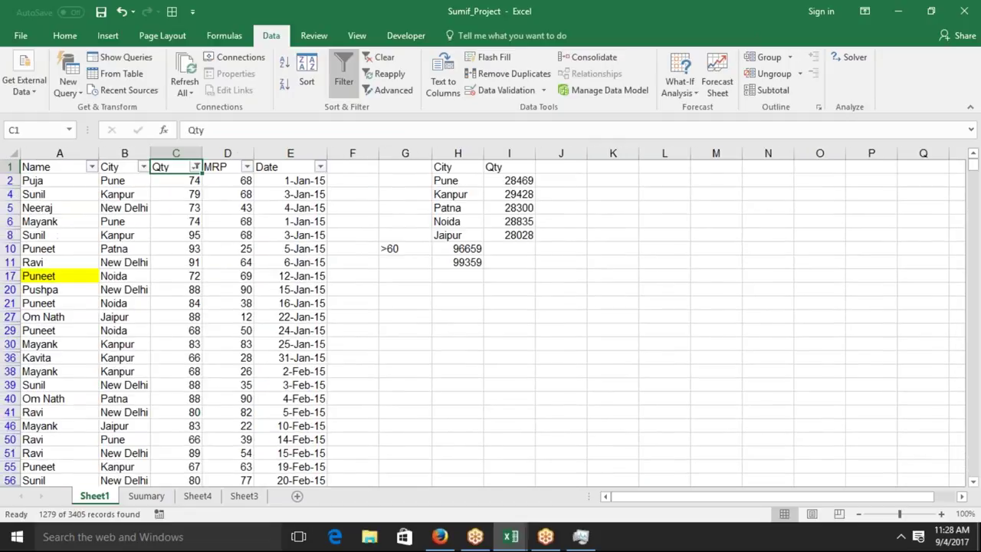
pyautogui.hotkey('ctrl', 'shift', 'l')
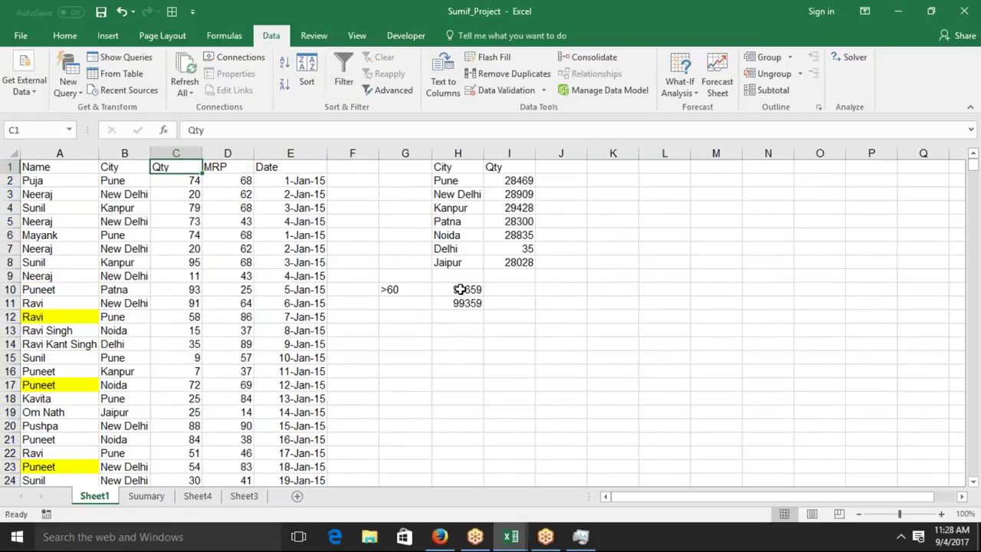
# Enter 60 in G12 as a plain General-format number.
pyautogui.click(458, 289)
pyautogui.click(413, 320)
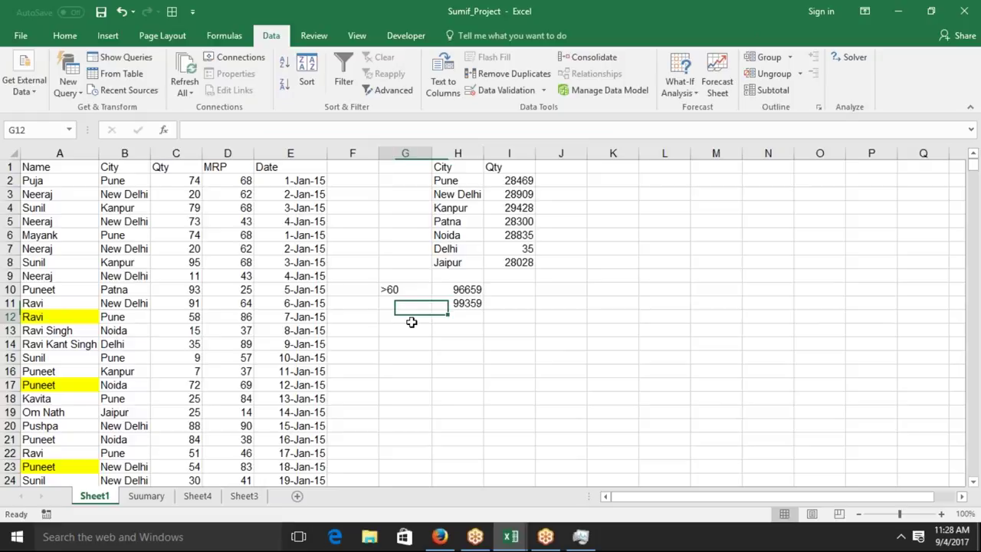
pyautogui.write('0')
pyautogui.hotkey('ctrl', 'Return')
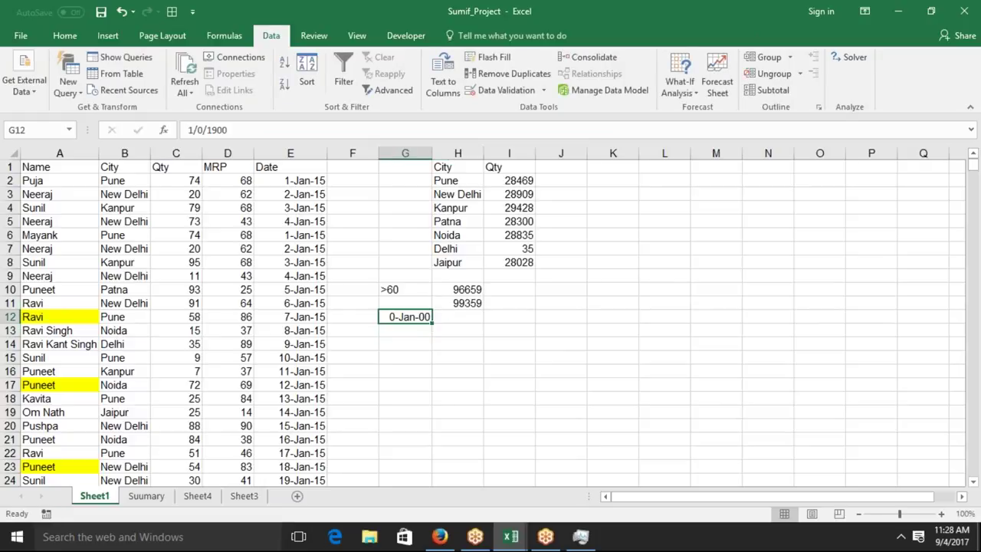
pyautogui.hotkey('ctrl', 'shift', '~')
pyautogui.write('60')
pyautogui.press('Tab')
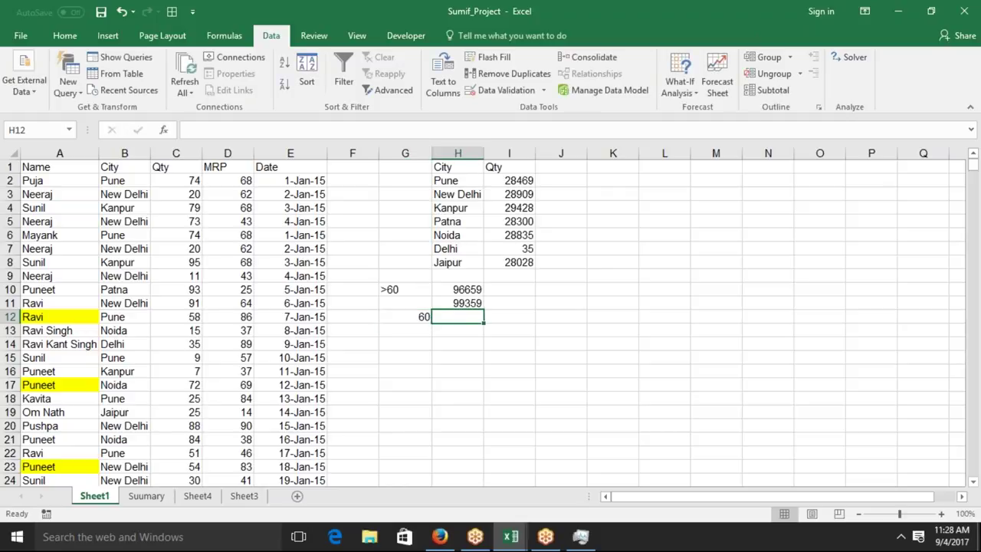
# Review the criteria and formulas in columns G and H, then start =sum in H12.
pyautogui.click(385, 359)
pyautogui.press('Up')
pyautogui.press('Up')
pyautogui.press('Up')
pyautogui.press('Up')
pyautogui.press('Up')
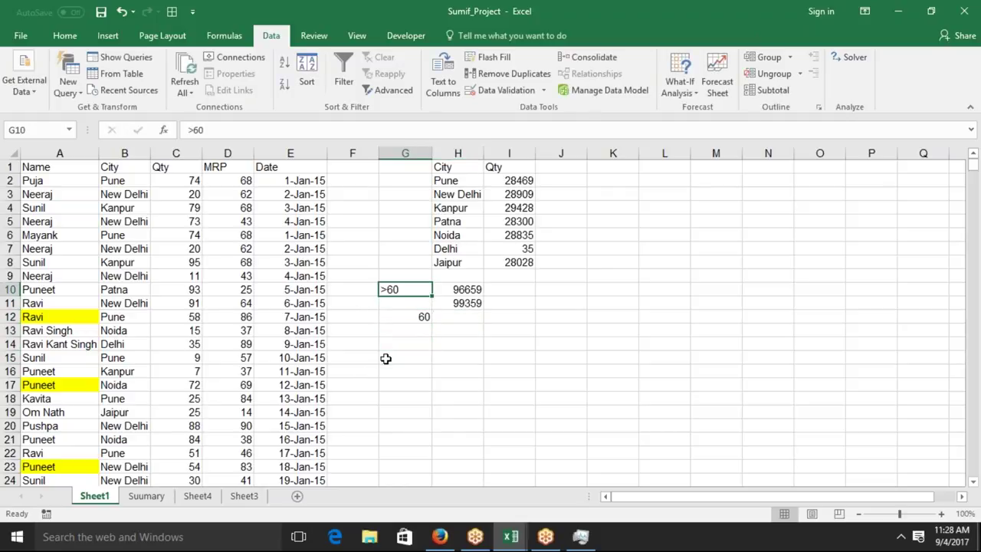
pyautogui.press('Down')
pyautogui.press('Right')
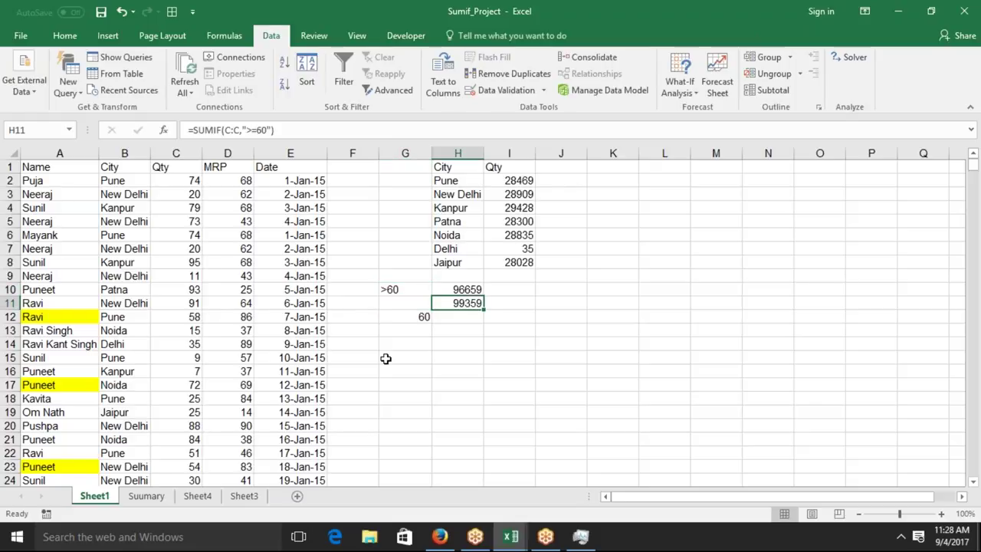
pyautogui.press('Down')
pyautogui.press('Left')
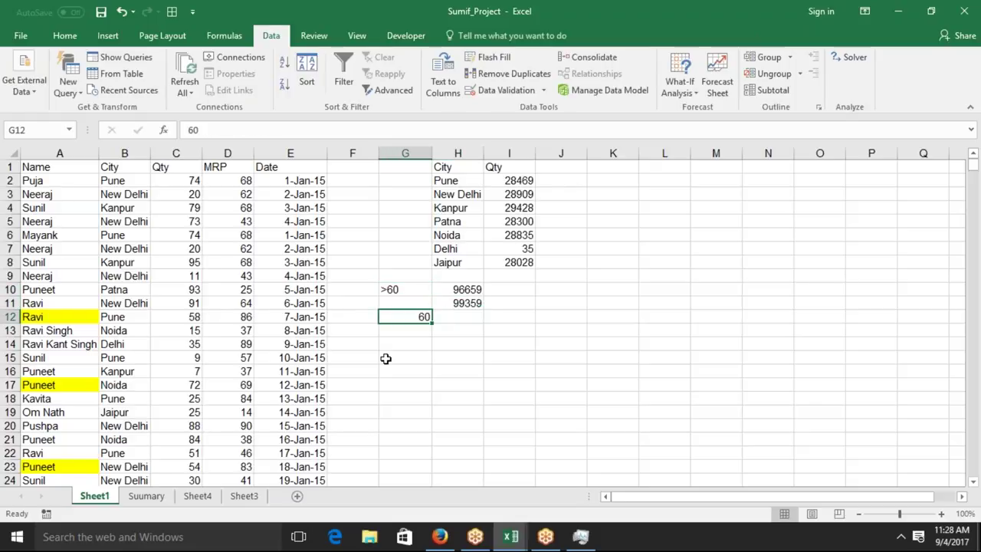
pyautogui.press('Right')
pyautogui.write('=sum')
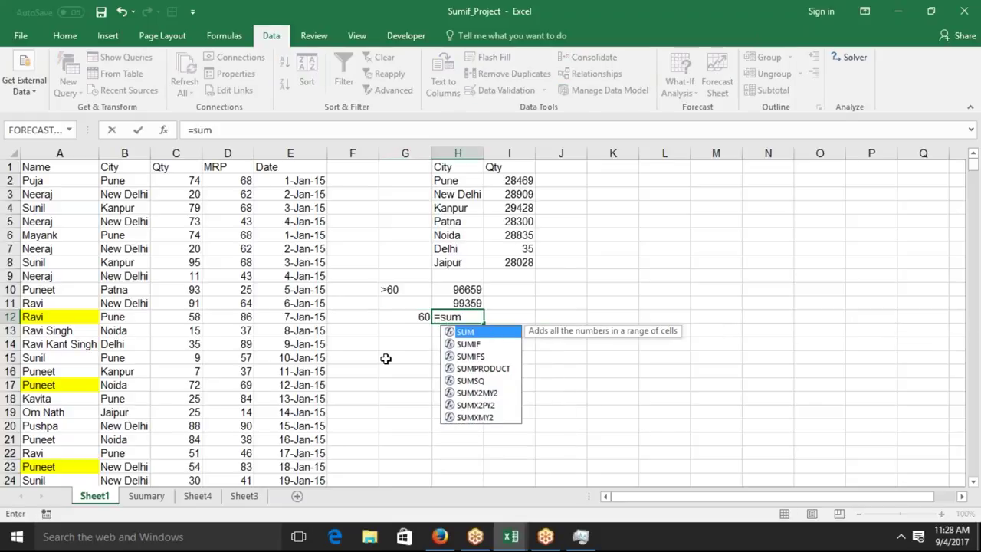
# Build =SUMIF(C:C,">="&G12) in H12, returning 99359.
pyautogui.press('Down')
pyautogui.press('Down')
pyautogui.press('Tab')
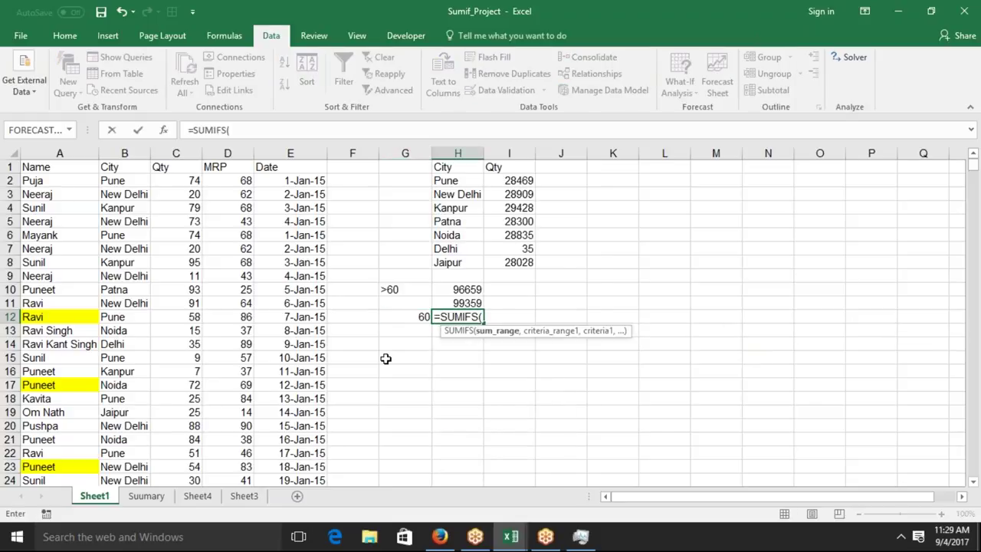
pyautogui.click(176, 152)
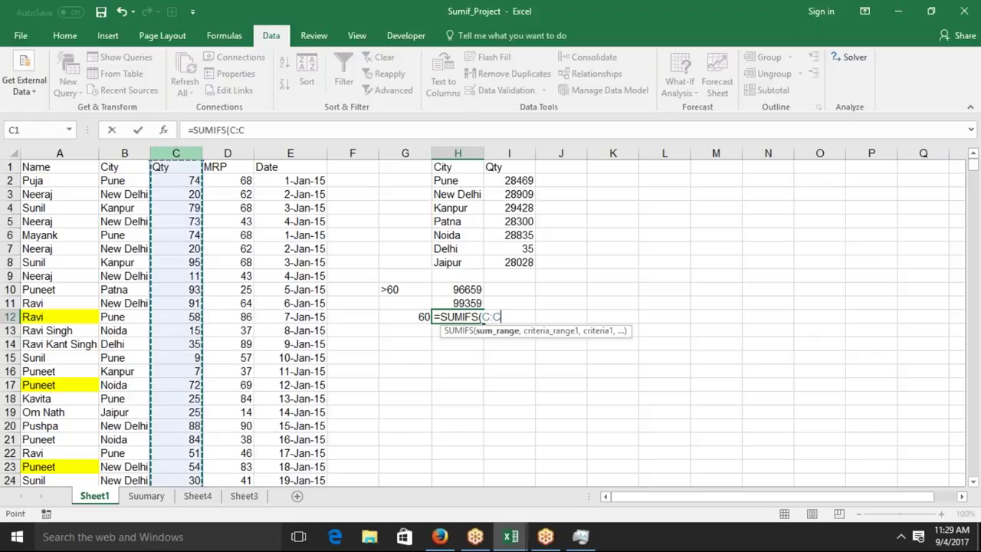
pyautogui.press('BackSpace')
pyautogui.press('BackSpace')
pyautogui.press('BackSpace')
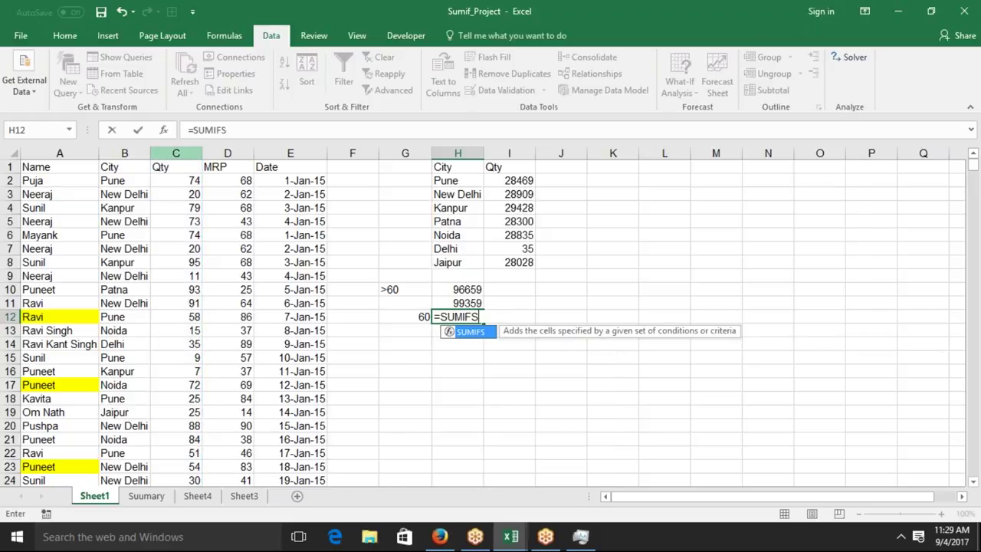
pyautogui.press('BackSpace')
pyautogui.write('(')
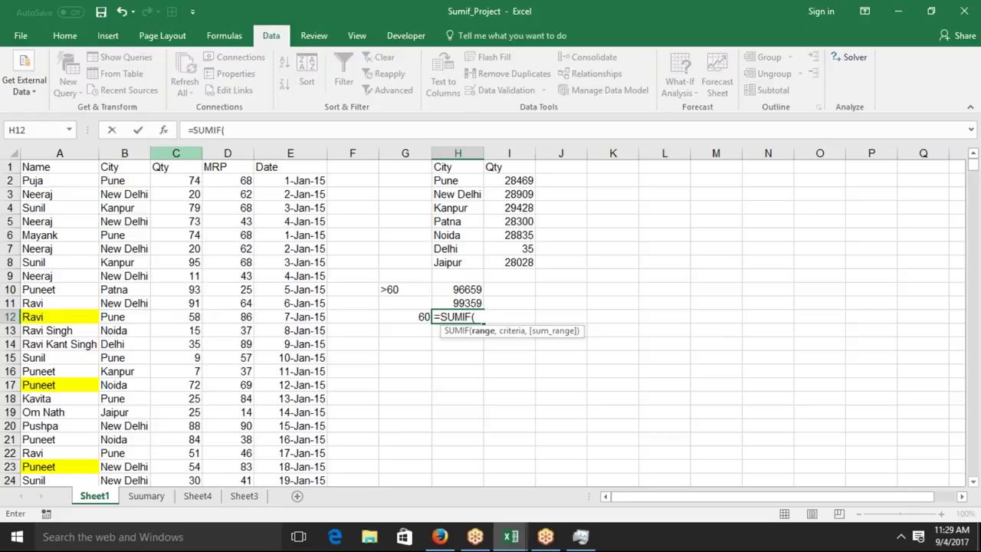
pyautogui.click(176, 154)
pyautogui.write(',')
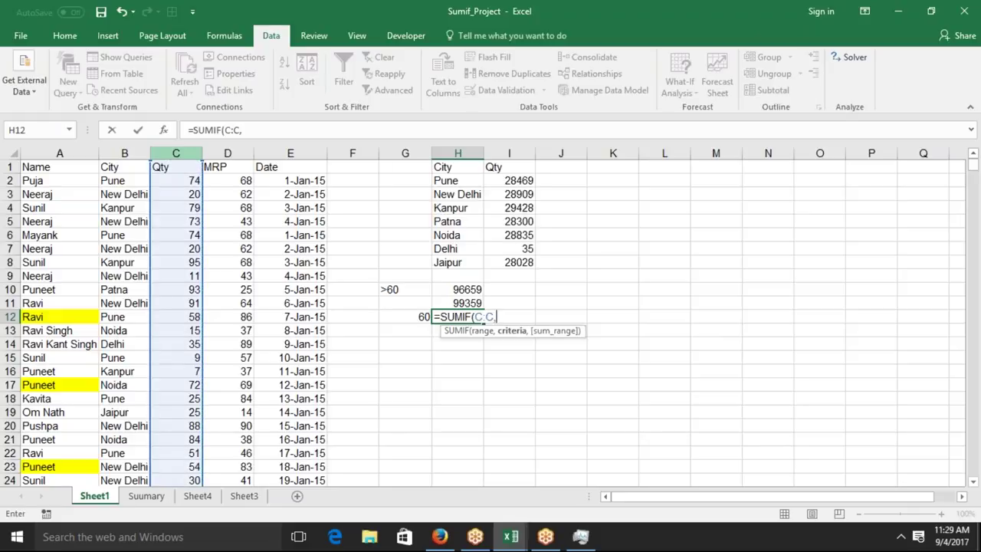
pyautogui.write('">="')
pyautogui.write('&')
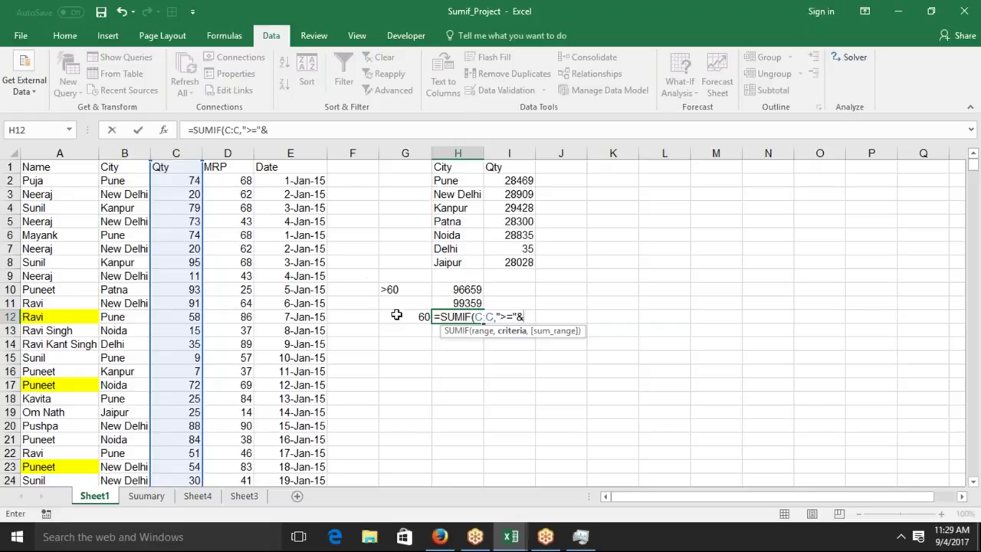
pyautogui.click(399, 315)
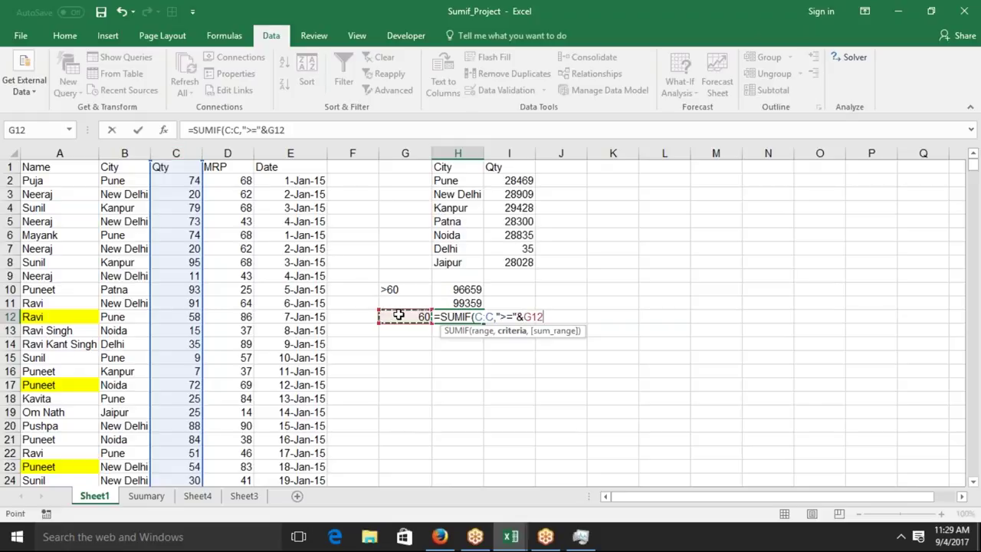
pyautogui.press('Return')
pyautogui.press('Up')
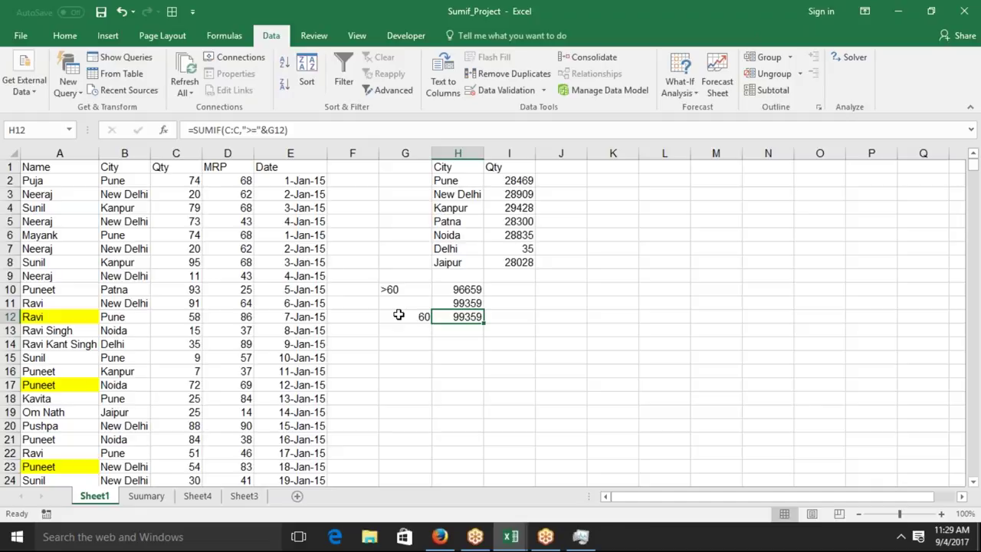
# Type the operators >, <, >=, <= and <> into G14 through G18.
pyautogui.press('Down')
pyautogui.press('Down')
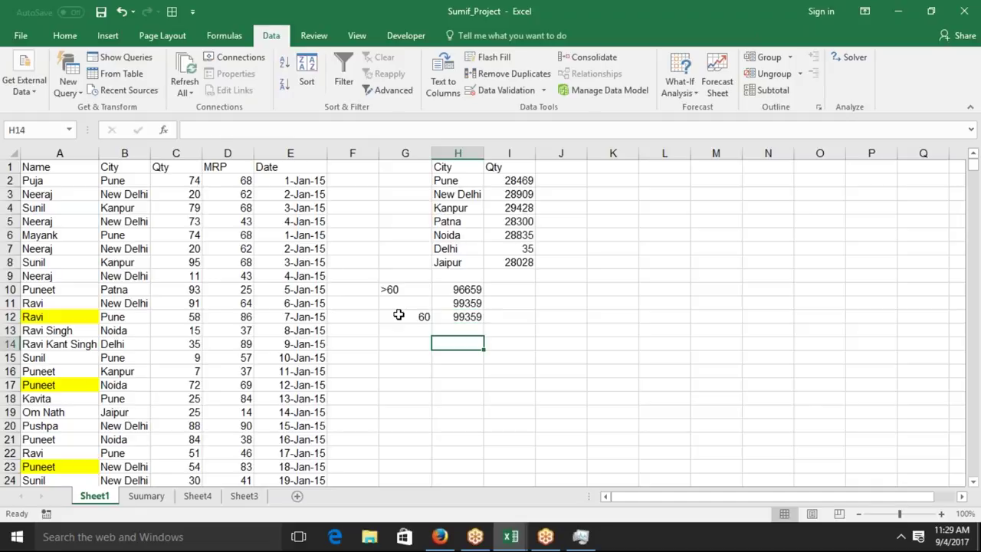
pyautogui.press('Left')
pyautogui.write('>')
pyautogui.press('Return')
pyautogui.write('<')
pyautogui.press('Return')
pyautogui.write('>=')
pyautogui.press('Return')
pyautogui.write('<=')
pyautogui.press('Return')
pyautogui.write('<>')
pyautogui.press('Return')
# Select the operator list, then check the cities New Delhi in B3 and Kanpur in B8.
pyautogui.press('Up')
pyautogui.press('Up')
pyautogui.press('Up')
pyautogui.press('Up')
pyautogui.press('Up')
pyautogui.hotkey('ctrl', 'shift', 'Down')
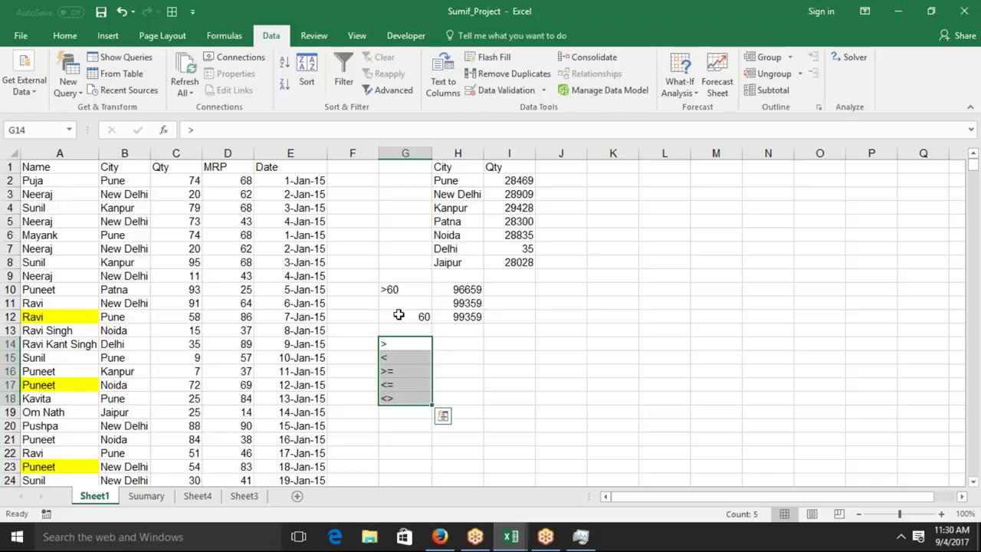
pyautogui.hotkey('ctrl', 'Down')
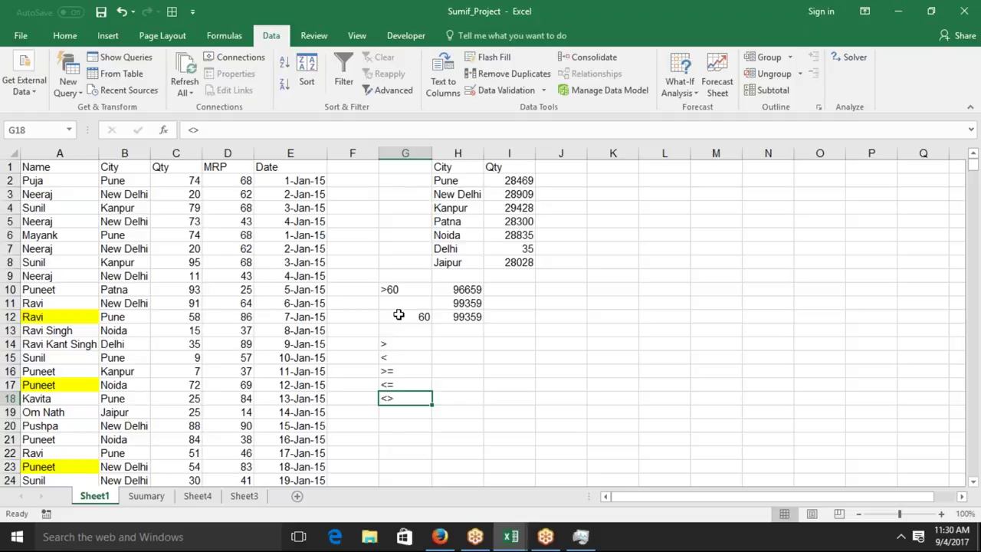
pyautogui.press('Return')
pyautogui.press('Return')
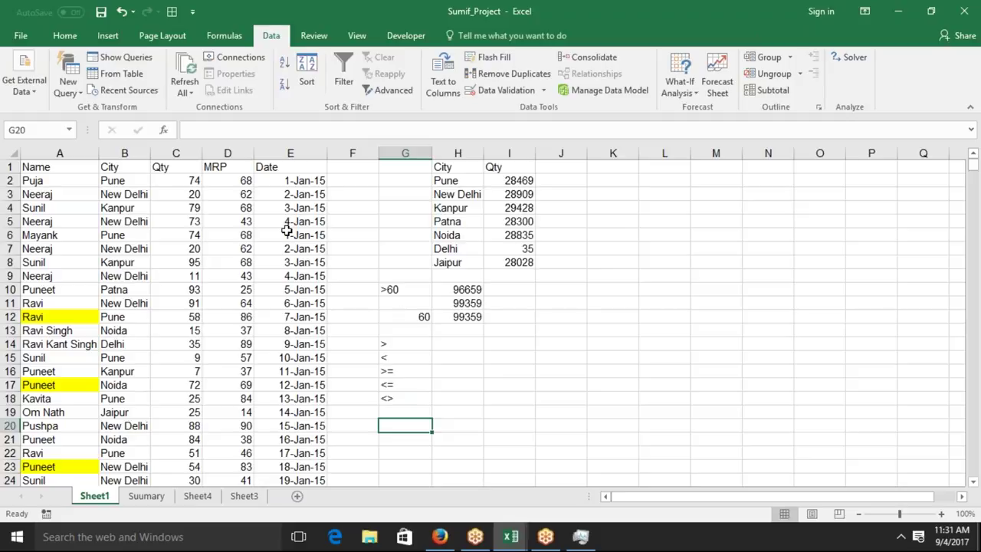
pyautogui.click(133, 196)
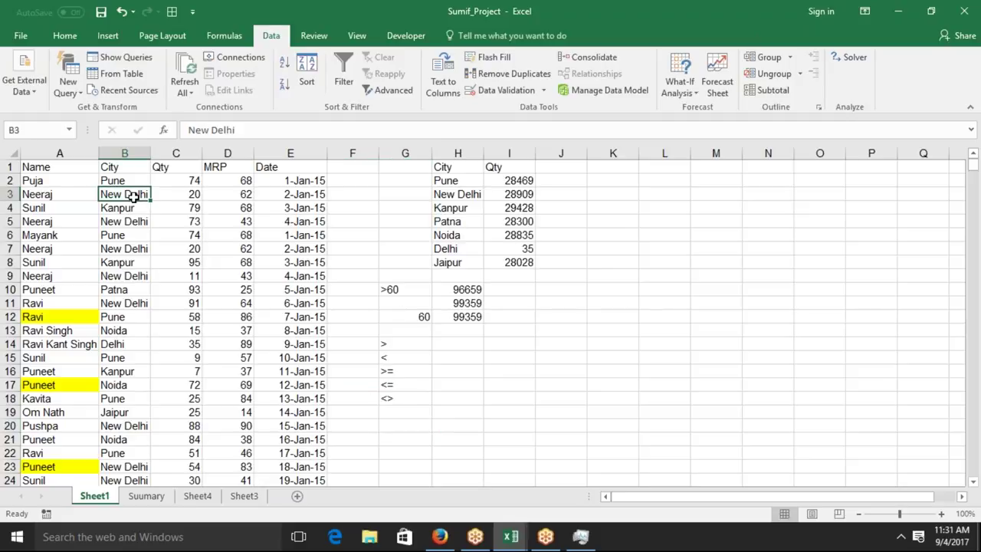
pyautogui.click(142, 264)
# Compare the Qty total formulas for Delhi, New Delhi and Jaipur in the city list.
pyautogui.click(458, 246)
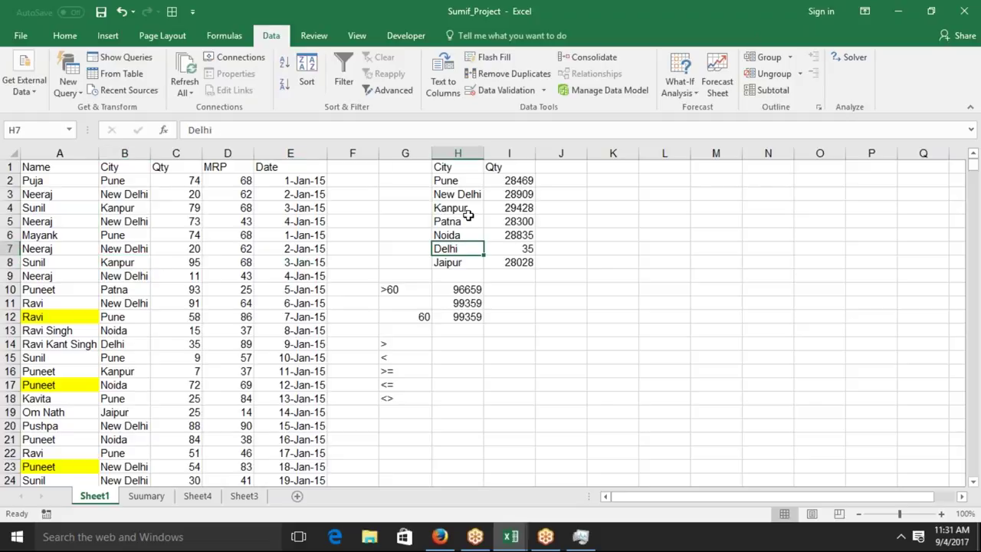
pyautogui.click(471, 195)
pyautogui.click(501, 194)
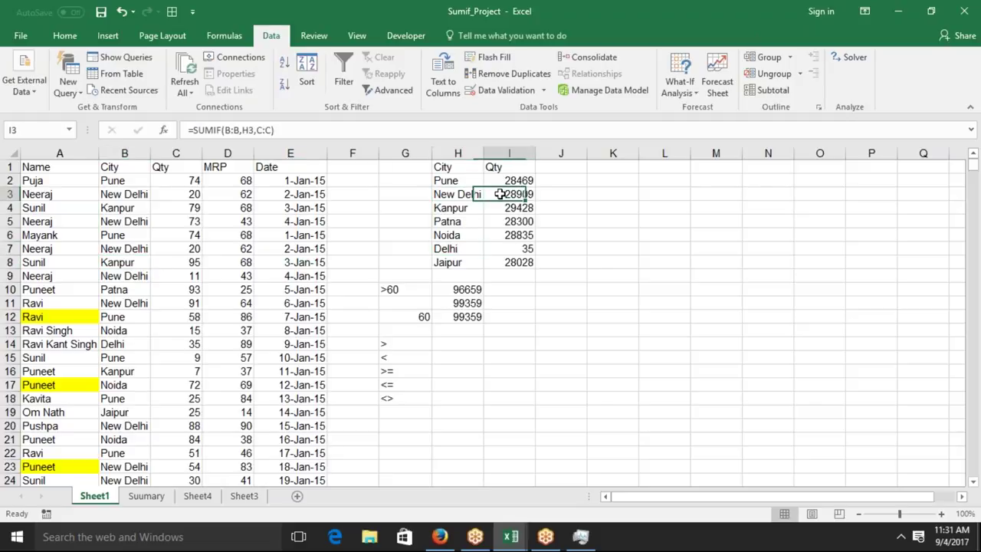
pyautogui.click(445, 249)
pyautogui.press('Right')
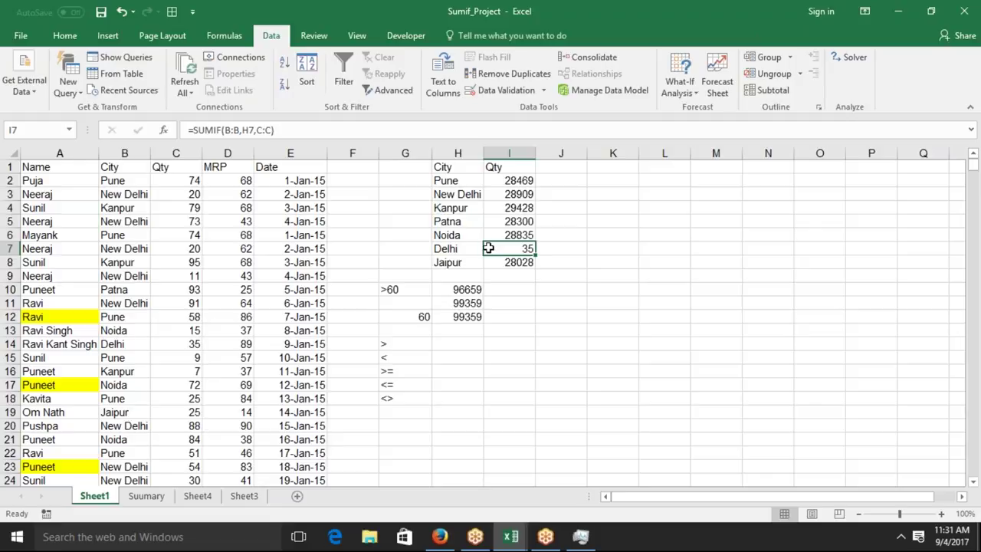
pyautogui.click(512, 196)
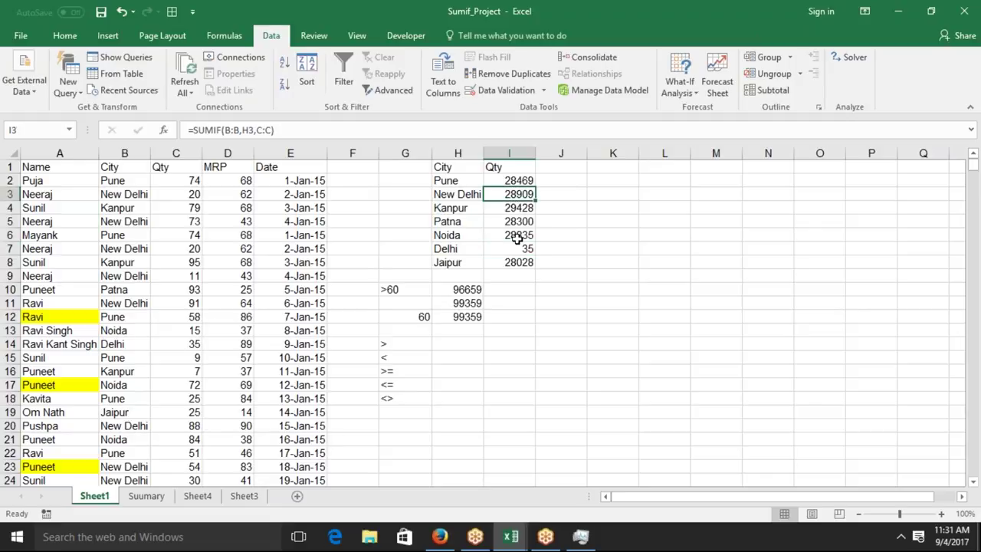
pyautogui.click(528, 261)
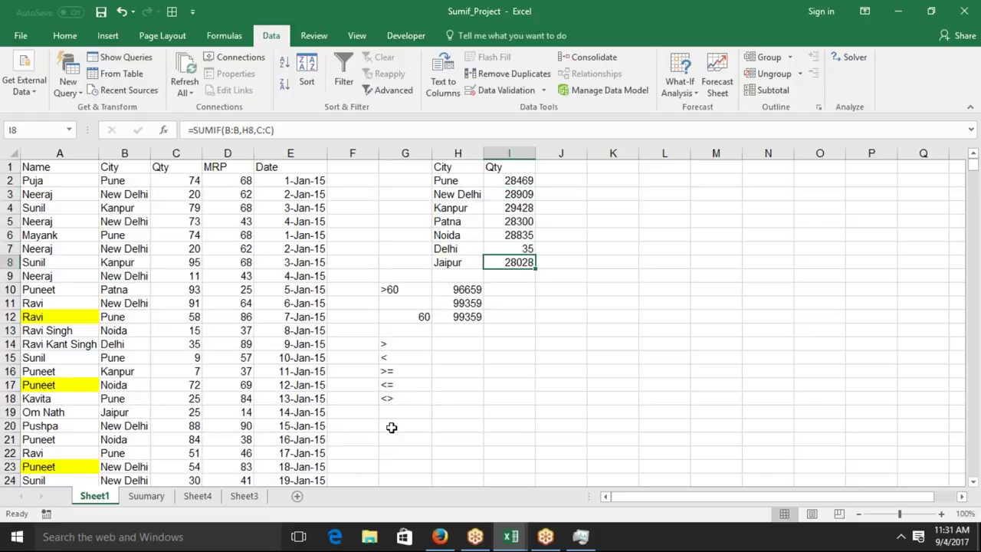
# Enter *Delhi* in G20 and =SUMIF(B:B,G20,C:C) in H20, returning 28944.
pyautogui.click(392, 427)
pyautogui.write('*Del')
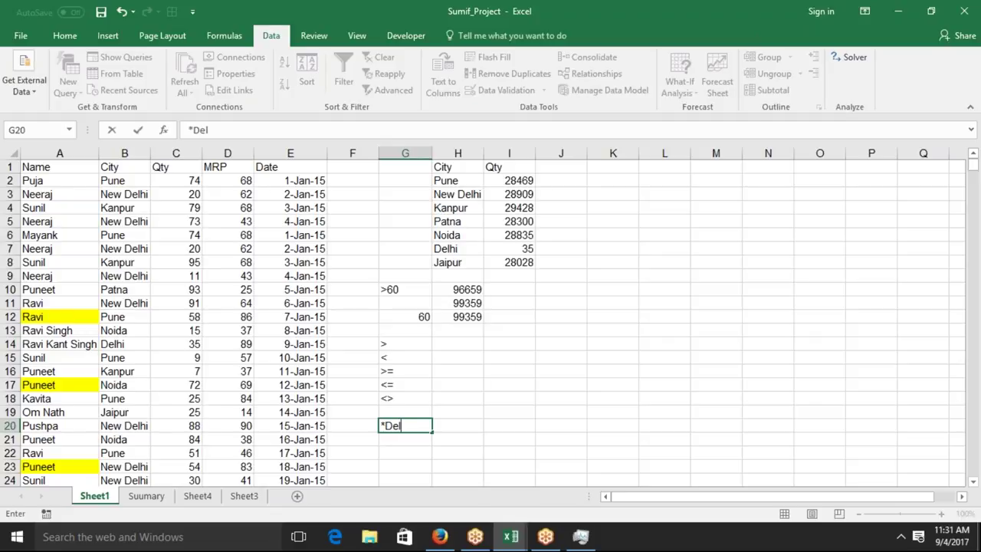
pyautogui.write('hi*')
pyautogui.press('Tab')
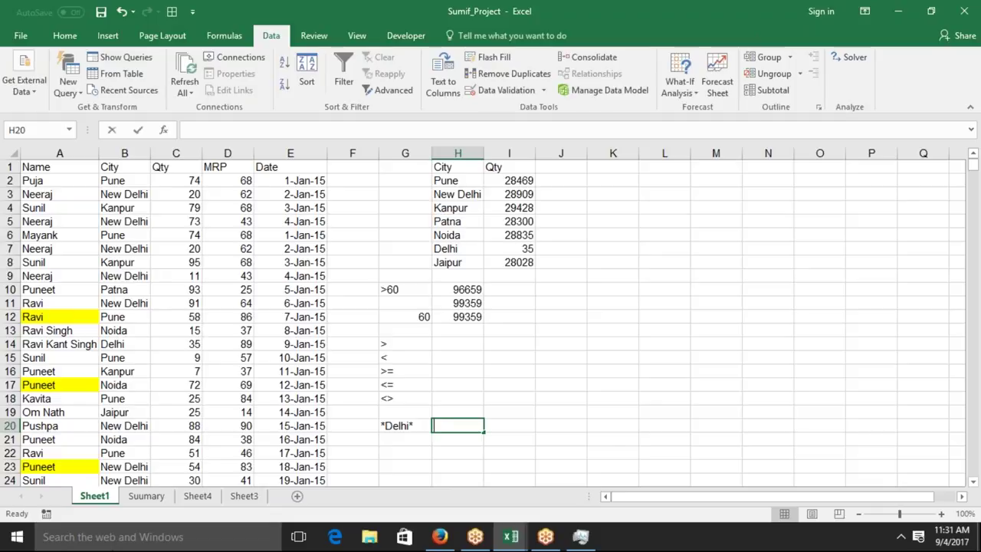
pyautogui.write('=su')
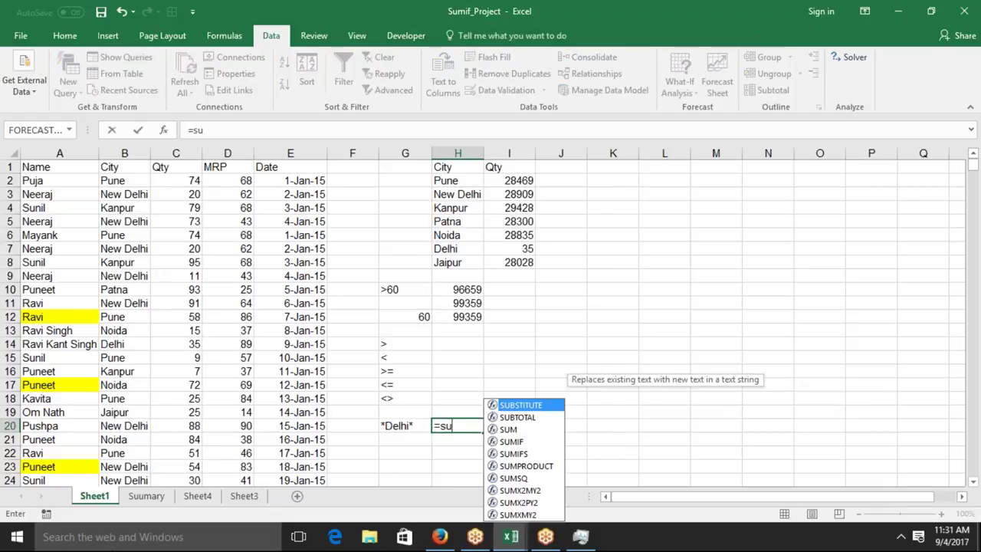
pyautogui.write('m')
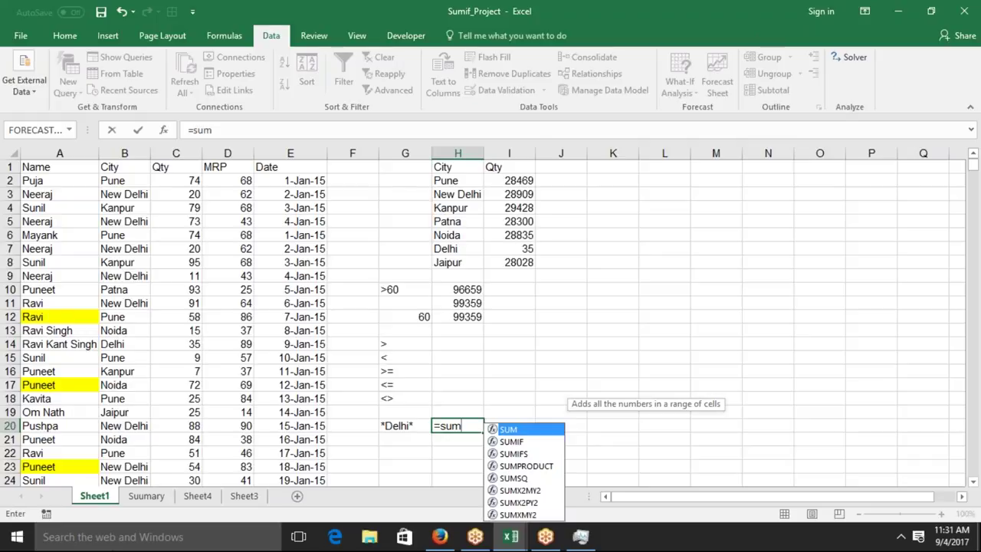
pyautogui.press('Down')
pyautogui.press('Tab')
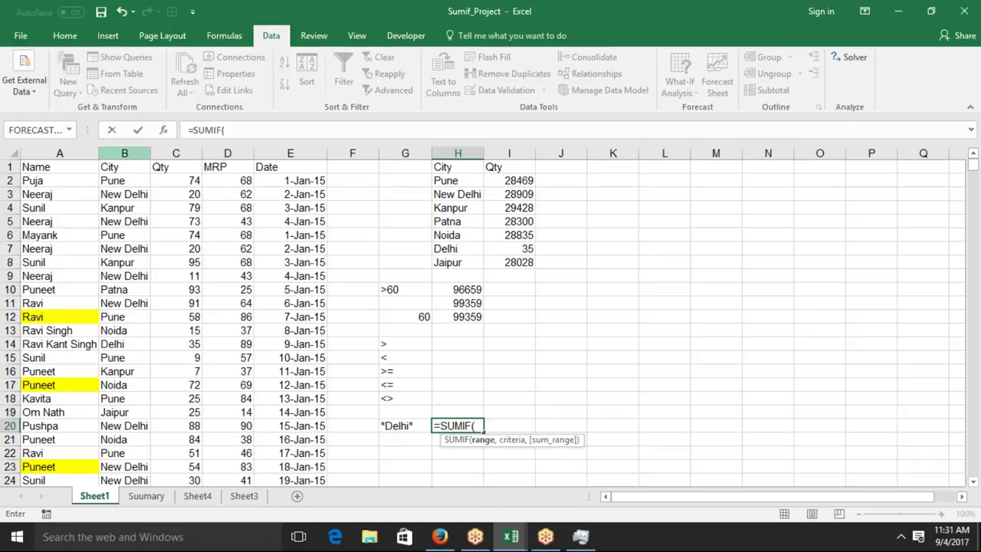
pyautogui.click(122, 154)
pyautogui.write(',')
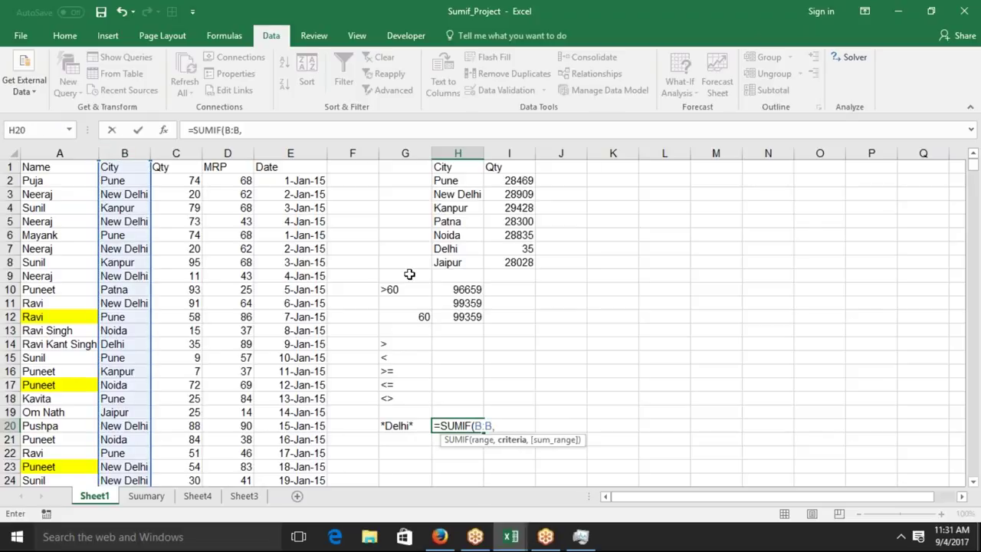
pyautogui.click(397, 426)
pyautogui.write(',')
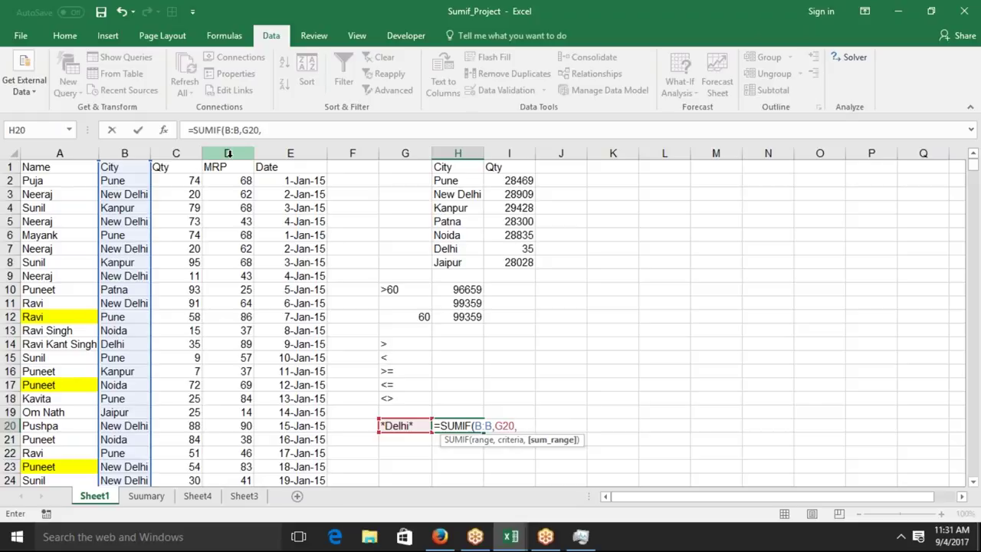
pyautogui.click(191, 153)
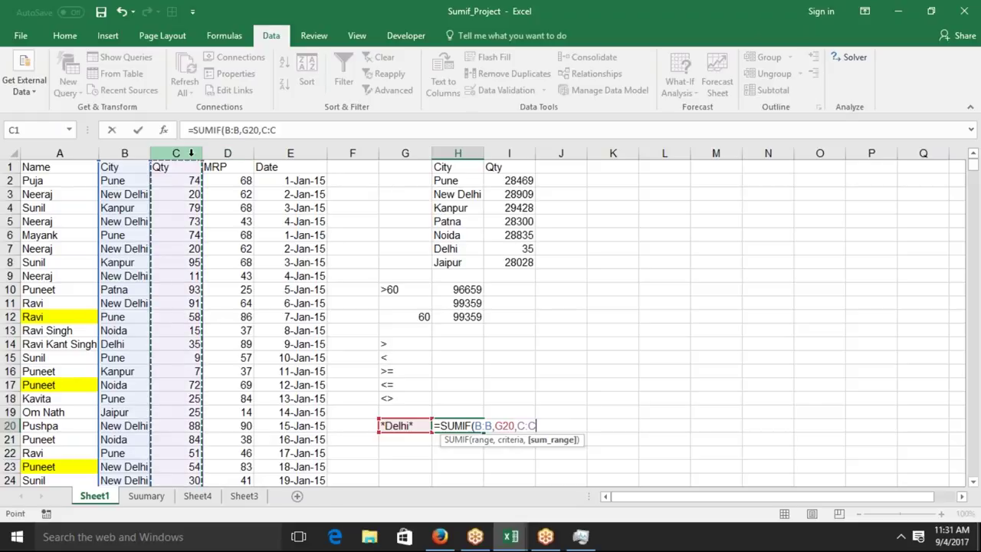
pyautogui.press('Return')
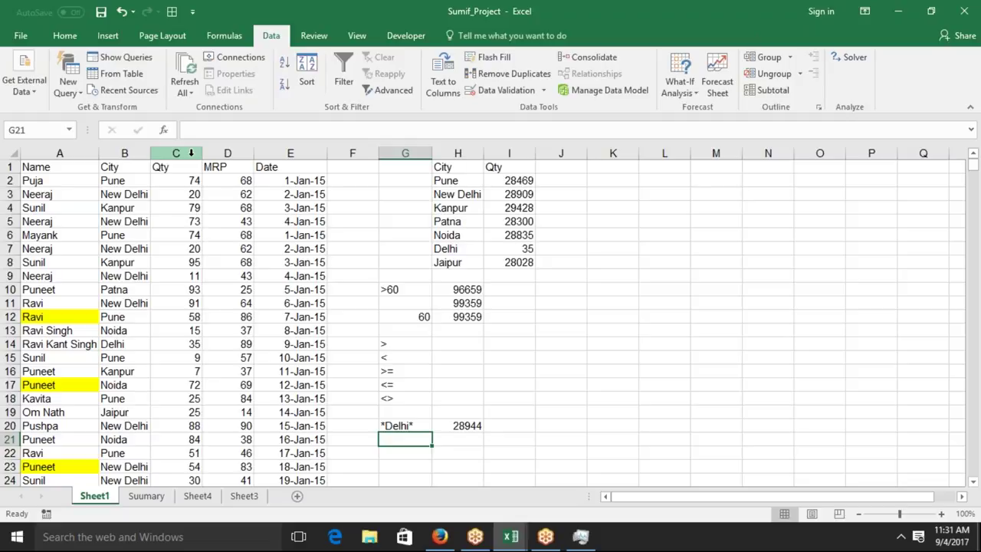
# Type the criteria *Delhi into G21 and Delhi* into G22.
pyautogui.write('*Delhi*')
pyautogui.press('BackSpace')
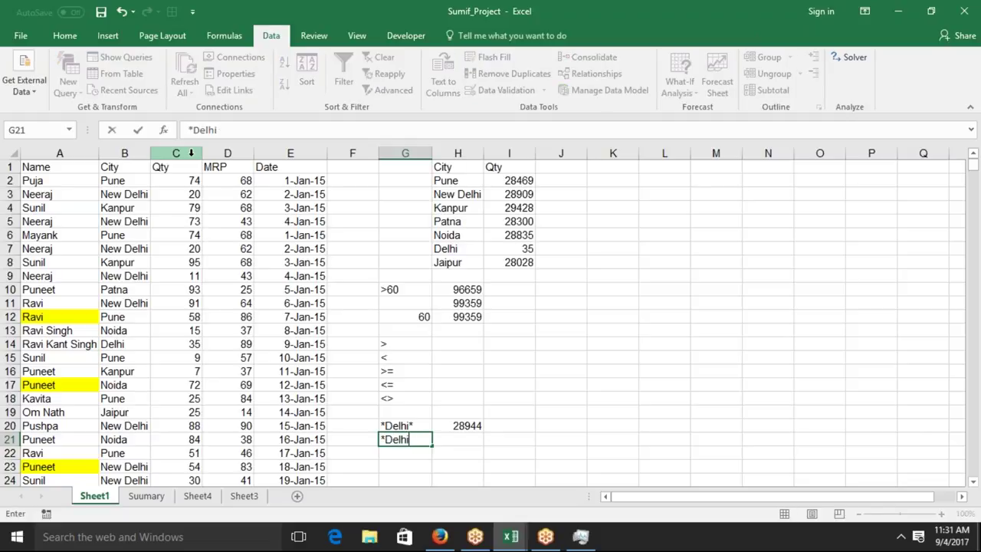
pyautogui.press('Return')
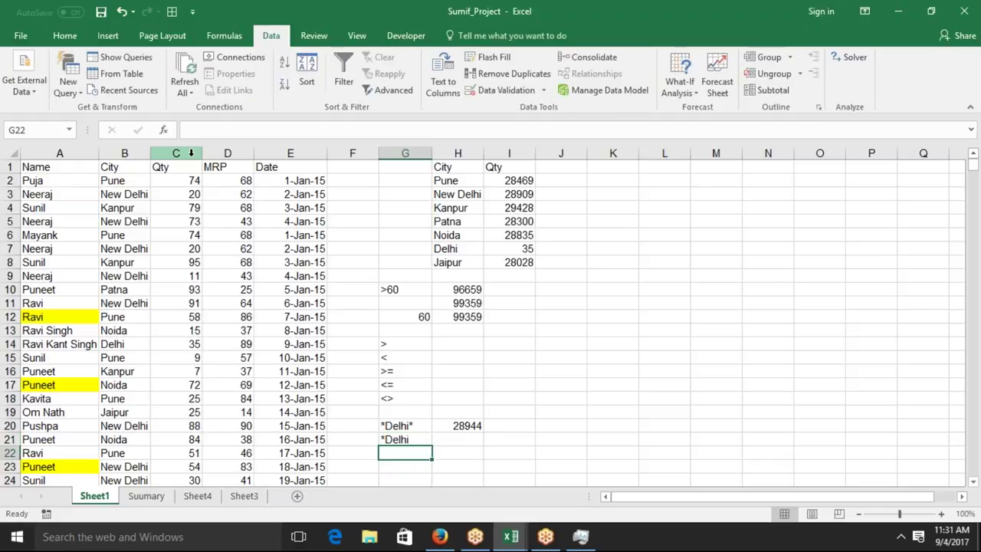
pyautogui.write('DElhi')
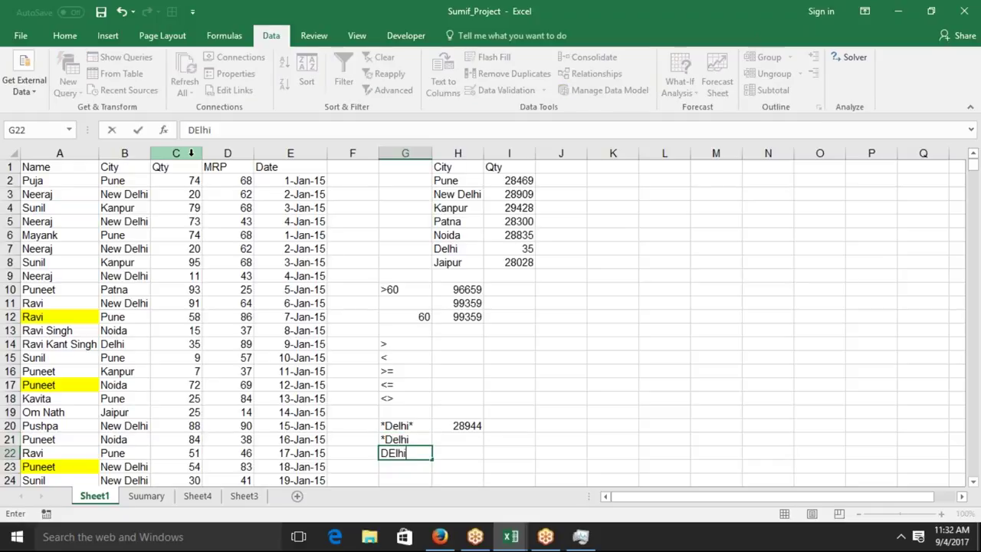
pyautogui.write('*')
pyautogui.press('Return')
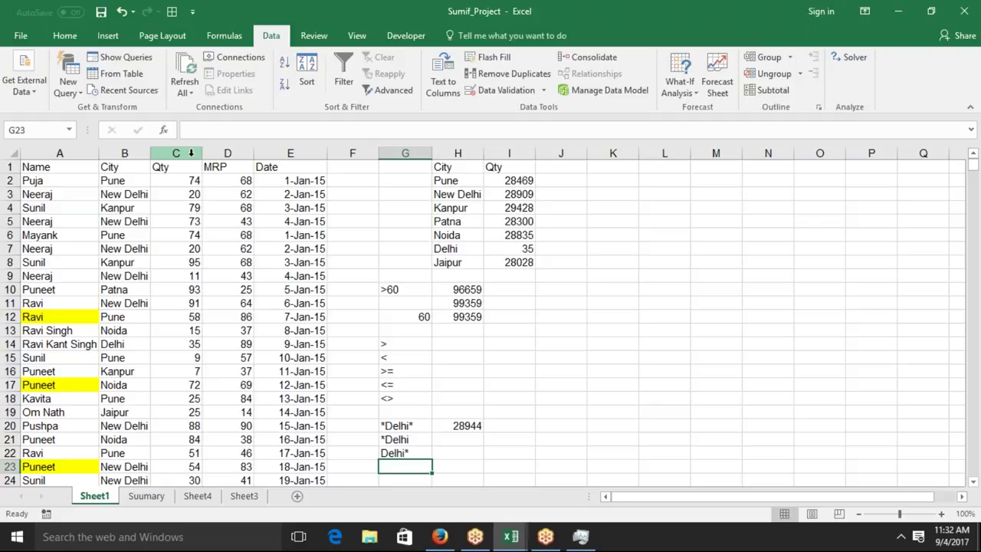
pyautogui.press('Up')
pyautogui.press('Up')
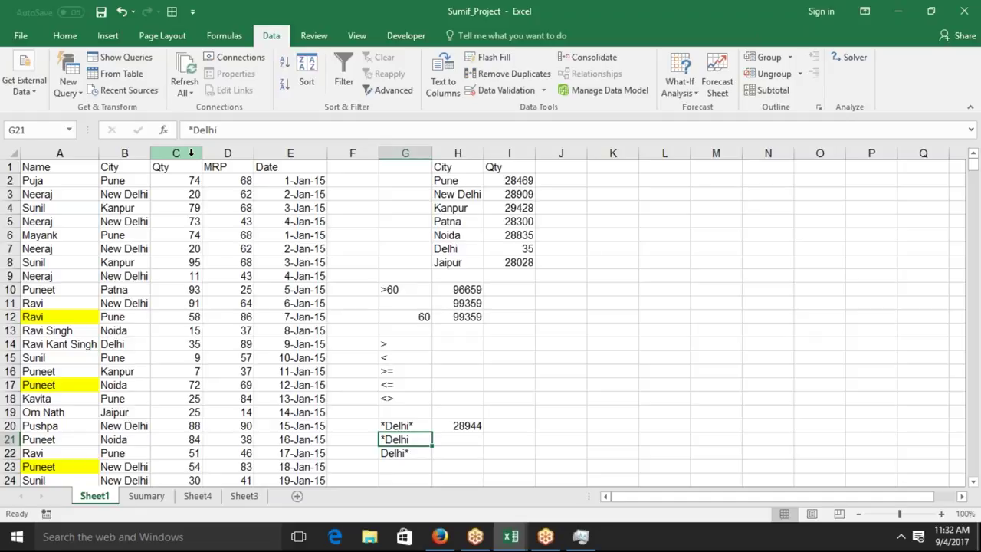
pyautogui.press('Down')
pyautogui.press('Down')
pyautogui.press('Down')
pyautogui.press('Down')
pyautogui.press('Down')
pyautogui.press('Down')
pyautogui.press('Up')
pyautogui.press('Up')
pyautogui.press('Up')
pyautogui.press('Up')
pyautogui.press('Up')
pyautogui.press('Up')
pyautogui.hotkey('shift', 'Down')
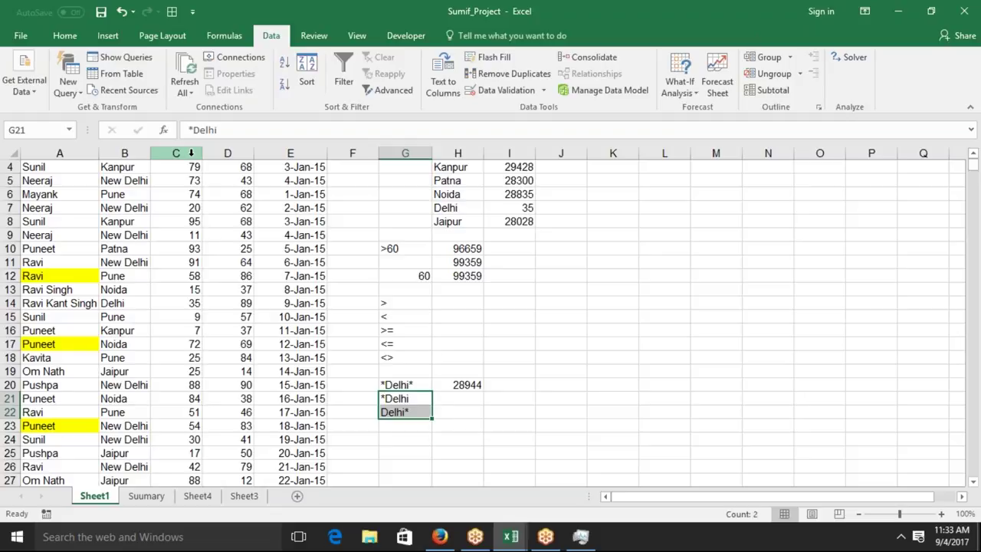
pyautogui.press('Down')
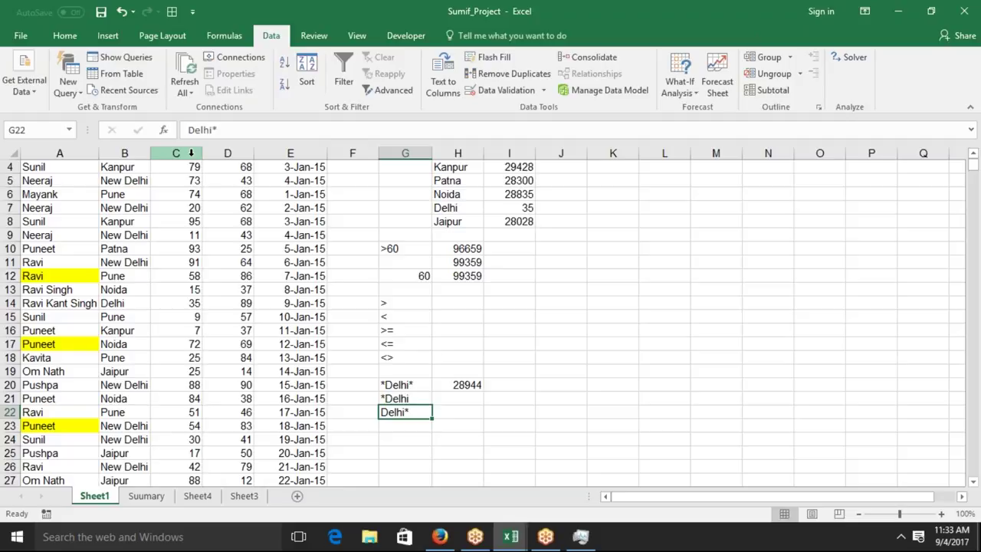
pyautogui.press('Down')
pyautogui.press('Down')
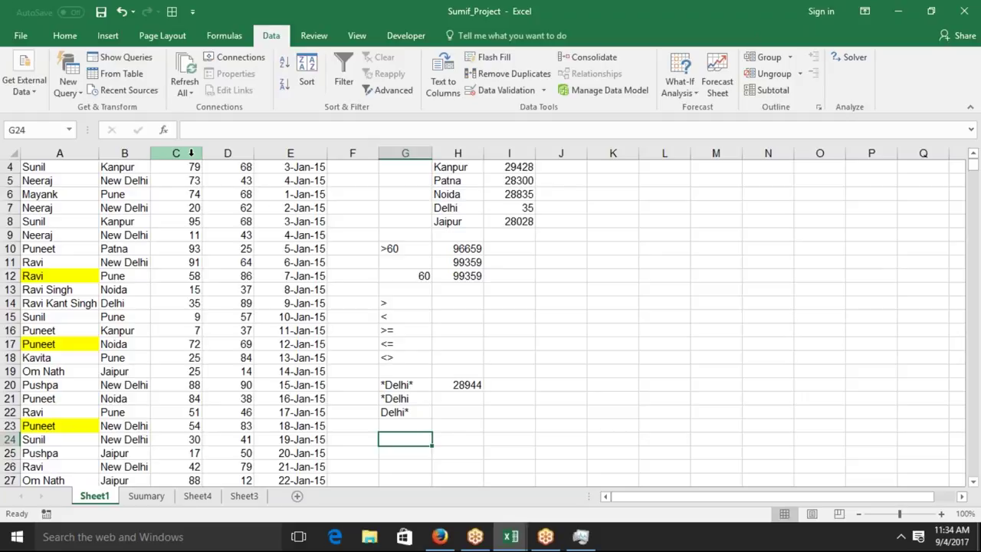
# Enter the four-character wildcard ???? in G24.
pyautogui.write('????')
pyautogui.press('Return')
pyautogui.press('Up')
pyautogui.press('Right')
# In H24 enter =SUMIF(B:B,G24,D:D) to sum MRP, returning 26990.
pyautogui.write('=sum')
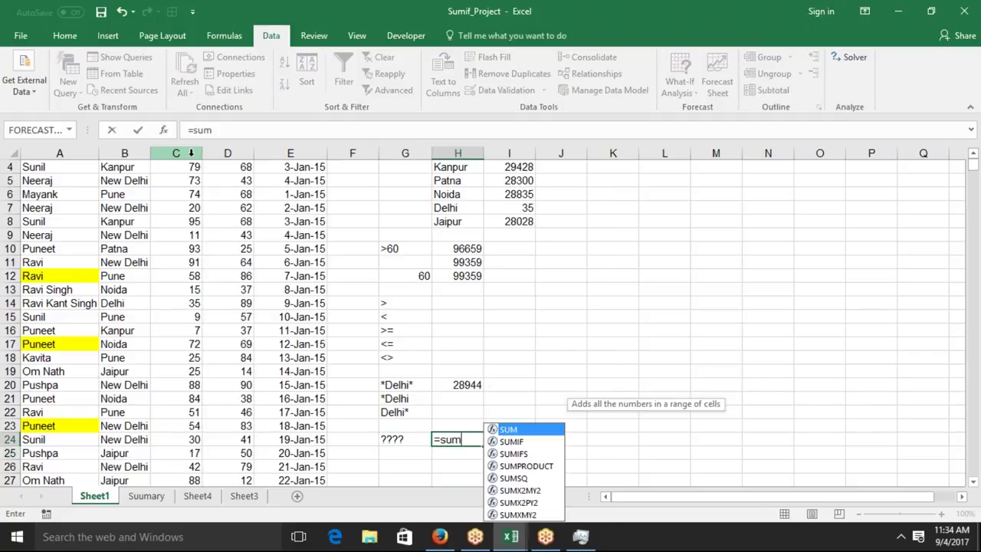
pyautogui.press('Down')
pyautogui.press('Tab')
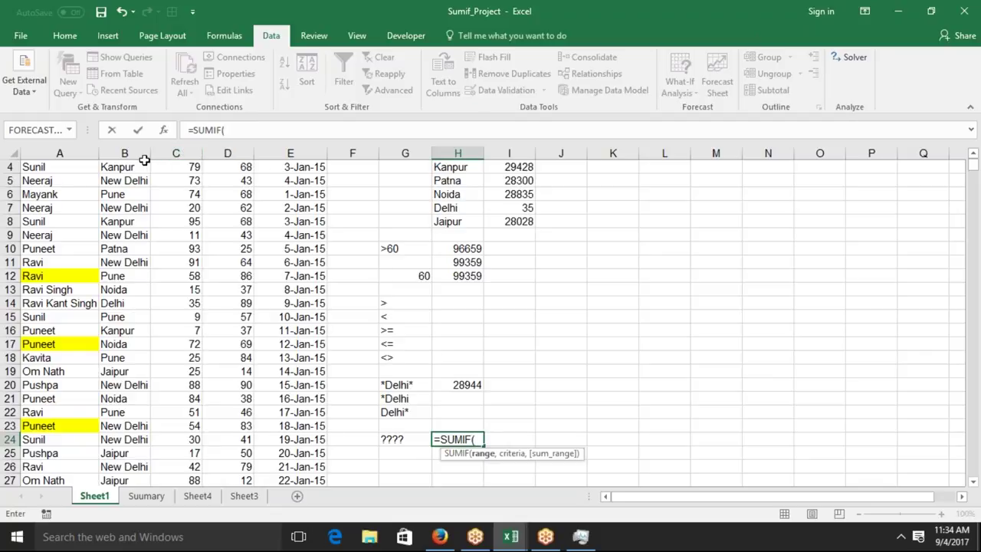
pyautogui.click(136, 153)
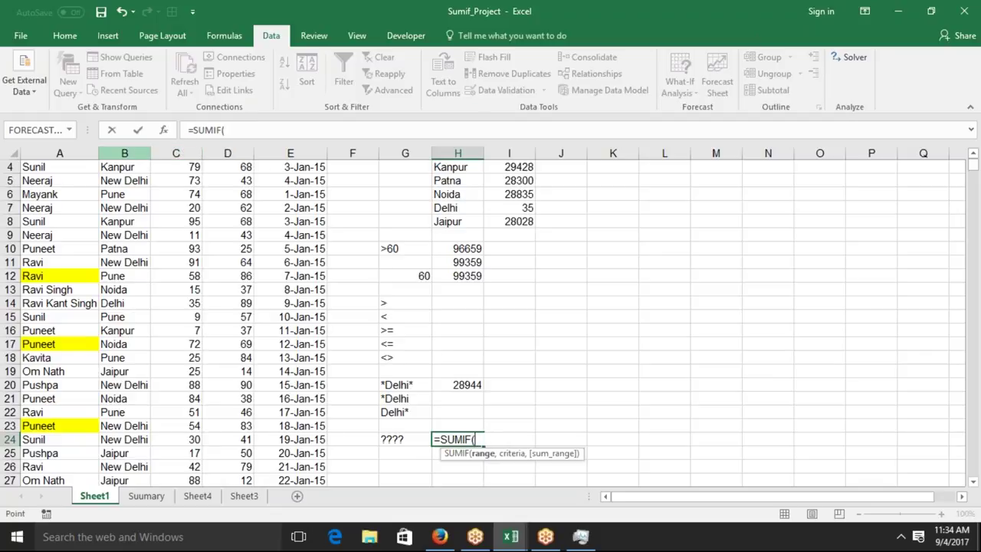
pyautogui.click(137, 153)
pyautogui.write(',')
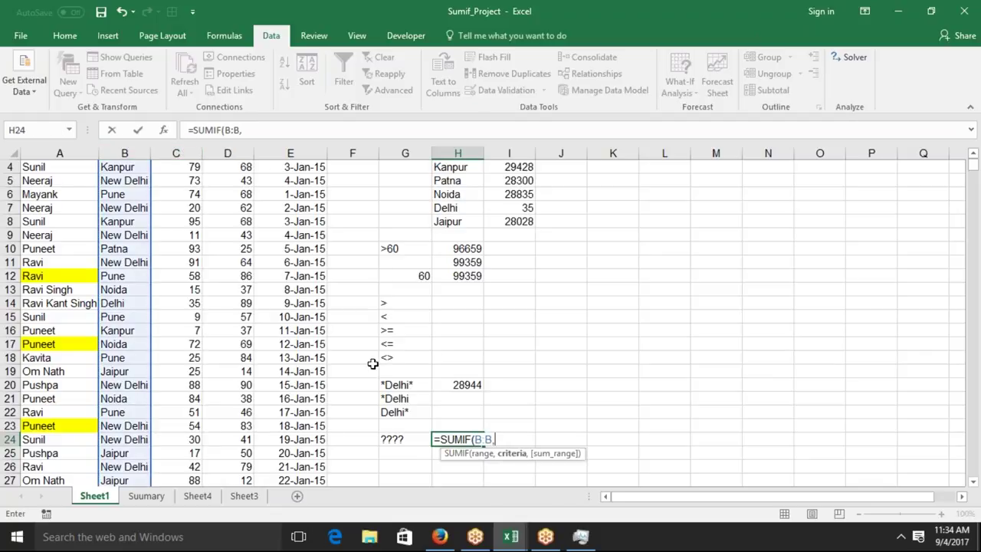
pyautogui.click(407, 439)
pyautogui.write(',')
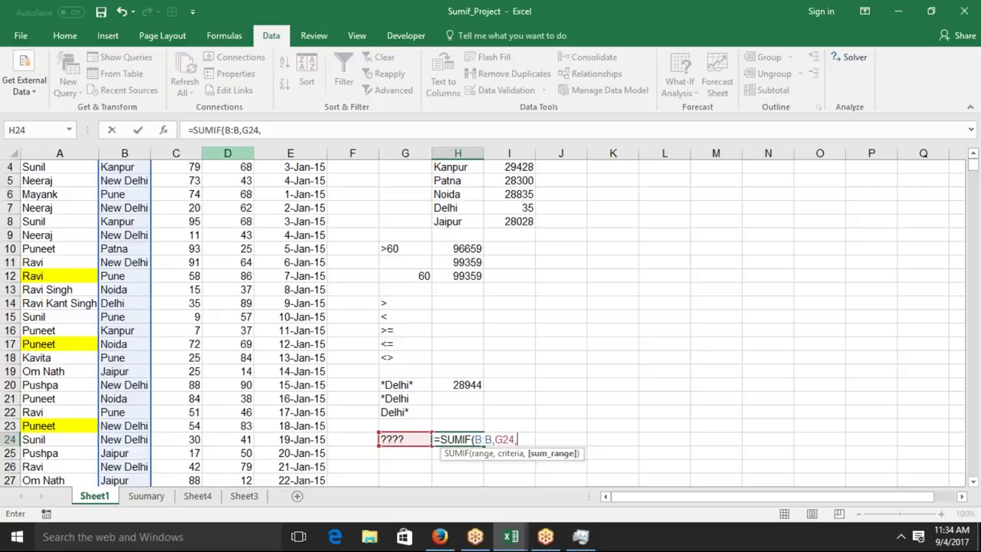
pyautogui.click(240, 154)
pyautogui.press('Return')
pyautogui.press('Up')
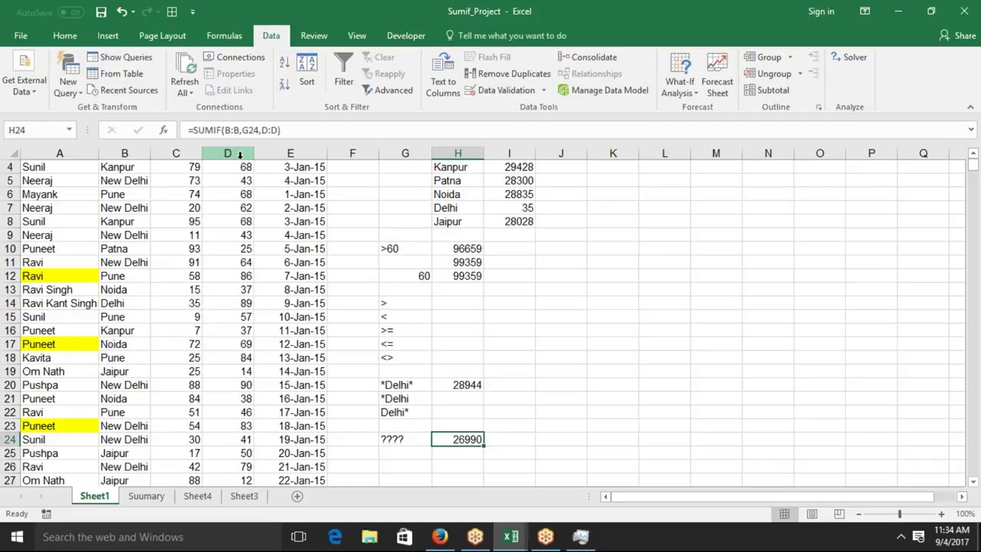
pyautogui.press('Down')
pyautogui.press('Down')
pyautogui.press('Down')
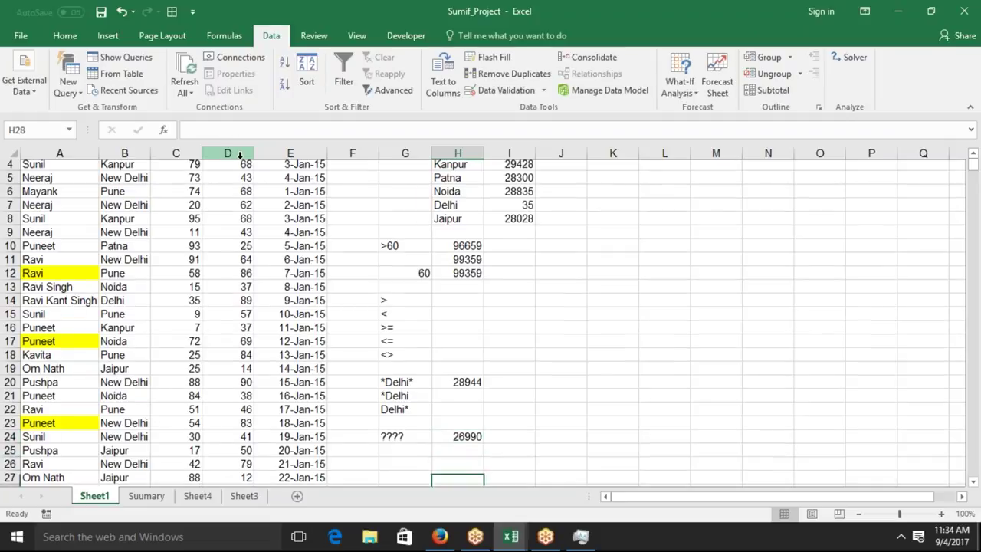
pyautogui.press('Down')
pyautogui.press('Down')
pyautogui.press('Down')
pyautogui.press('Down')
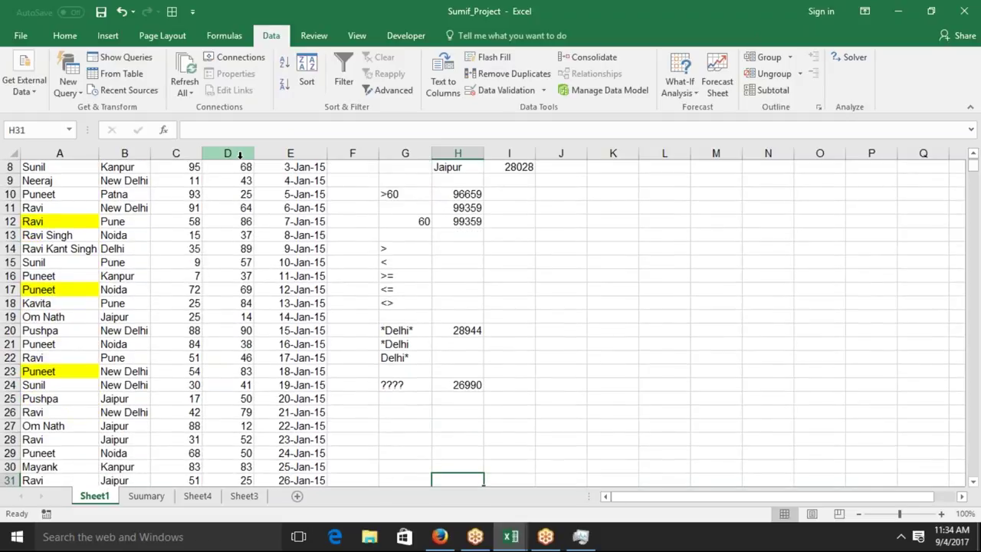
# Copy Ravi and Jaipur from row 28 into G26:H26.
pyautogui.click(82, 437)
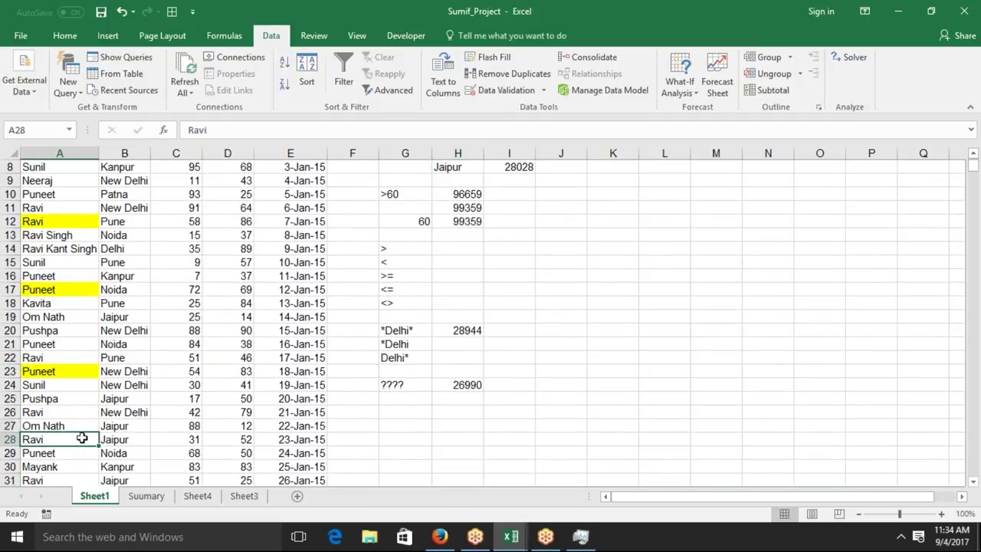
pyautogui.moveTo(82, 437); pyautogui.dragTo(127, 438)
pyautogui.hotkey('ctrl', 'c')
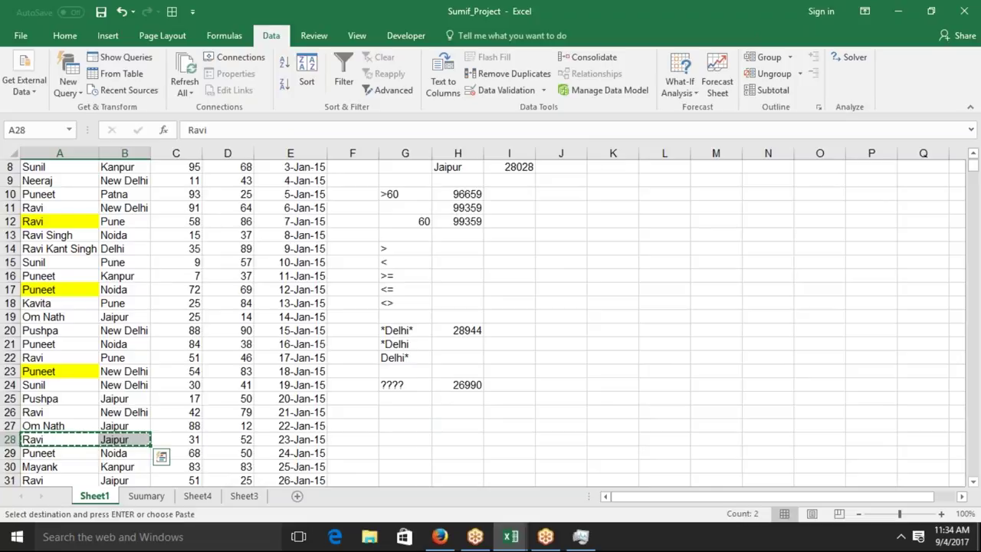
pyautogui.click(391, 411)
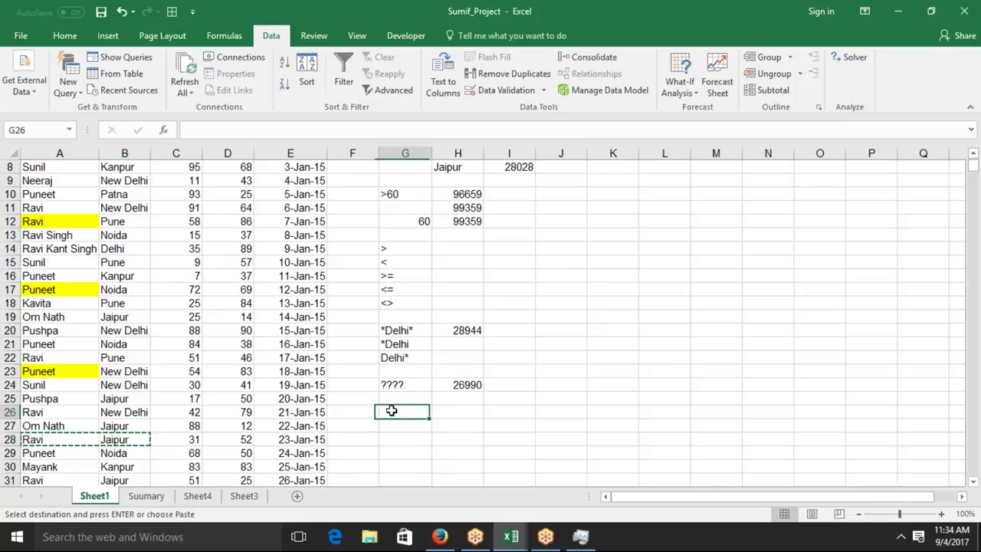
pyautogui.hotkey('ctrl', 'v')
pyautogui.press('Escape')
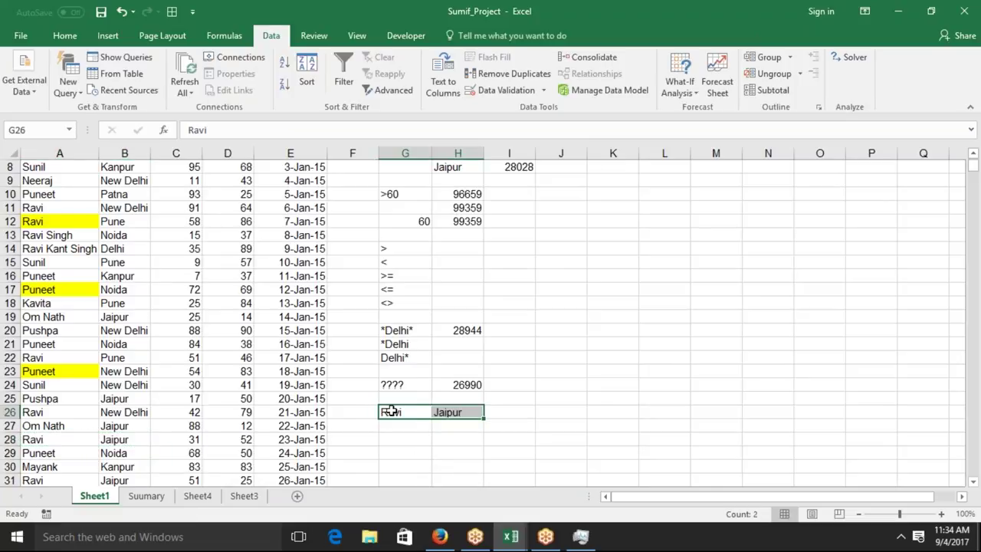
# In I26 enter =SUMIFS(C:C,A:A,G26,B:B,H26), giving a Qty total of 4894.
pyautogui.press('Right')
pyautogui.press('Right')
pyautogui.write('=sum')
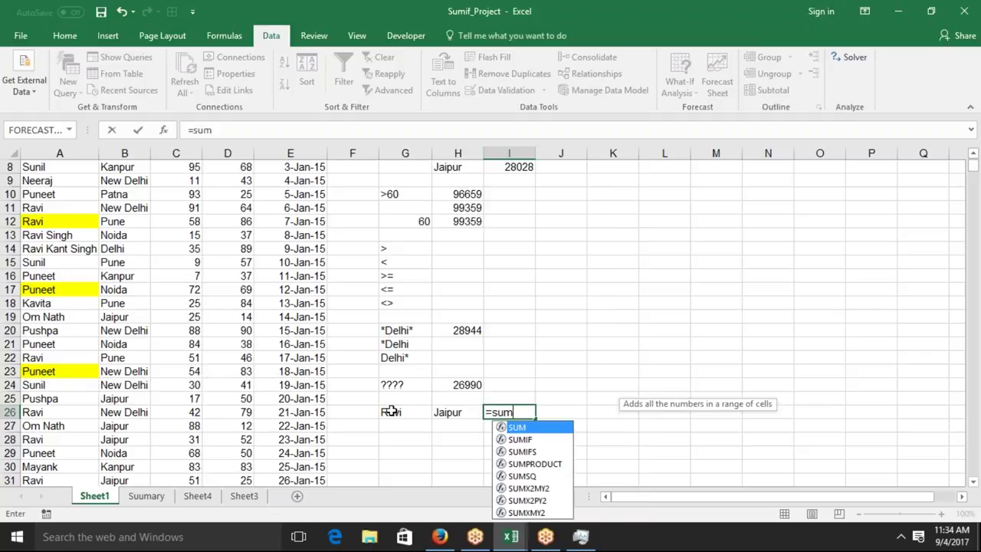
pyautogui.press('Down')
pyautogui.press('Down')
pyautogui.press('Tab')
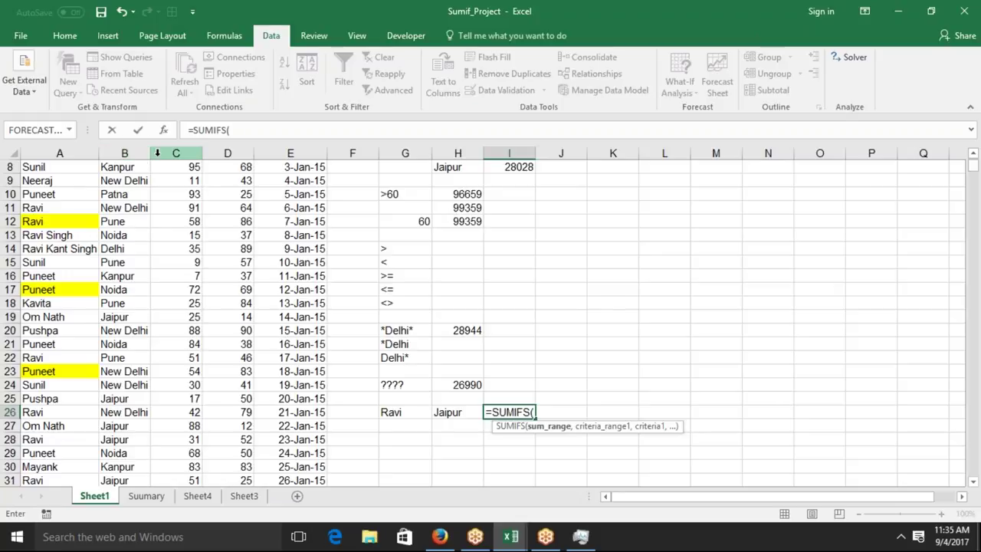
pyautogui.click(158, 153)
pyautogui.write(',')
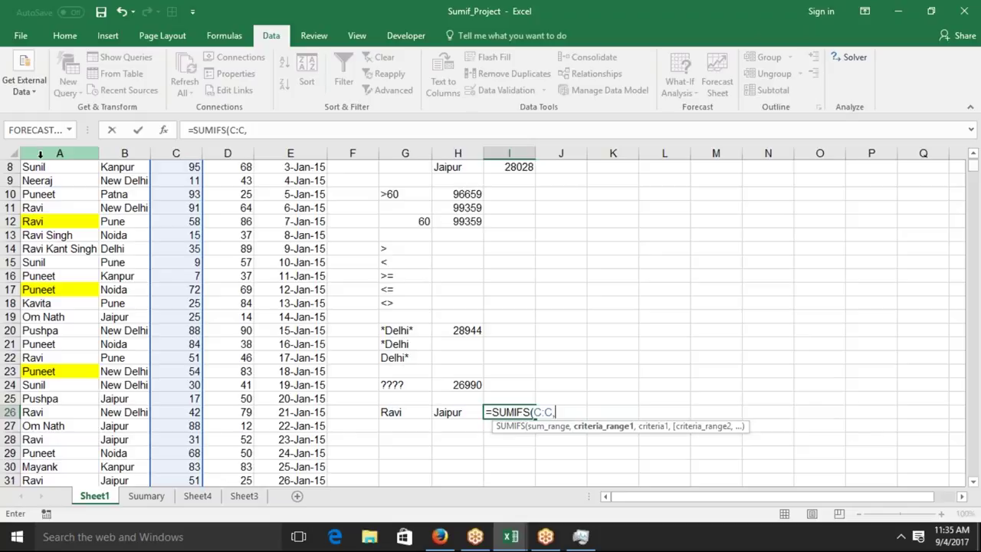
pyautogui.click(59, 154)
pyautogui.write(',')
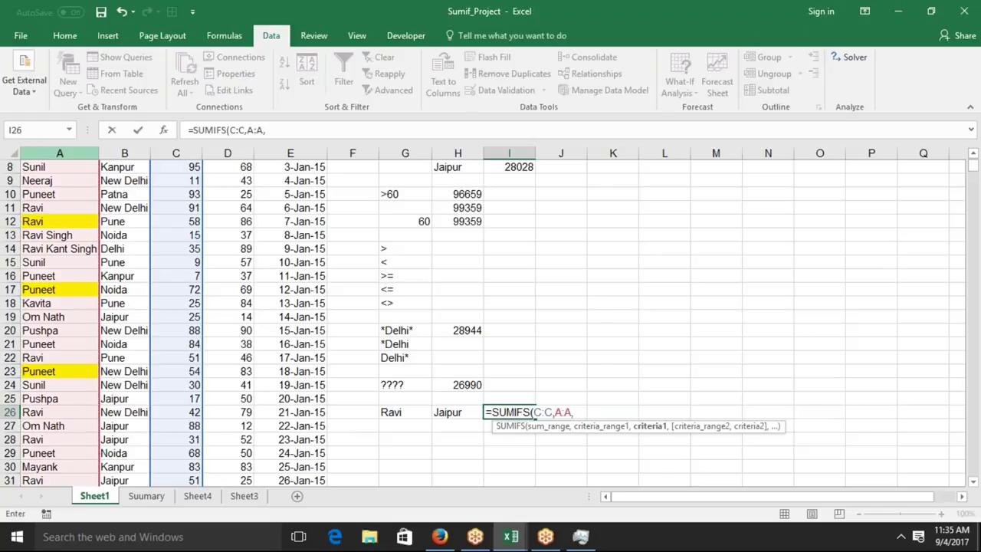
pyautogui.click(407, 411)
pyautogui.write(',')
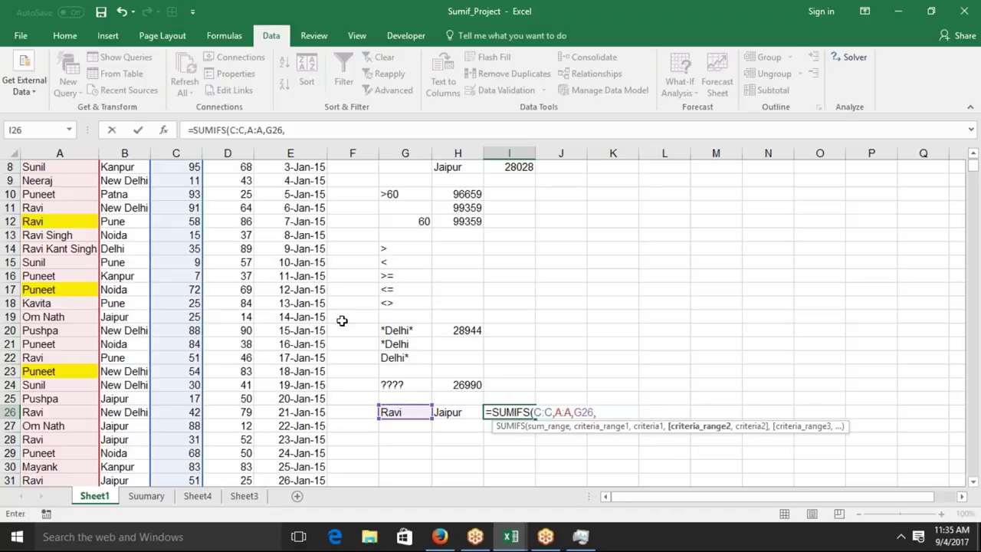
pyautogui.click(136, 153)
pyautogui.write(',')
pyautogui.click(450, 412)
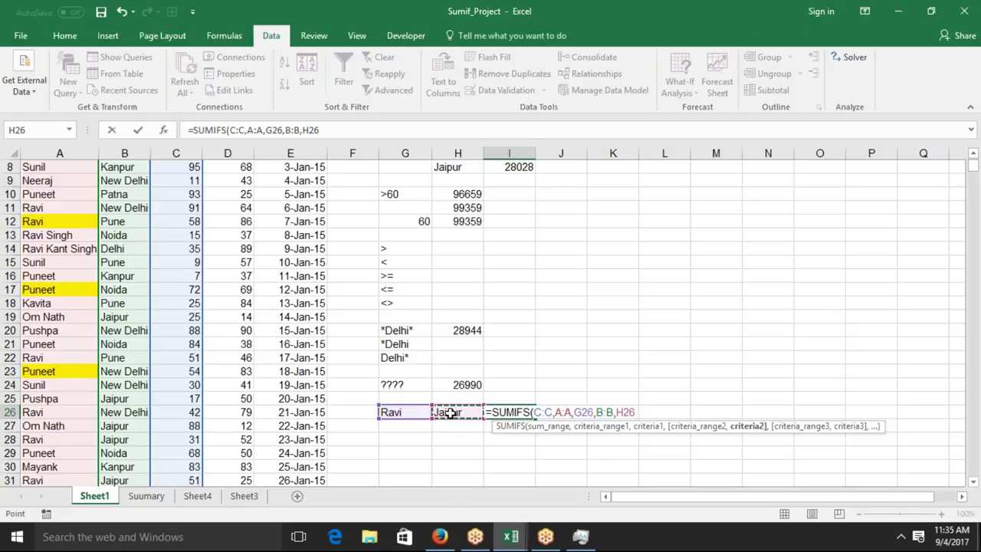
pyautogui.hotkey('ctrl', 'Return')
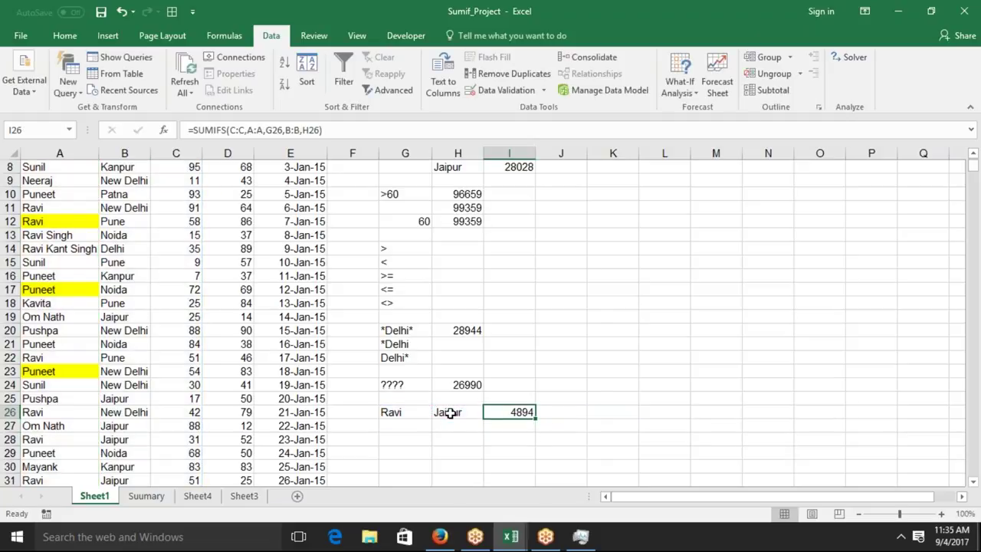
pyautogui.press('Down')
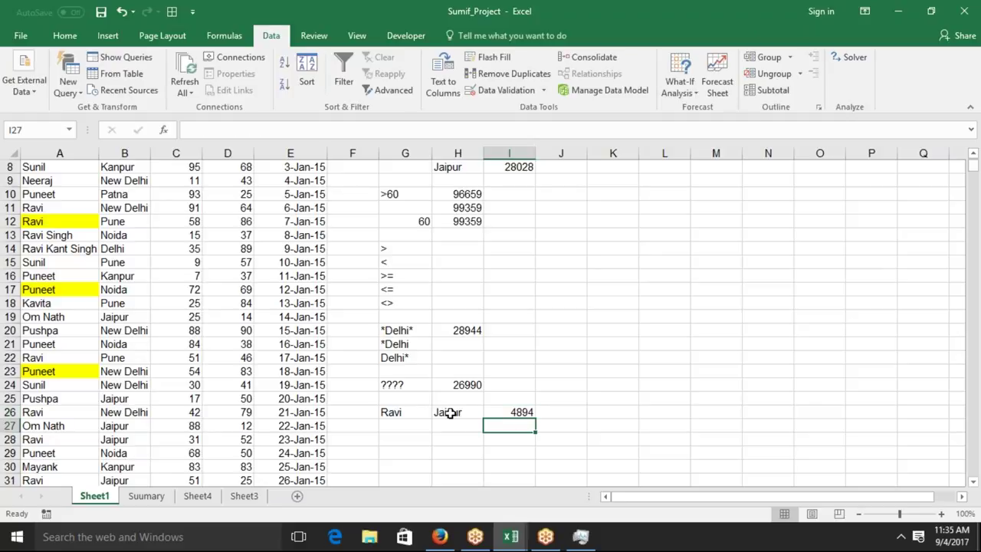
# Label row 27 with Ravi in G27 and 60-80 in H27.
pyautogui.press('Left')
pyautogui.press('Left')
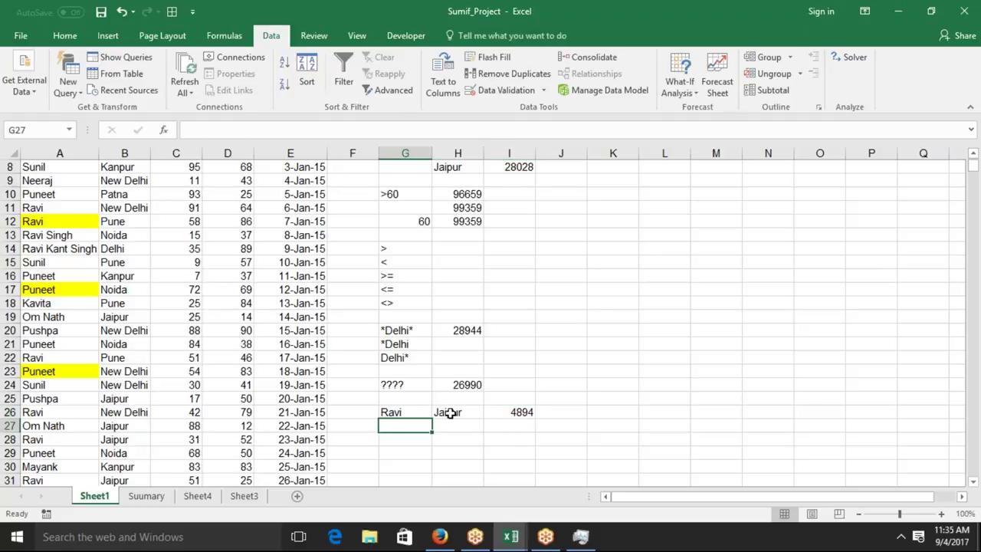
pyautogui.write('Ravi')
pyautogui.press('Tab')
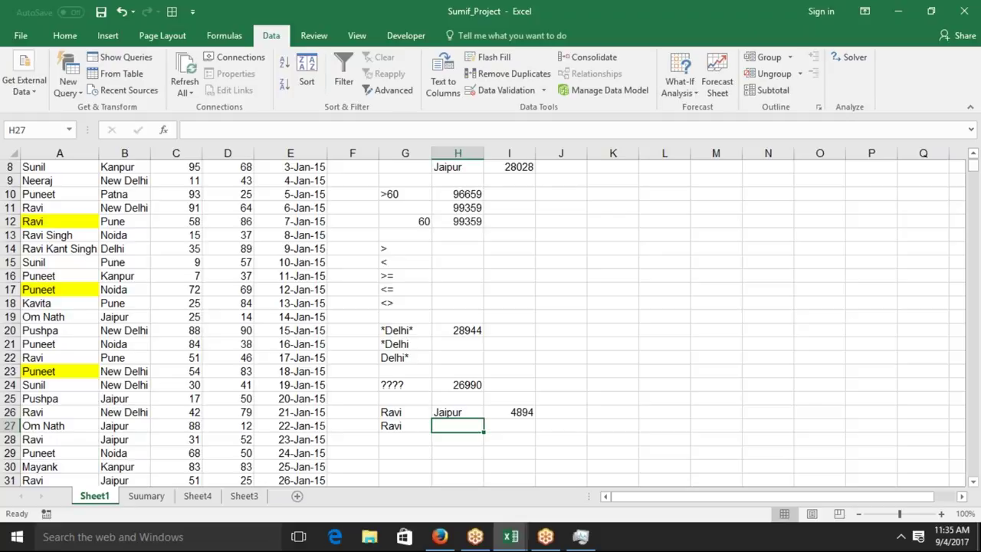
pyautogui.write('80-60')
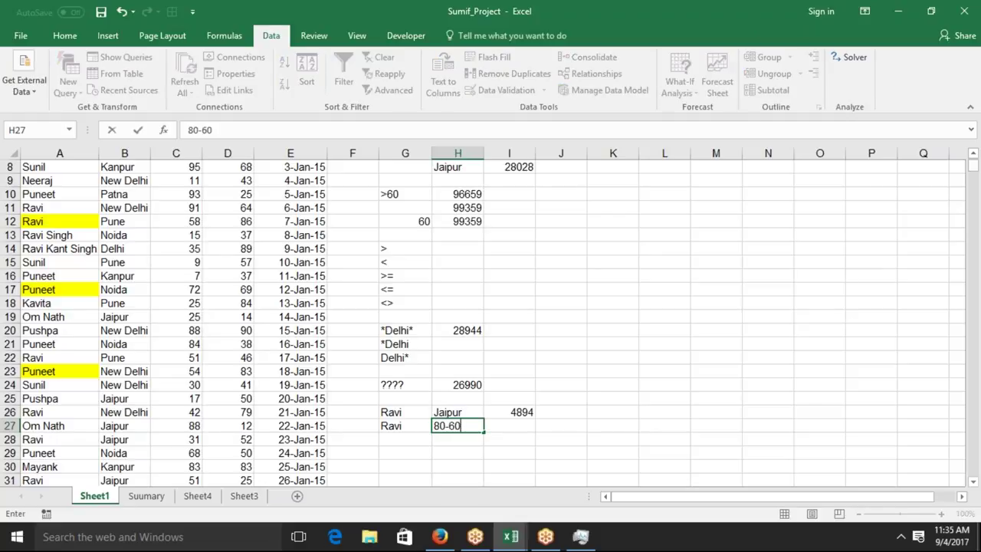
pyautogui.press('BackSpace')
pyautogui.press('BackSpace')
pyautogui.press('BackSpace')
pyautogui.press('BackSpace')
pyautogui.write('60-80')
pyautogui.press('Return')
# In I27 enter =SUMIFS(C:C,A:A,G27,C:C,">=60",C:C,"<=80"), returning 10293.
pyautogui.click(508, 425)
pyautogui.write('=')
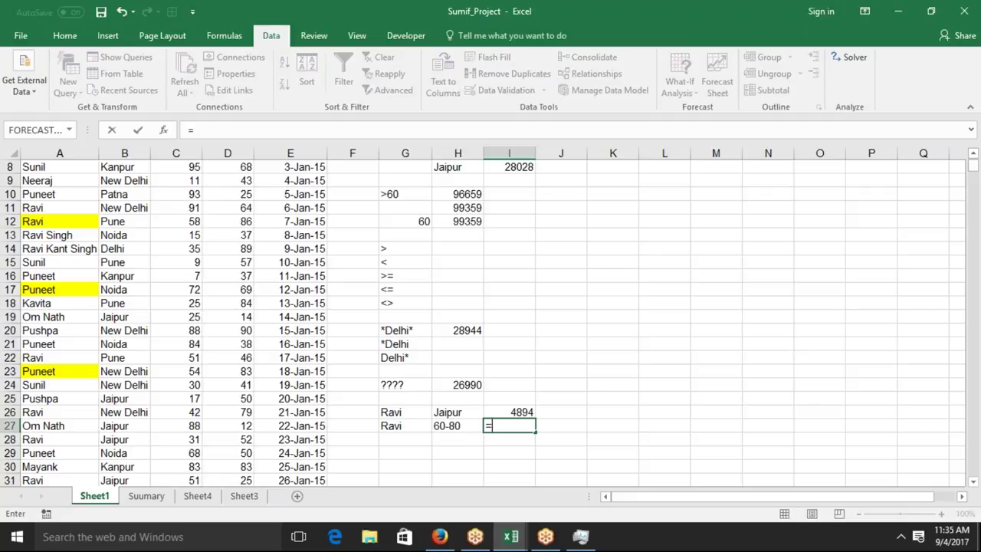
pyautogui.write('su')
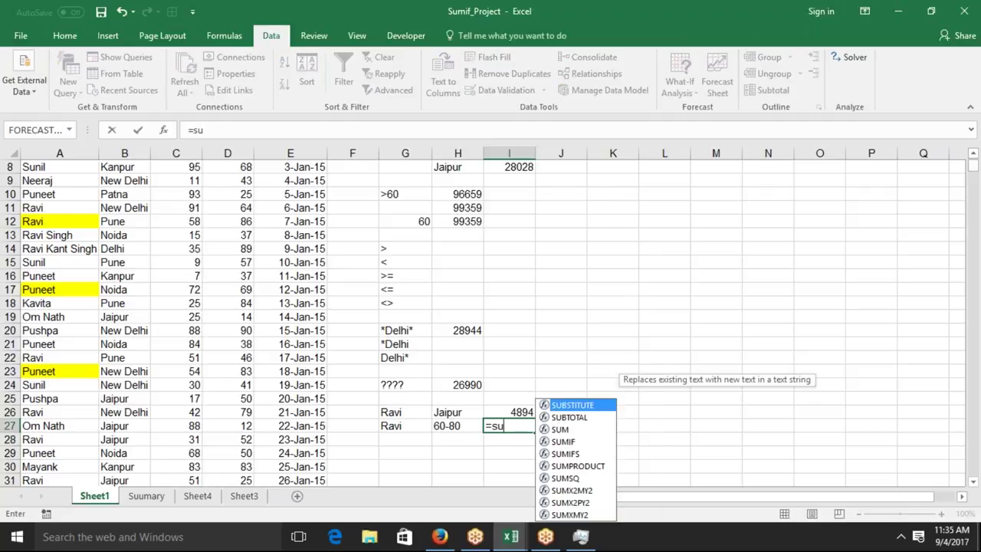
pyautogui.write('m')
pyautogui.press('Down')
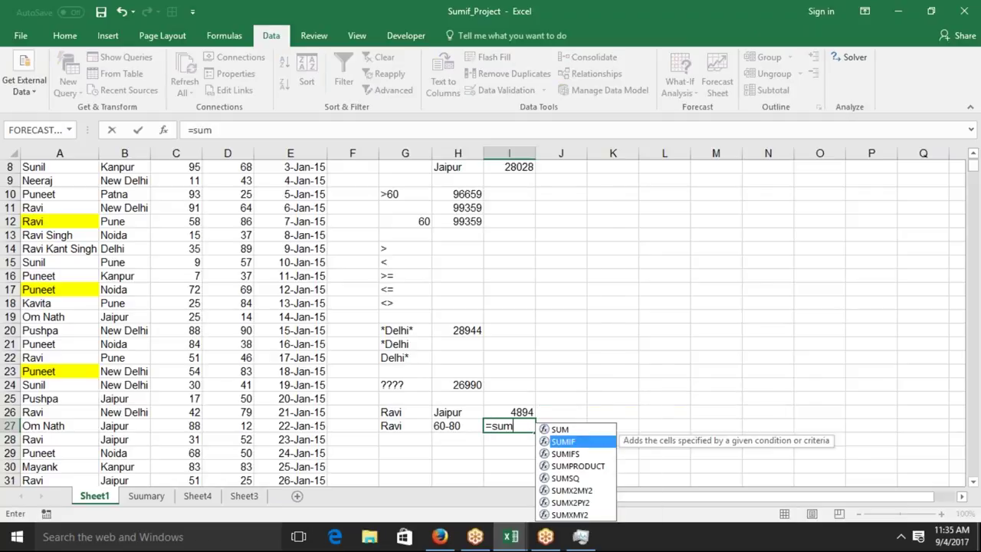
pyautogui.press('Down')
pyautogui.press('Tab')
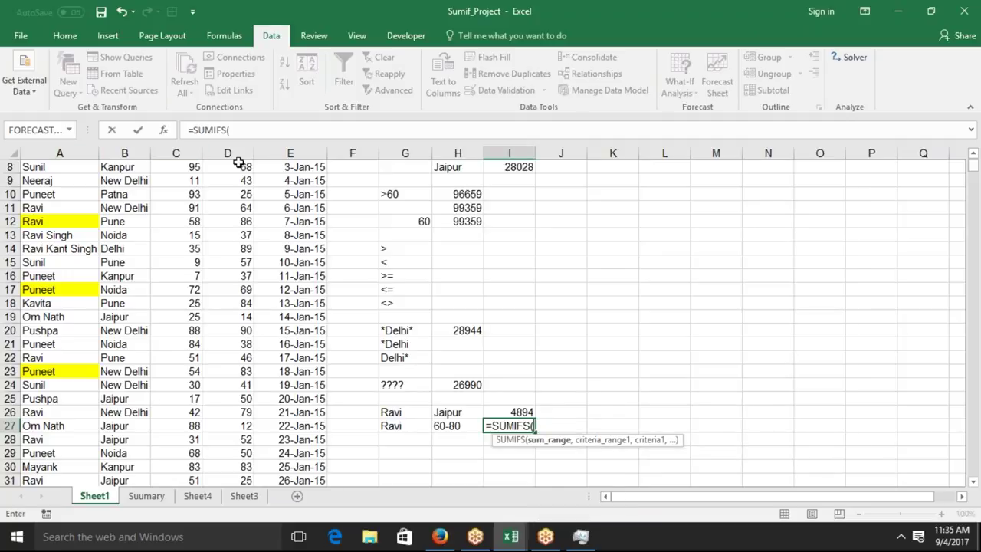
pyautogui.click(176, 152)
pyautogui.write(',')
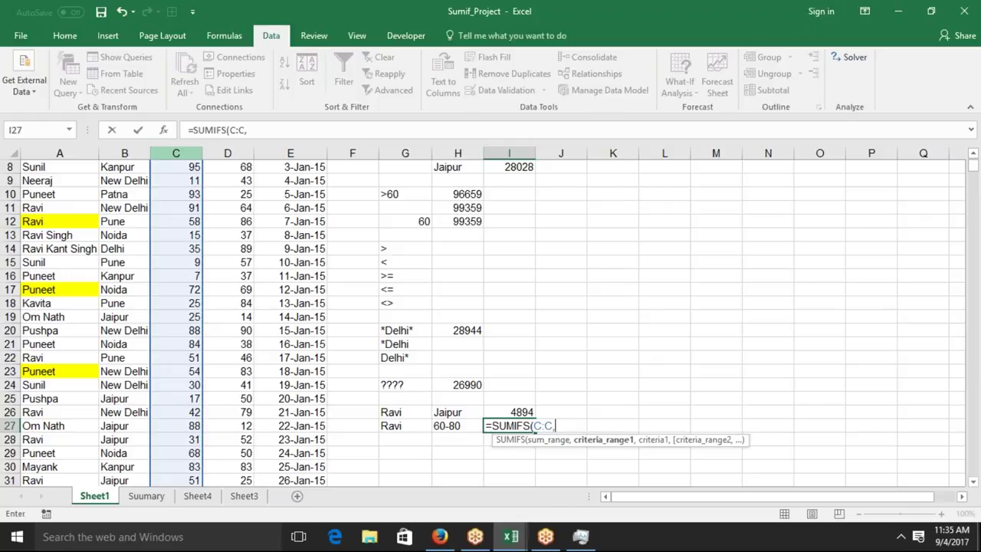
pyautogui.click(25, 153)
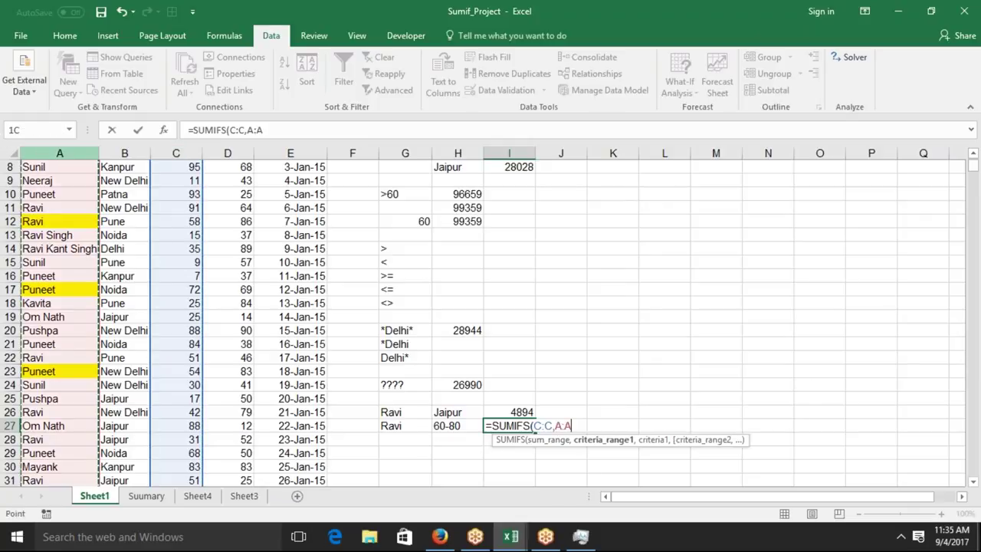
pyautogui.write(',')
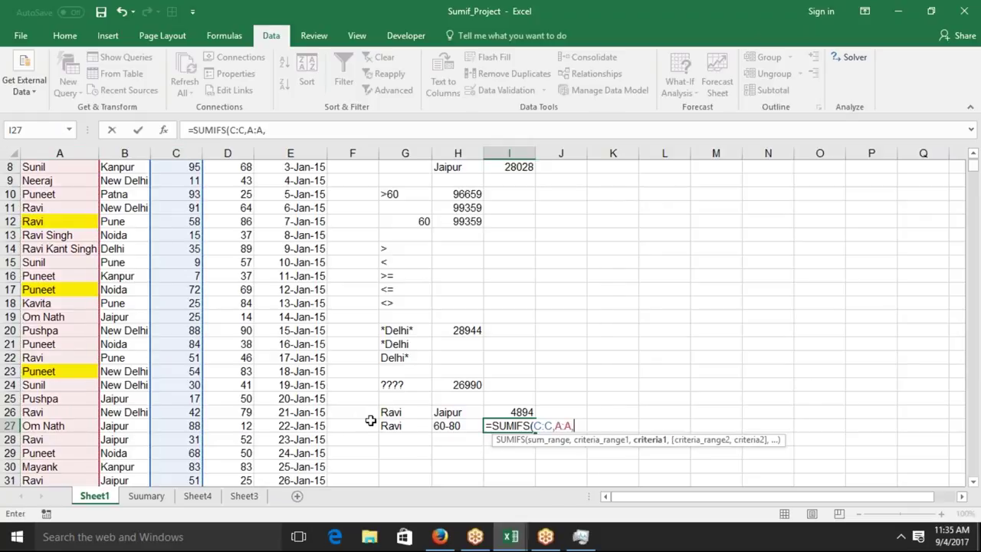
pyautogui.click(382, 426)
pyautogui.write(',')
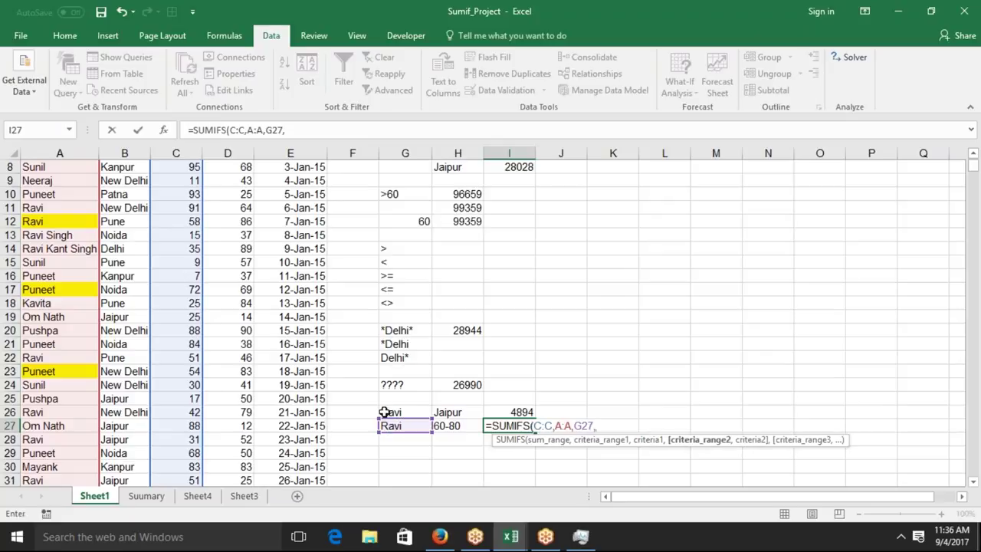
pyautogui.click(178, 149)
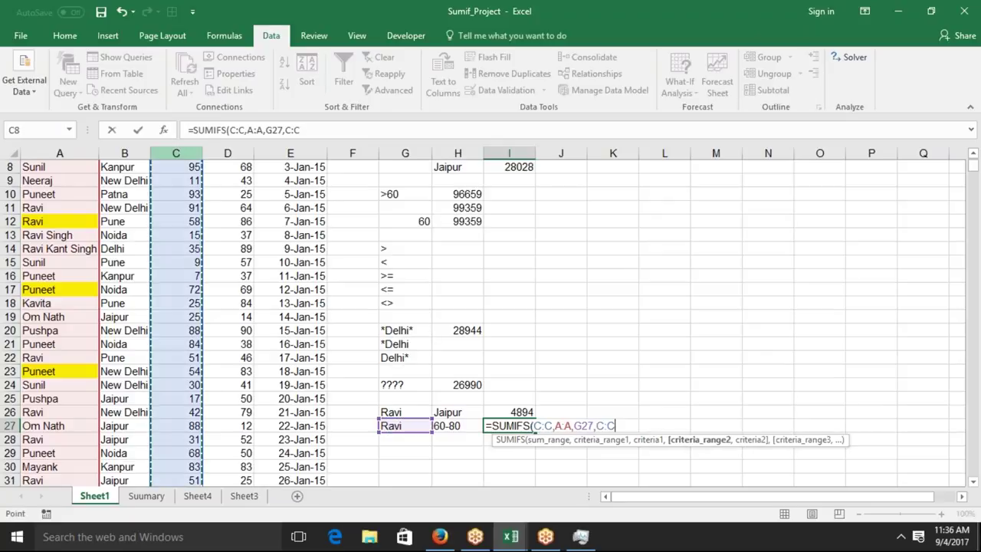
pyautogui.write(',">=6')
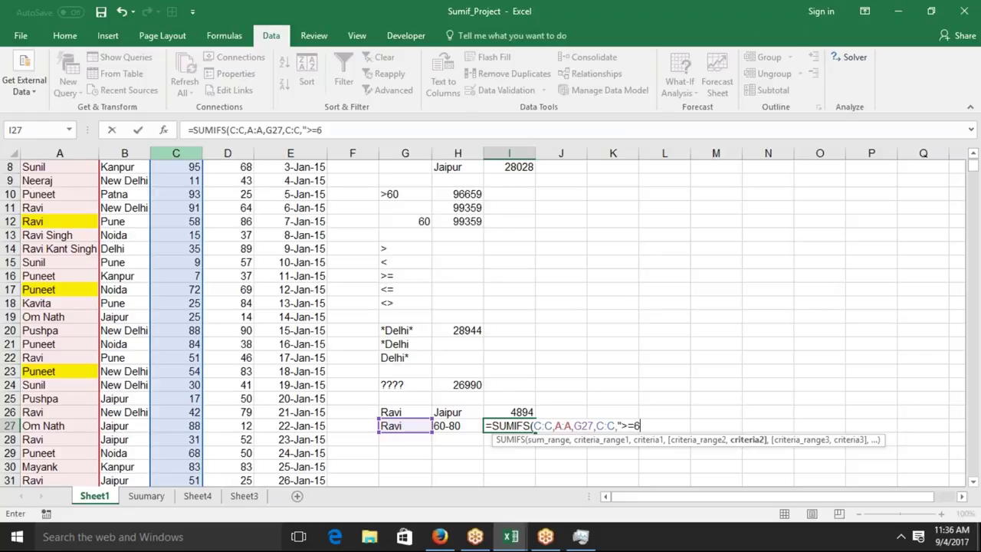
pyautogui.write('0')
pyautogui.write('"')
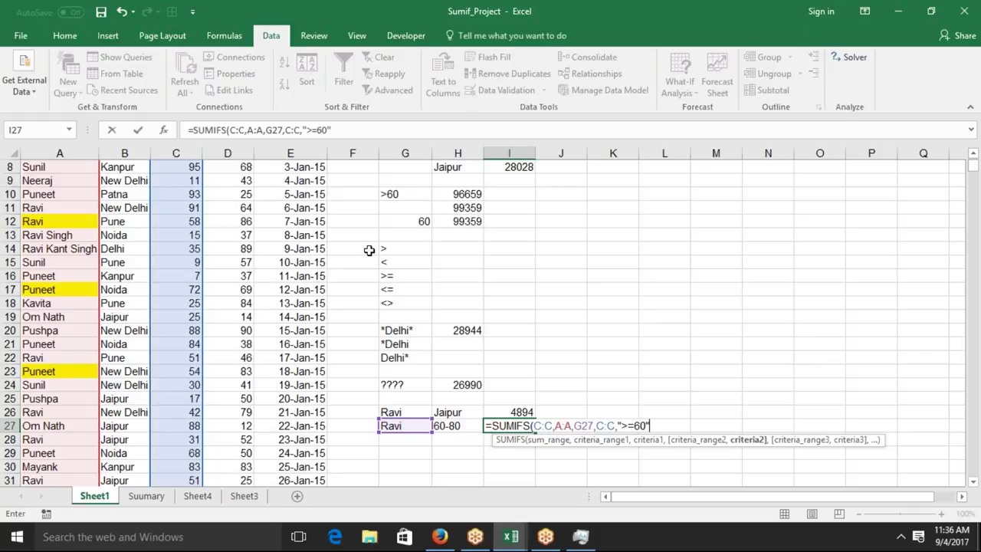
pyautogui.write(',')
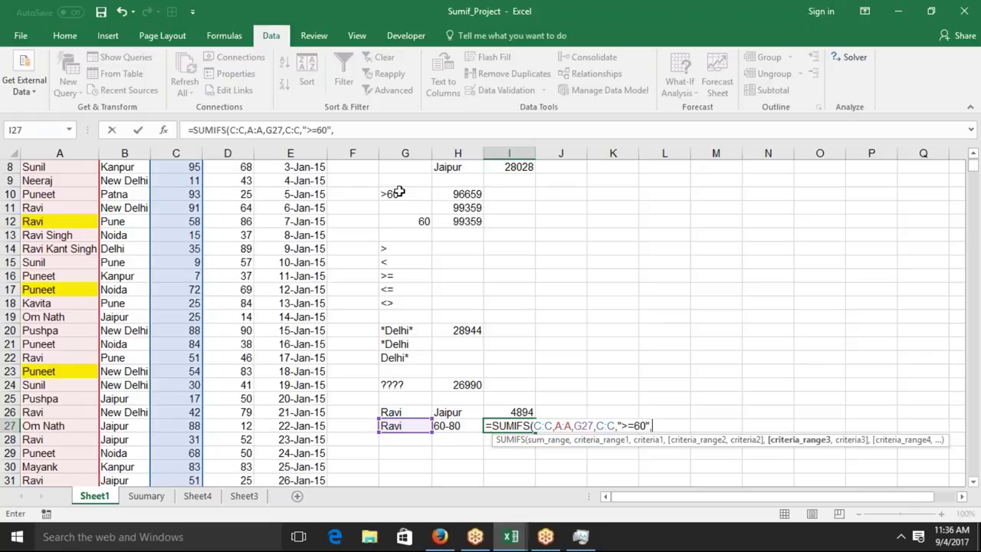
pyautogui.click(184, 153)
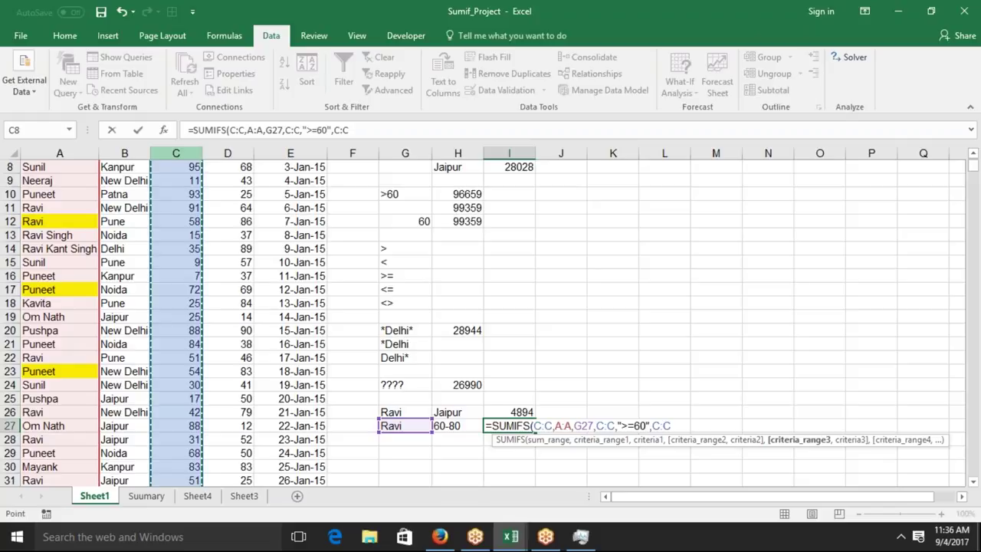
pyautogui.press('BackSpace')
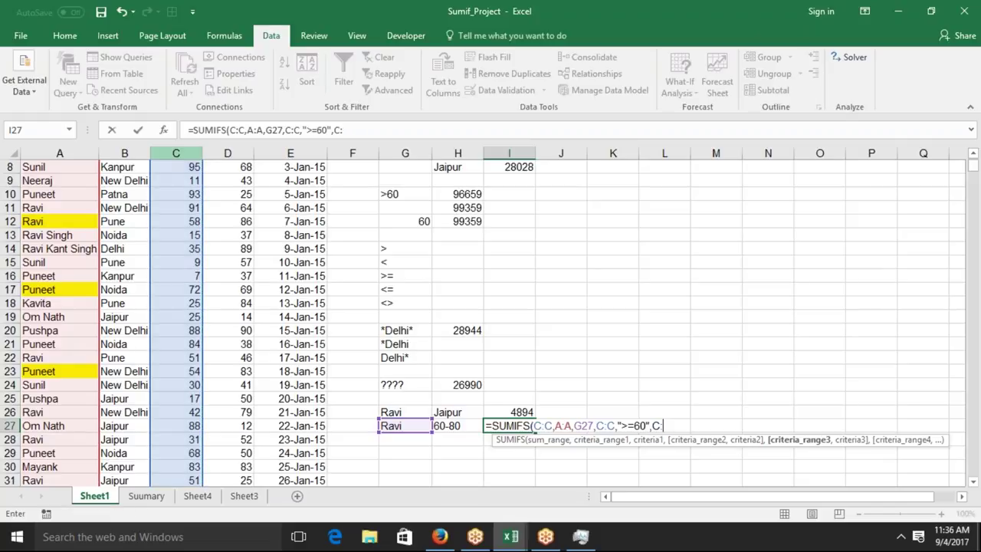
pyautogui.write('c,')
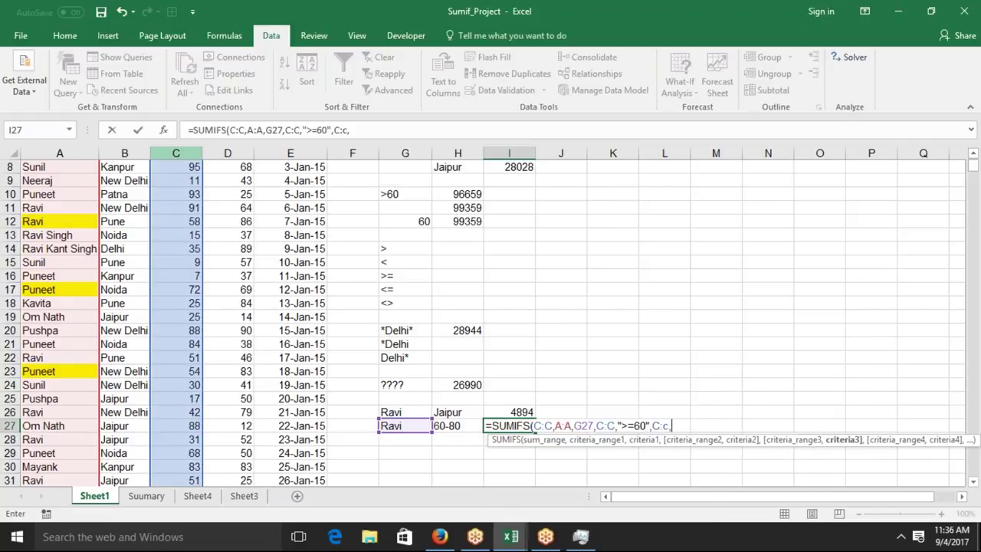
pyautogui.write('"<=')
pyautogui.write('60')
pyautogui.press('BackSpace')
pyautogui.press('BackSpace')
pyautogui.write('80')
pyautogui.press('Return')
pyautogui.click(508, 426)
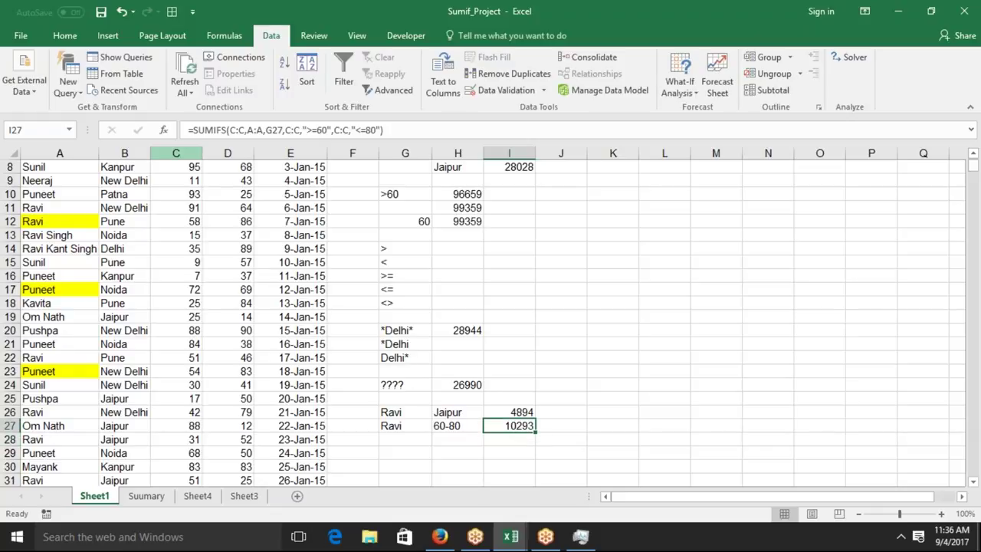
# Enter the start date 1-Jan-2015 in G29.
pyautogui.click(295, 330)
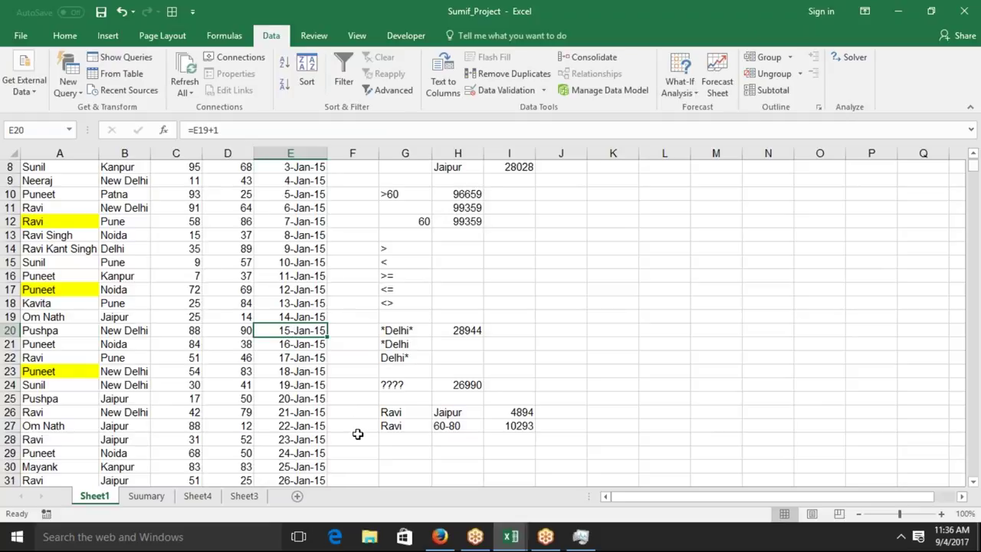
pyautogui.click(387, 451)
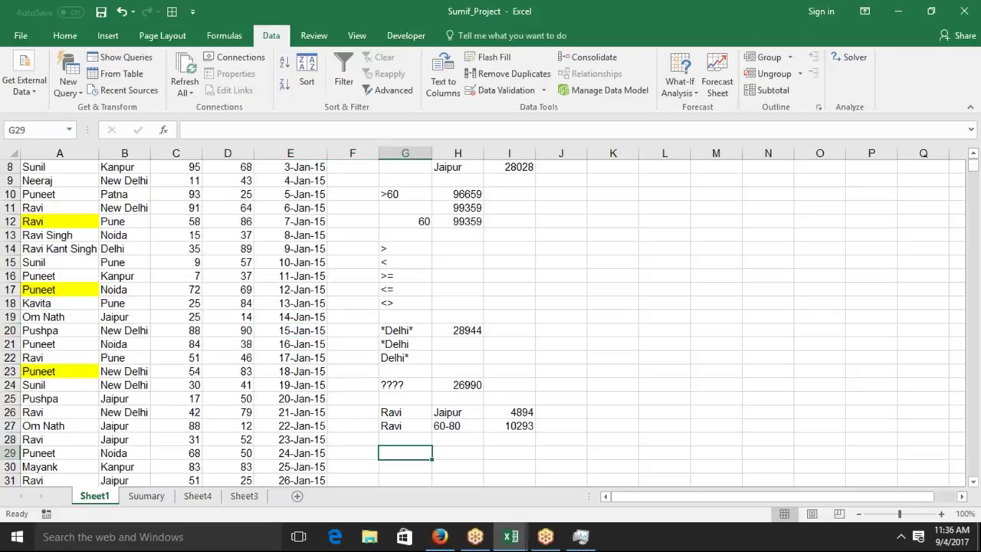
pyautogui.write('Jan')
pyautogui.press('BackSpace')
pyautogui.press('BackSpace')
pyautogui.press('BackSpace')
pyautogui.write('1-')
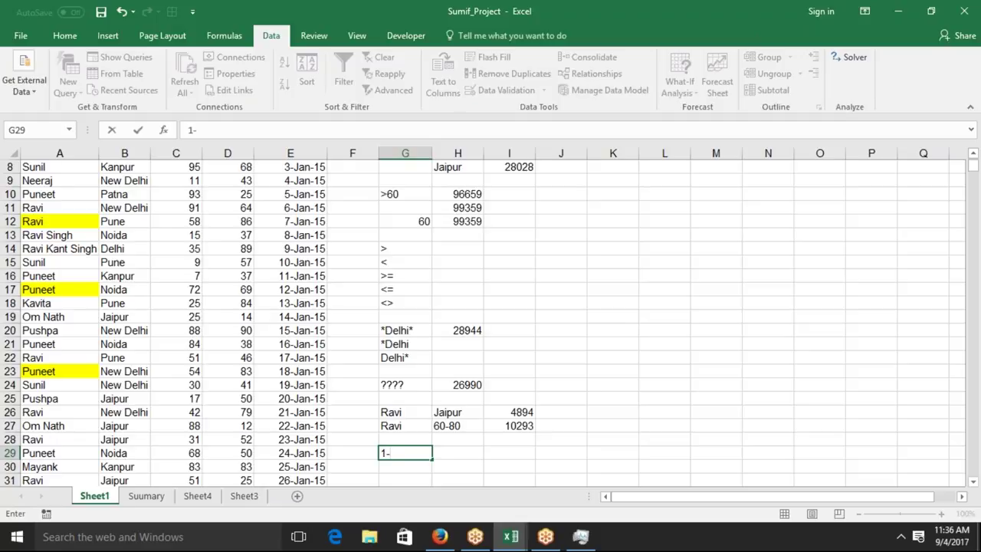
pyautogui.write('jan-201')
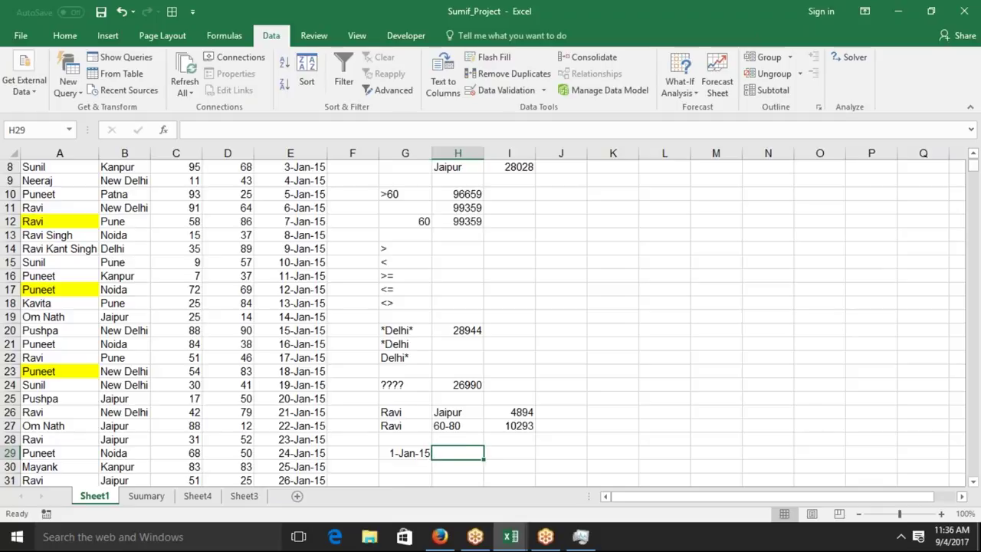
# In H29 enter =EOMONTH(G29,0) formatted as a date, showing 31-Jan-15.
pyautogui.write('=eo')
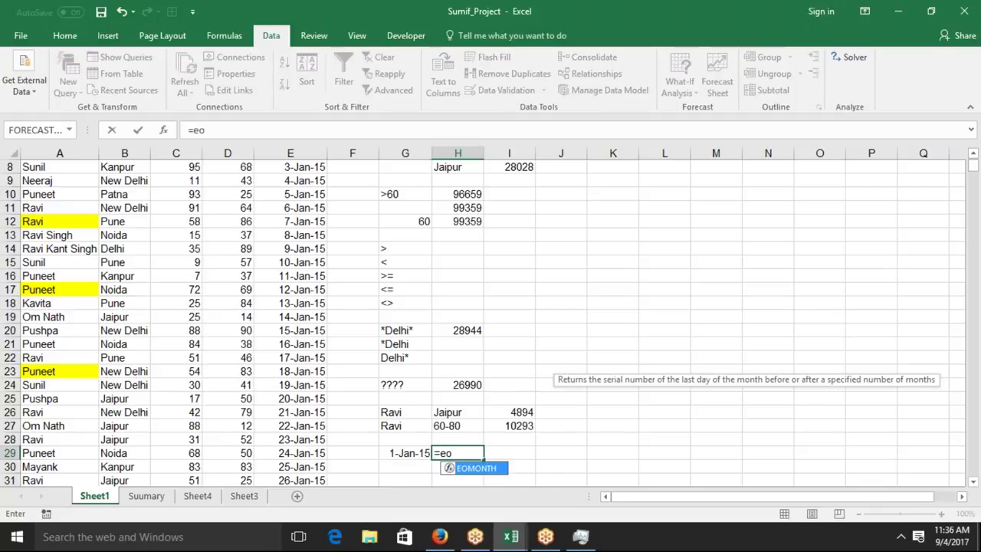
pyautogui.press('Tab')
pyautogui.press('Left')
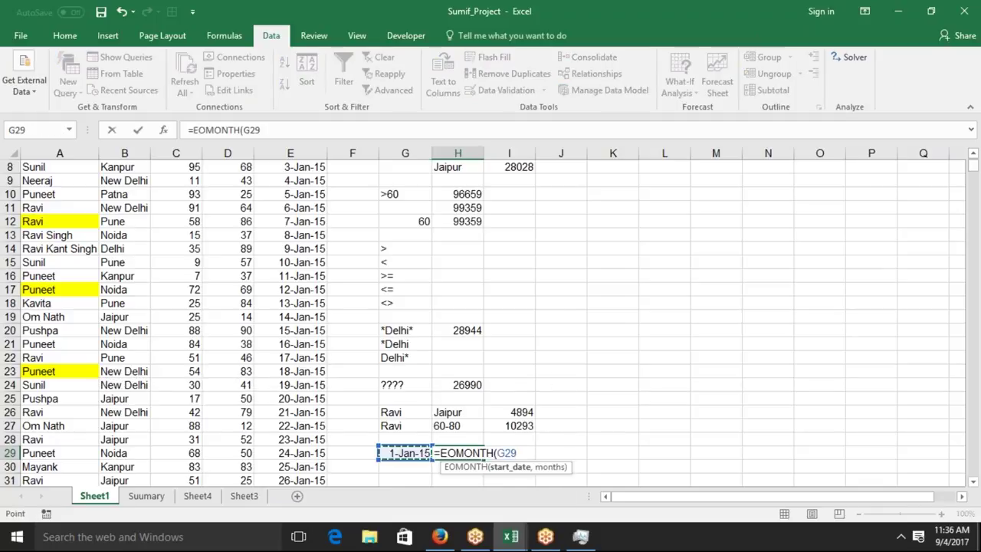
pyautogui.write(',0')
pyautogui.hotkey('ctrl', 'Return')
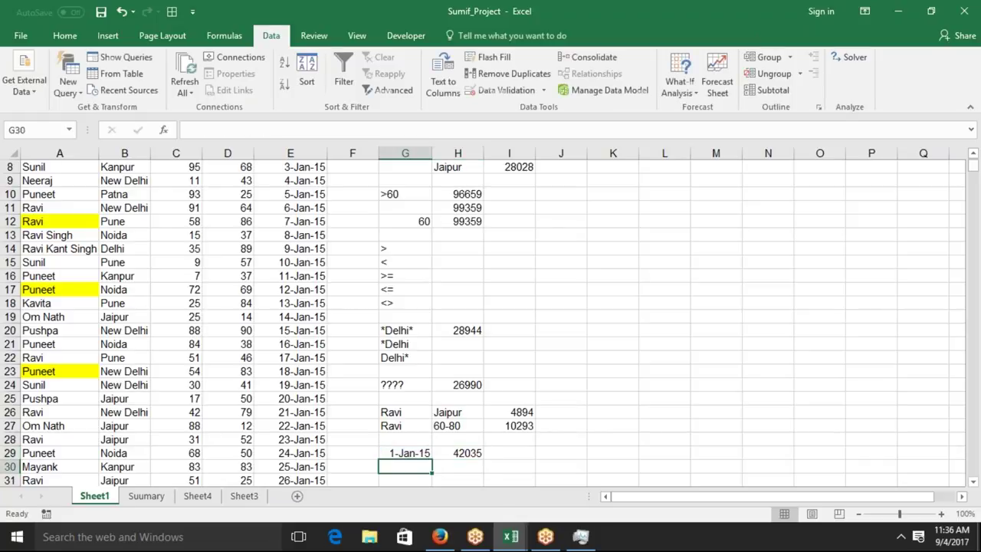
pyautogui.hotkey('ctrl', 'shift', '3')
pyautogui.click(509, 453)
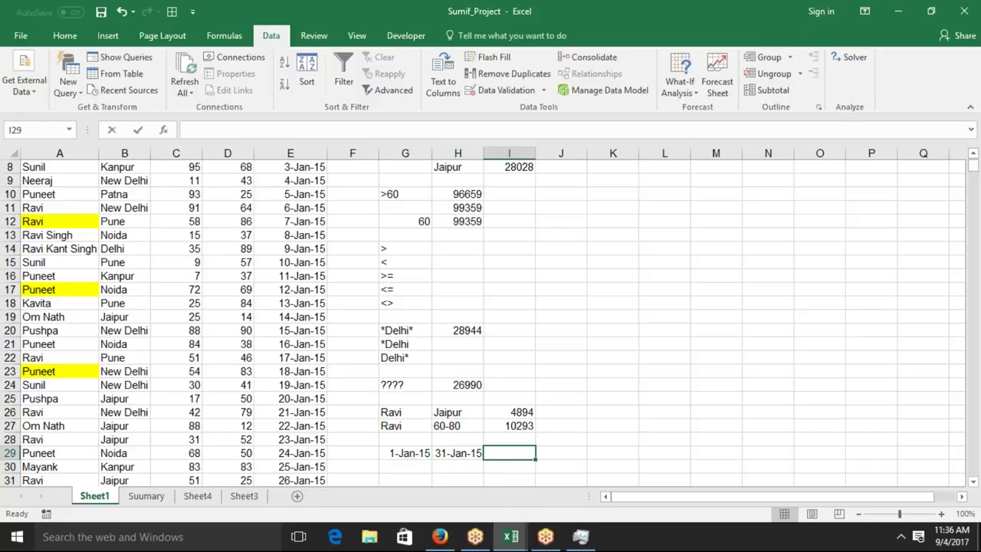
# Build a formula in I29 totalling column C between the G29 and H29 dates in column E.
pyautogui.write('=su')
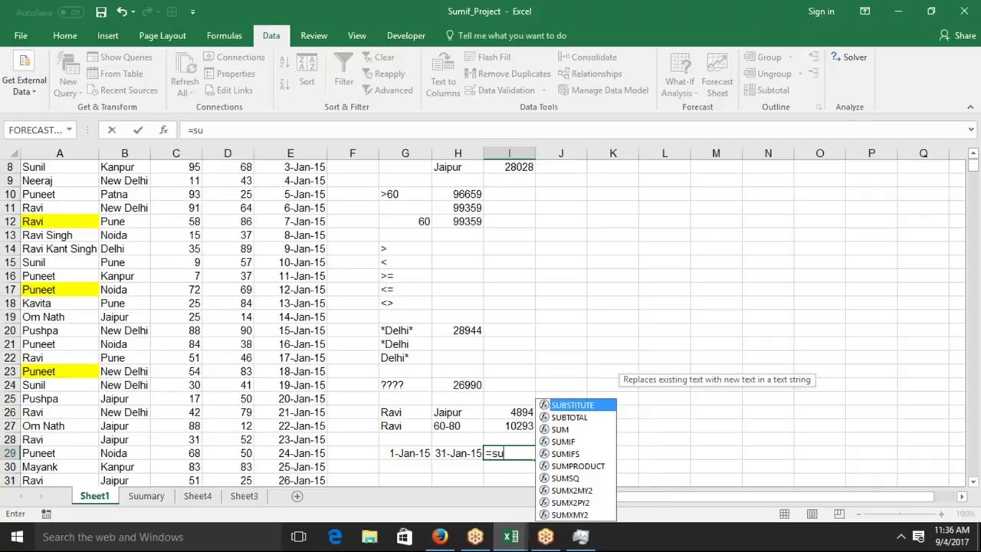
pyautogui.press('Down')
pyautogui.press('Down')
pyautogui.press('Down')
pyautogui.press('Tab')
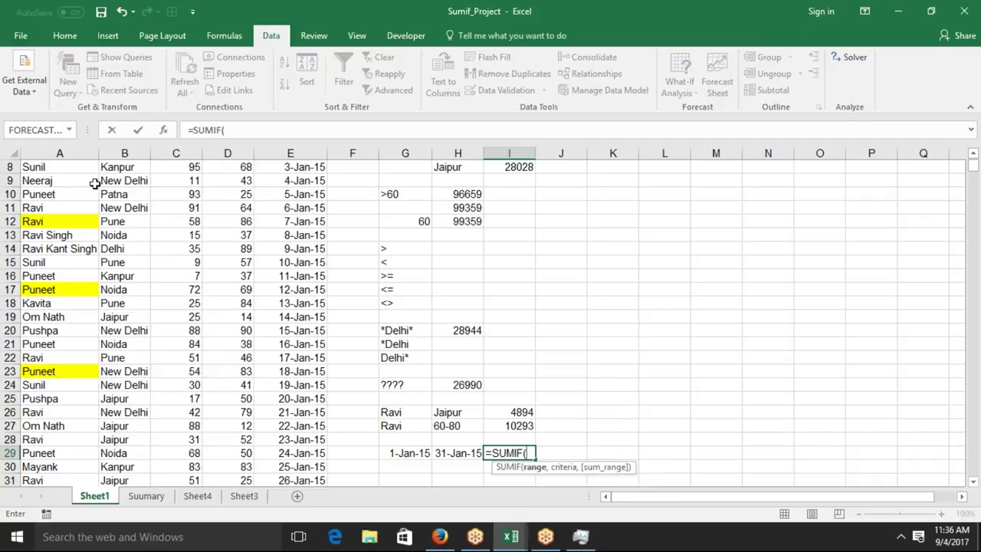
pyautogui.click(115, 154)
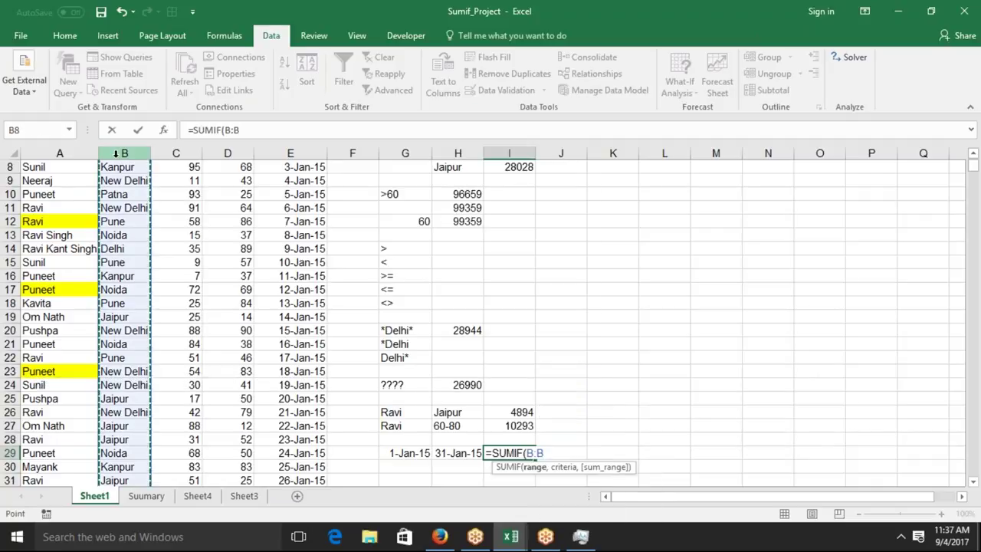
pyautogui.click(177, 154)
pyautogui.write(',')
pyautogui.click(287, 153)
pyautogui.write(',">="&')
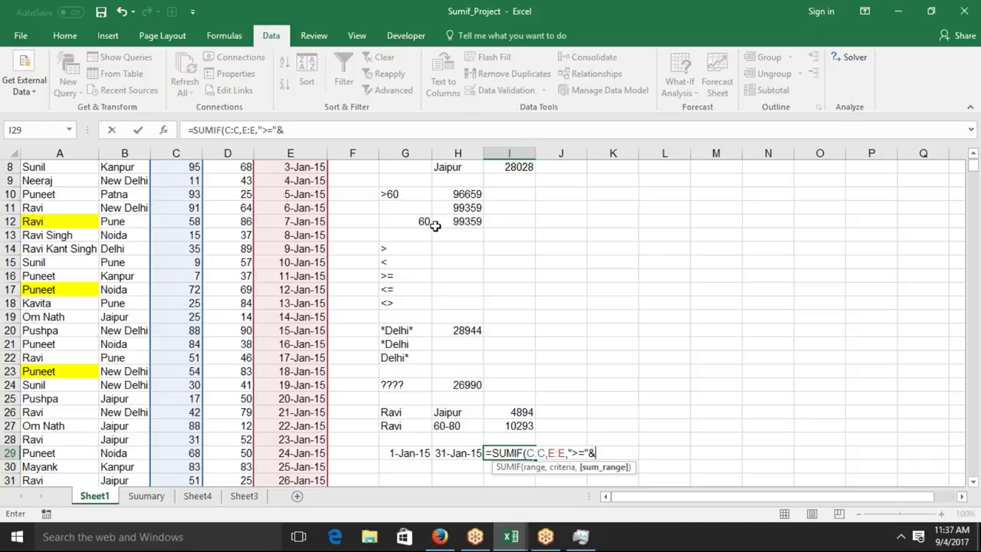
pyautogui.click(411, 455)
pyautogui.write(',')
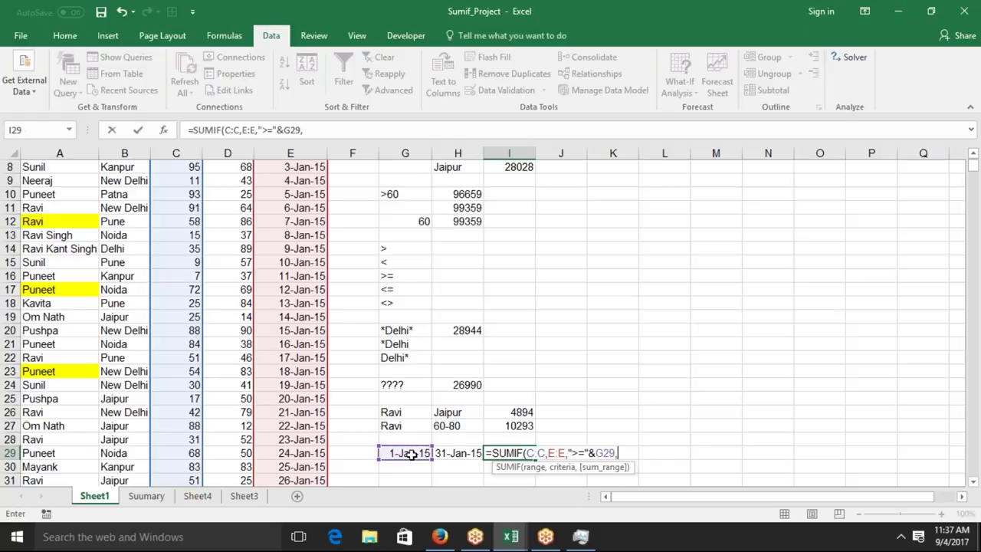
pyautogui.click(290, 153)
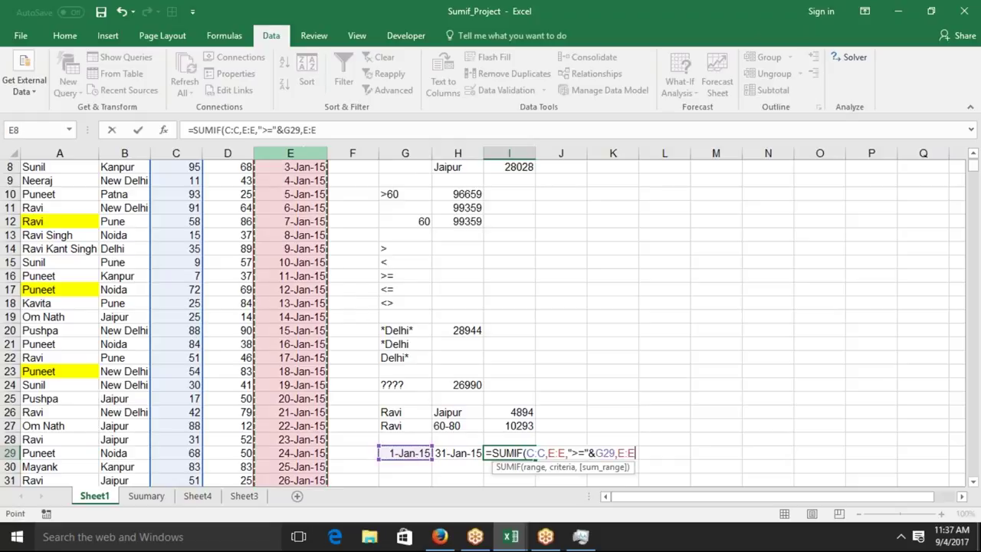
pyautogui.write(',"<="&')
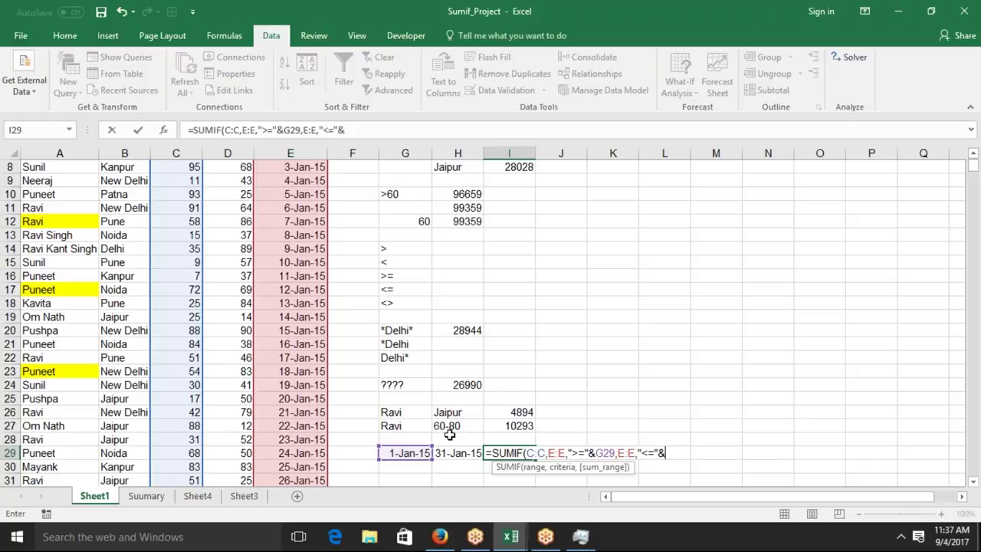
pyautogui.click(455, 452)
pyautogui.press('Return')
pyautogui.press('Return')
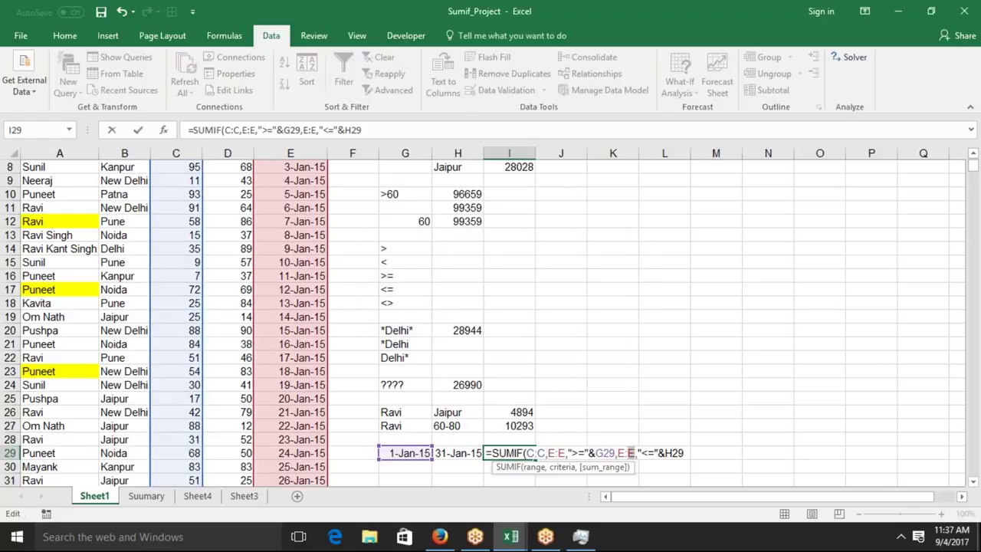
# Correct SUMIF to SUMIFS so I29 returns 12401 for January 2015.
pyautogui.click(524, 453)
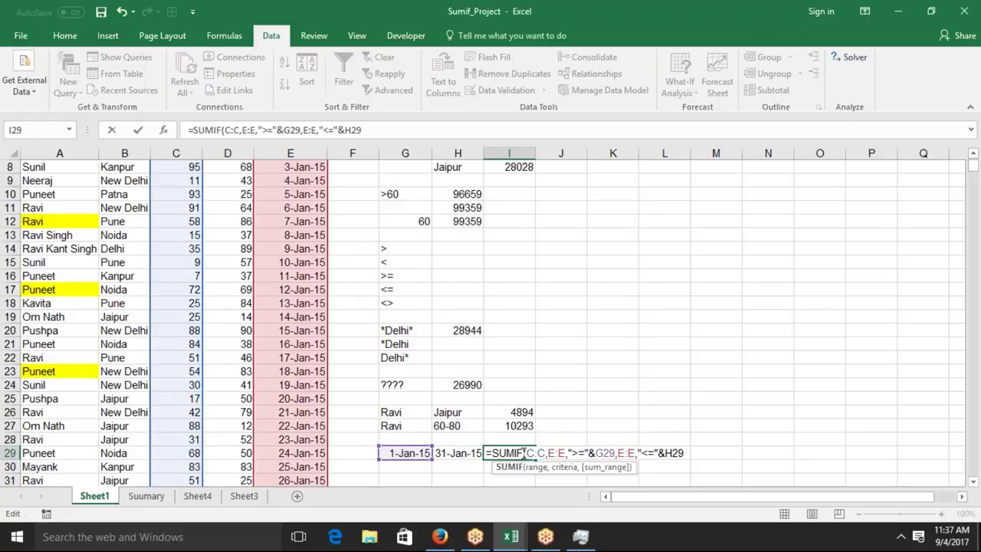
pyautogui.write('S')
pyautogui.press('Return')
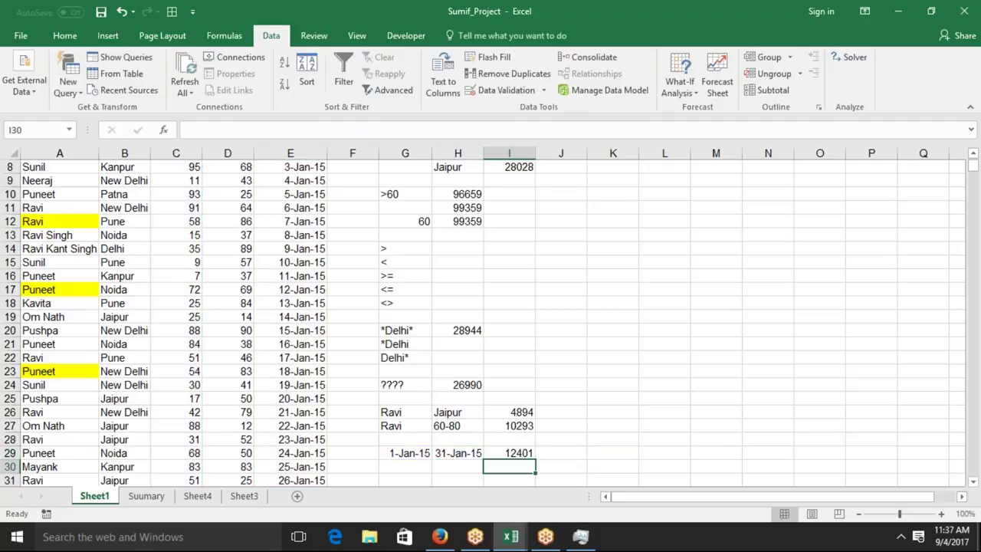
pyautogui.click(509, 453)
pyautogui.press('Up')
pyautogui.press('Up')
pyautogui.press('Up')
pyautogui.press('Up')
pyautogui.press('Up')
pyautogui.press('Up')
pyautogui.press('Up')
pyautogui.press('Up')
# In J2 enter =AVERAGEIF(B:B,H2,C:C), giving Pune's average Qty of 50.12148.
pyautogui.press('Right')
pyautogui.press('Down')
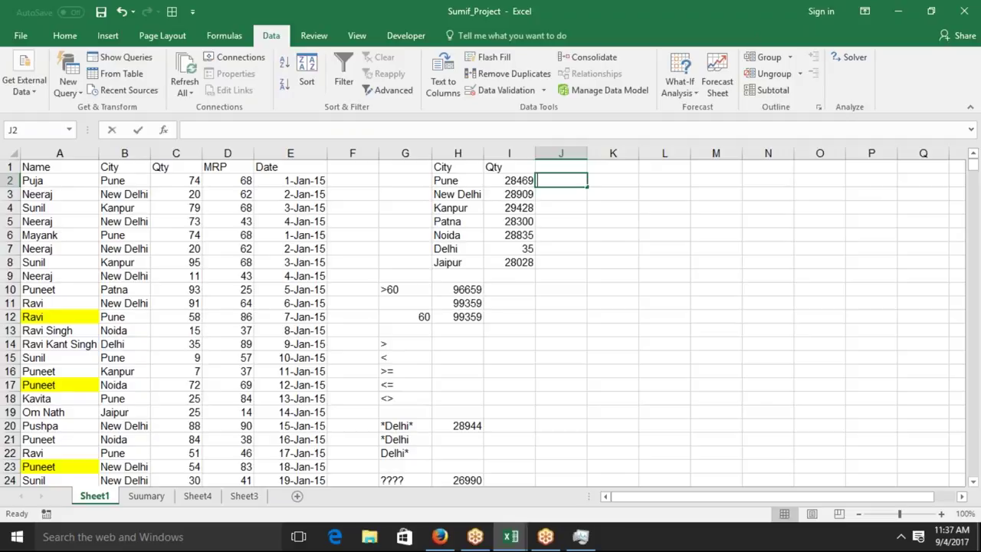
pyautogui.write('=av')
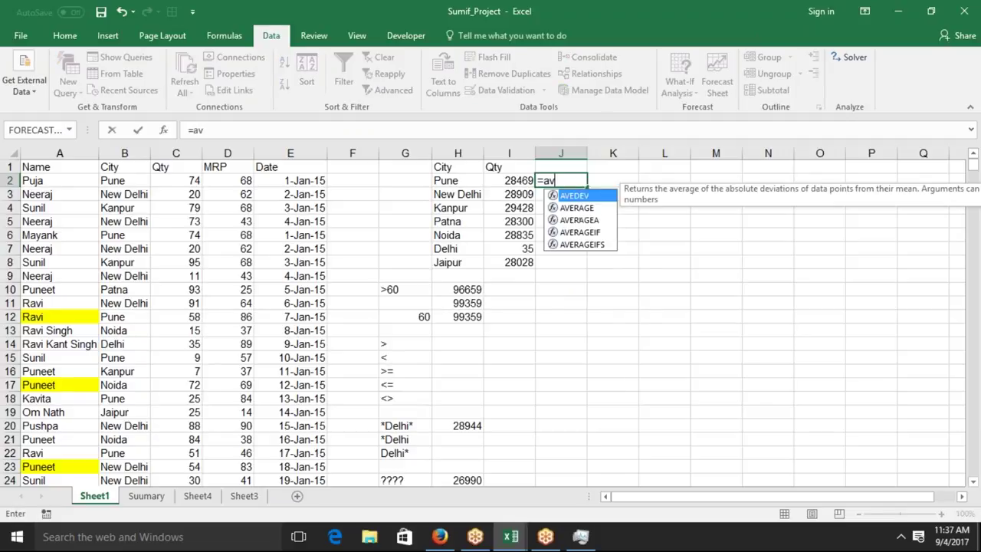
pyautogui.press('Down')
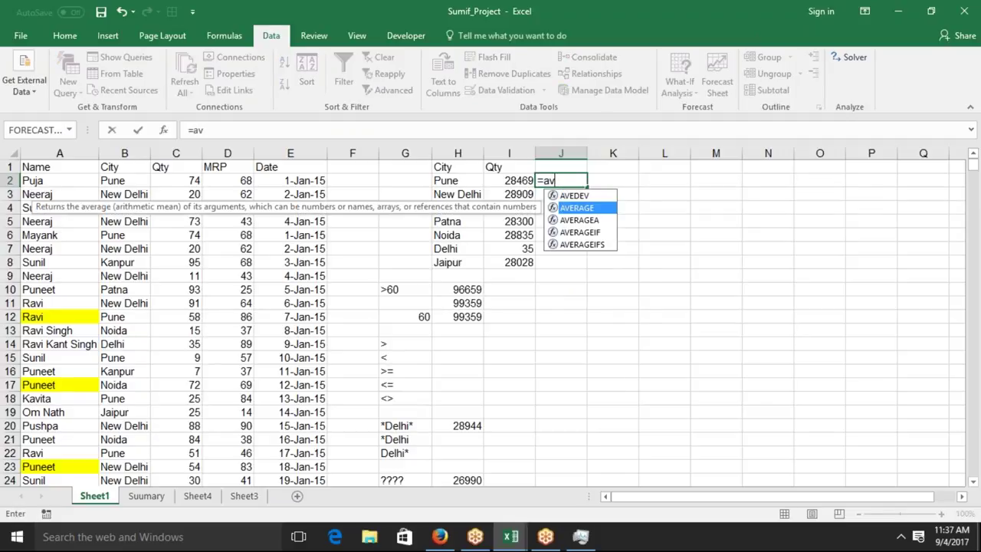
pyautogui.press('Down')
pyautogui.press('Down')
pyautogui.press('Tab')
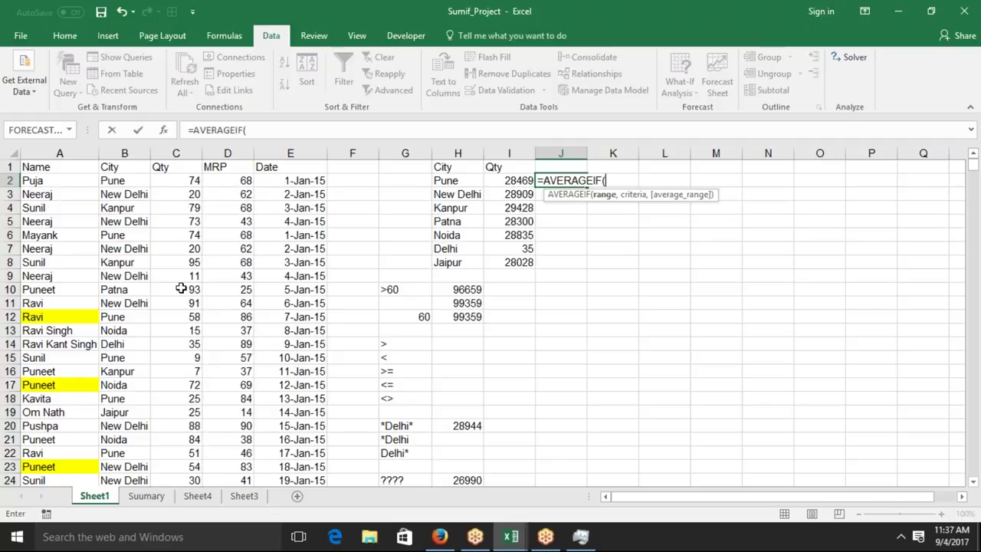
pyautogui.click(125, 153)
pyautogui.write(',')
pyautogui.click(446, 181)
pyautogui.write(',')
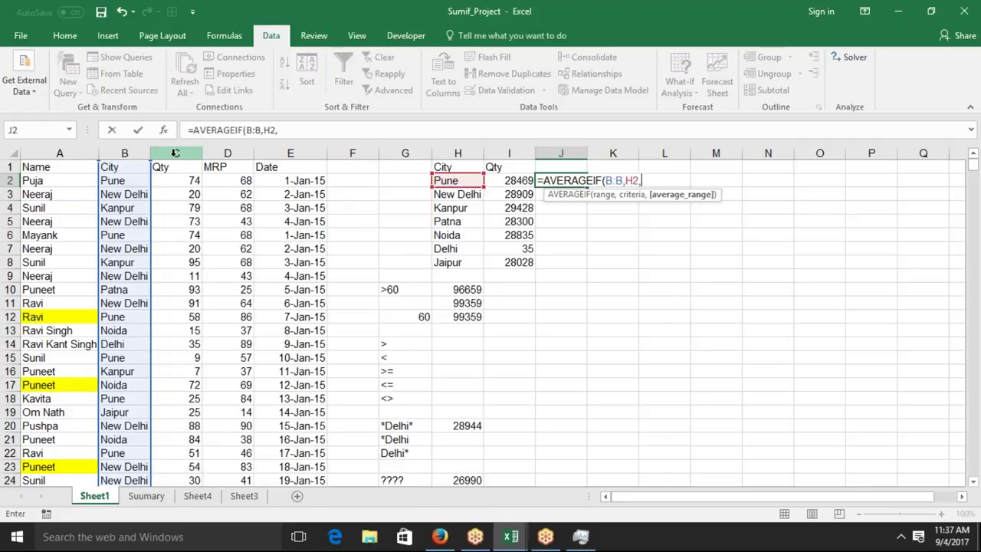
pyautogui.click(175, 154)
pyautogui.press('Return')
pyautogui.press('Up')
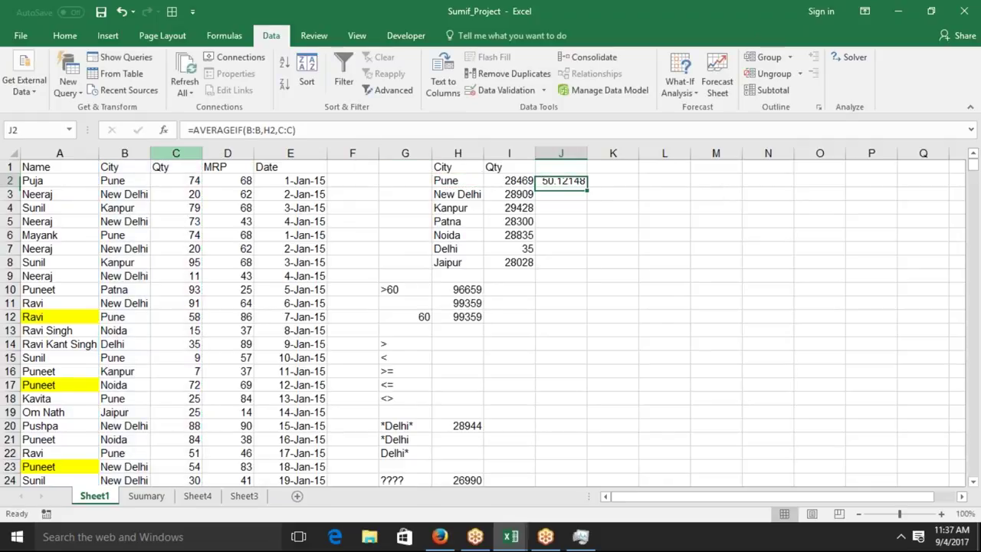
pyautogui.press('Down')
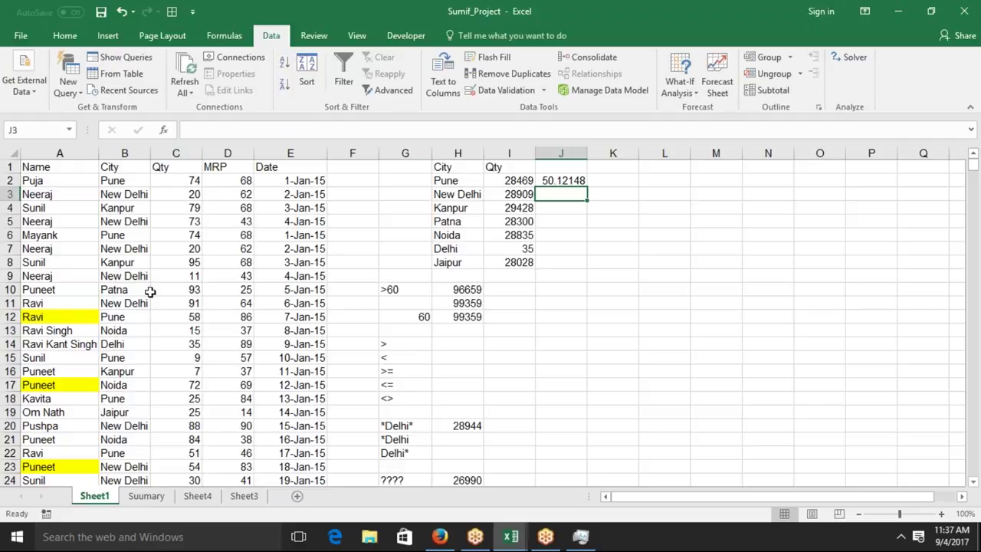
# Review the column G criteria examples and the Ravi–Jaipur total in row 26.
pyautogui.moveTo(386, 291); pyautogui.dragTo(438, 463)
pyautogui.press('Down')
pyautogui.press('Down')
pyautogui.press('Down')
pyautogui.press('Up')
pyautogui.press('Up')
pyautogui.press('Up')
pyautogui.press('Up')
pyautogui.press('Up')
pyautogui.press('Right')
pyautogui.press('Right')
pyautogui.press('Right')
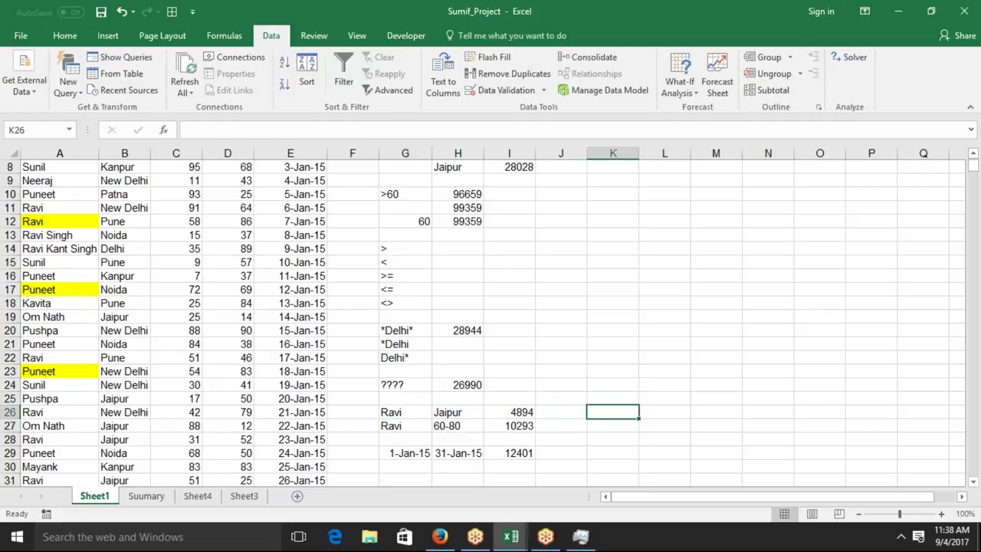
# Enter =AVERAGEIFS(C:C,A:A,G26,B:B,H26) in J26, giving 47.51456 for Ravi in Jaipur.
pyautogui.write('=av')
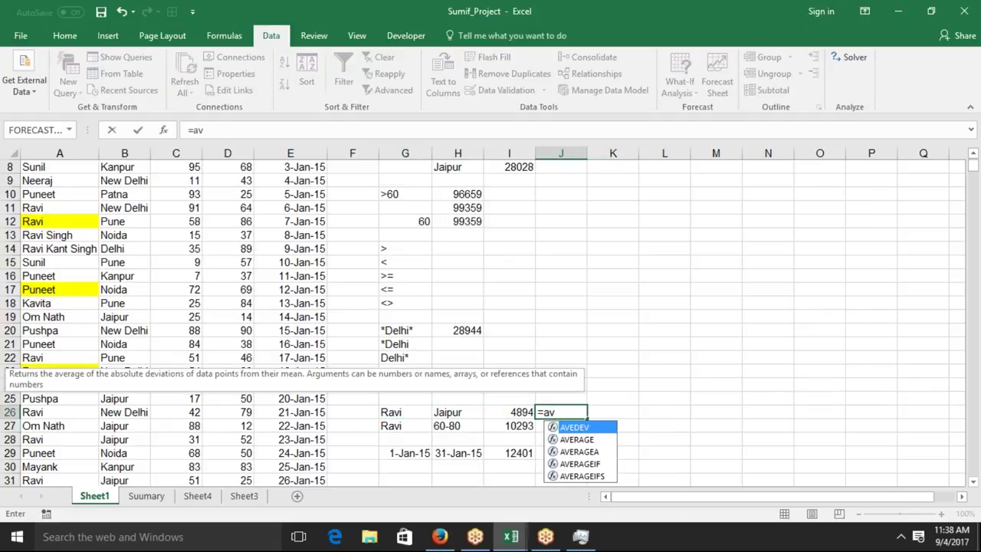
pyautogui.press('Down')
pyautogui.press('Down')
pyautogui.press('Down')
pyautogui.press('Down')
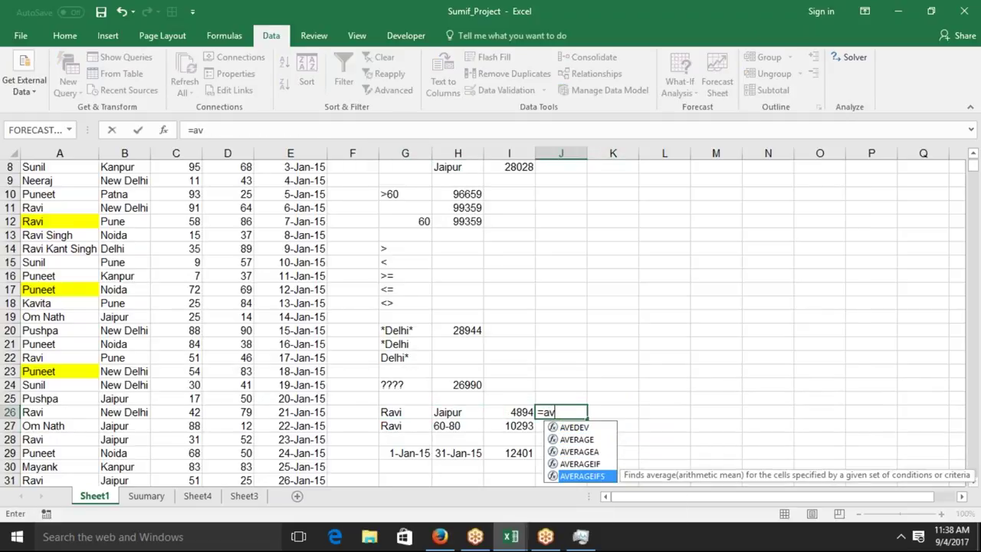
pyautogui.press('Tab')
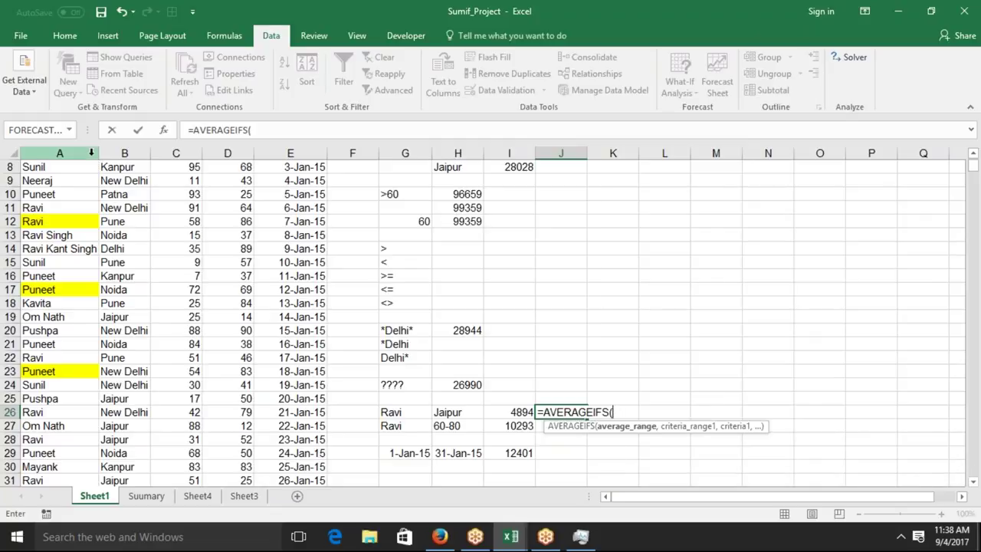
pyautogui.click(174, 153)
pyautogui.write(',')
pyautogui.click(60, 153)
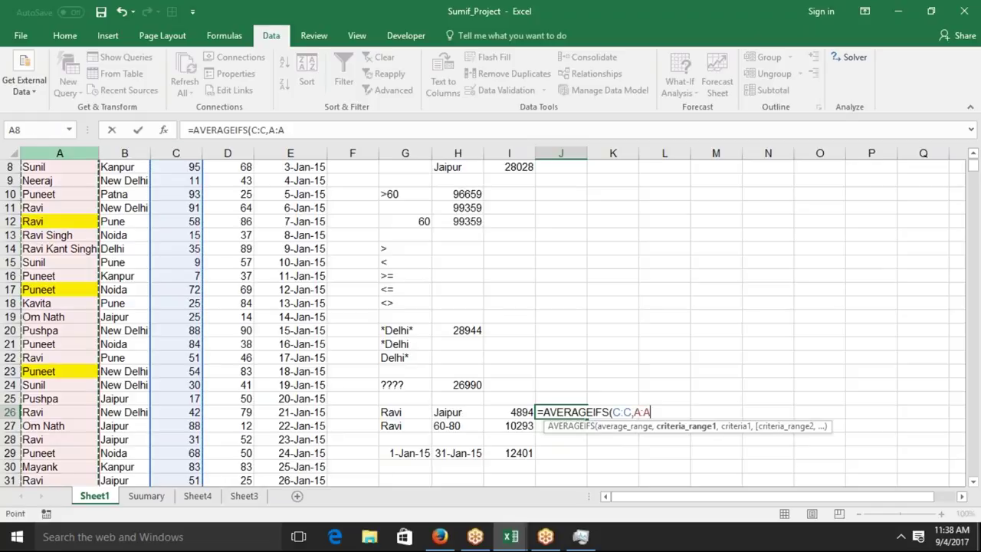
pyautogui.write(',')
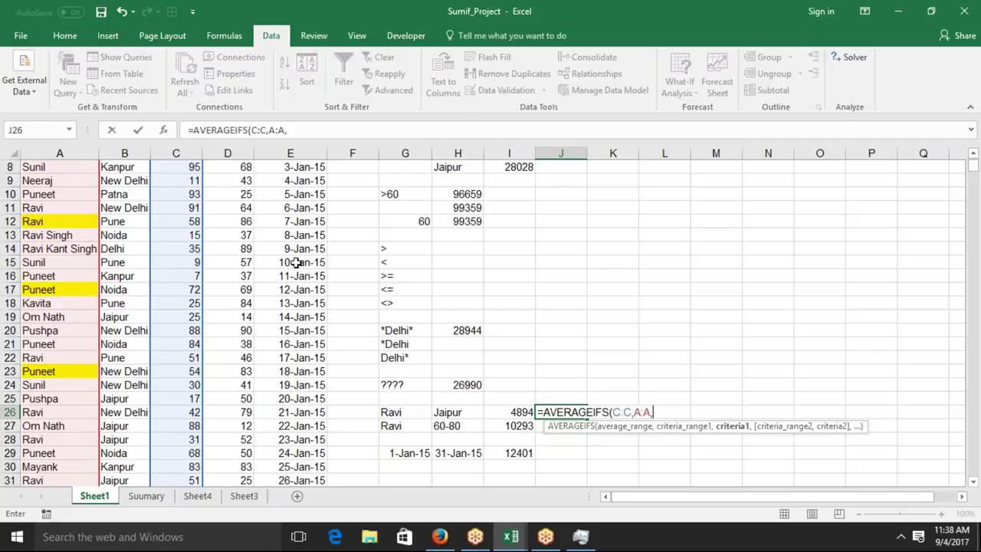
pyautogui.click(406, 411)
pyautogui.write(',')
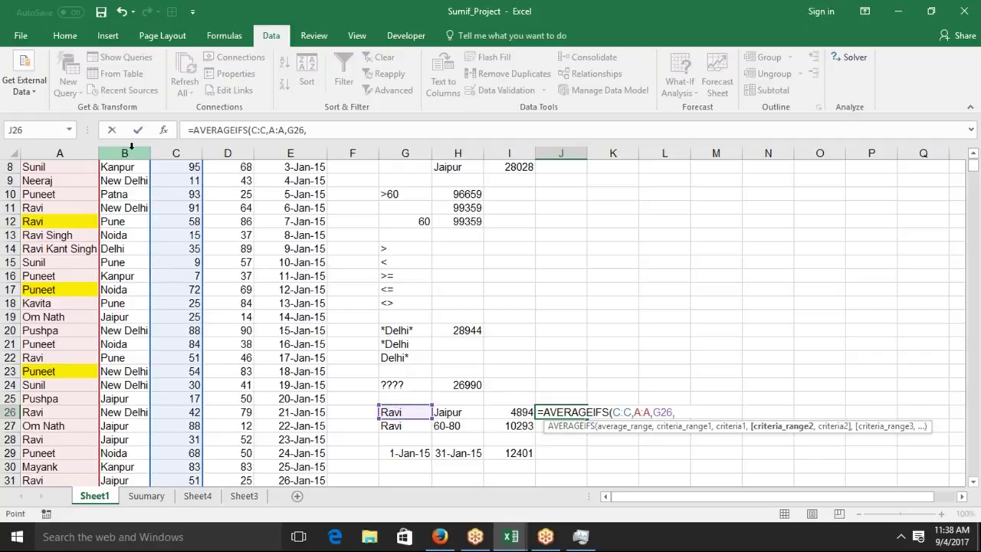
pyautogui.click(132, 147)
pyautogui.write(',')
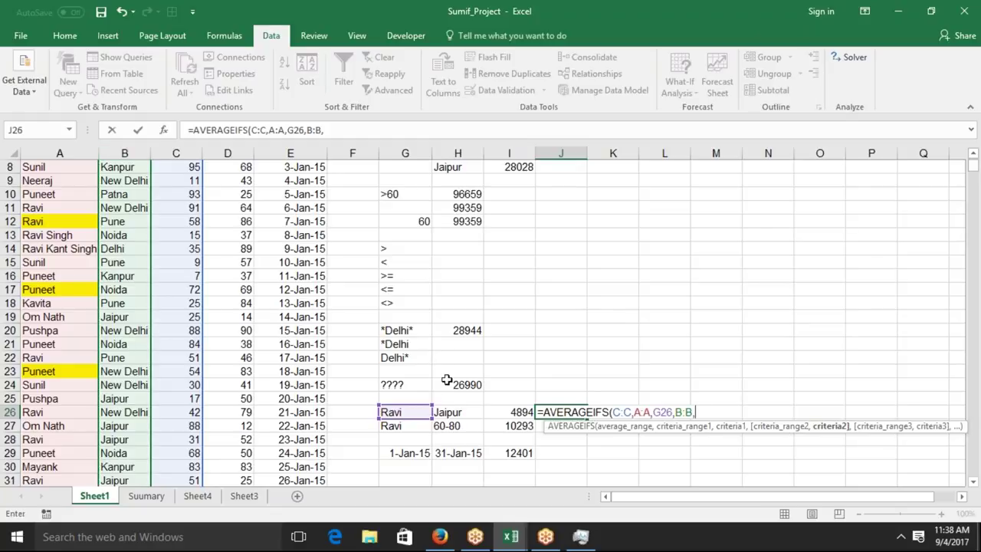
pyautogui.click(452, 411)
pyautogui.press('Return')
# Return to the top of the sheet, ending on the Pune row near K2.
pyautogui.press('Up')
pyautogui.click(560, 226)
pyautogui.press('Up')
pyautogui.press('Up')
pyautogui.press('Up')
pyautogui.press('Down')
pyautogui.press('Down')
pyautogui.press('Up')
# Enter =COUNTIF(B:B,H2) in K2 to count 568 Pune rows, then highlight column G's criteria examples.
pyautogui.press('Right')
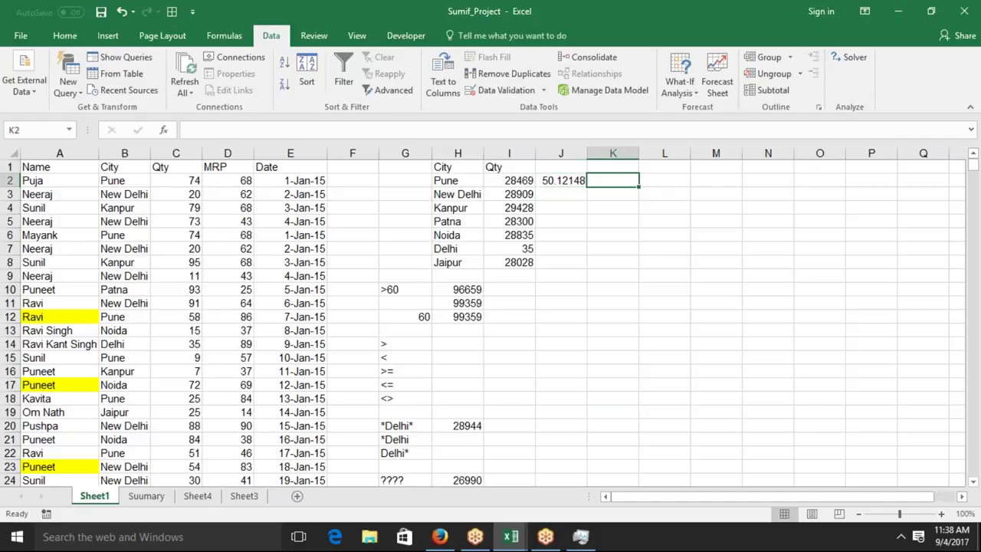
pyautogui.write('=cou')
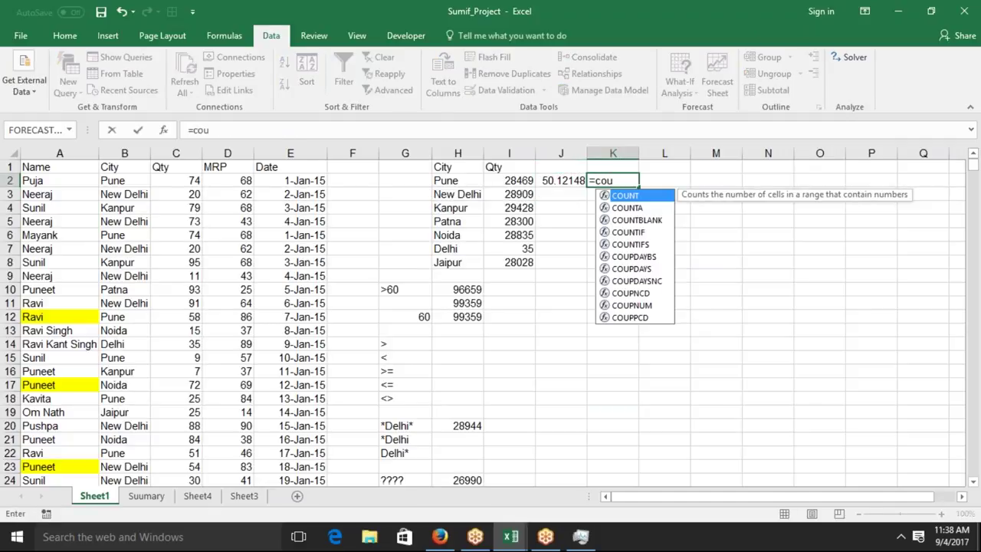
pyautogui.press('Down')
pyautogui.press('Down')
pyautogui.press('Down')
pyautogui.press('Tab')
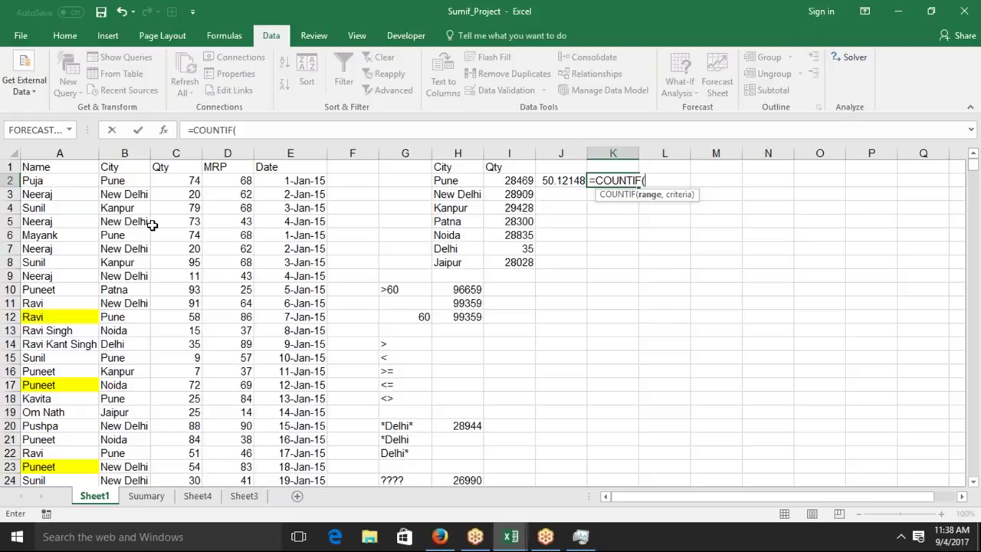
pyautogui.click(119, 153)
pyautogui.write(',')
pyautogui.click(463, 178)
pyautogui.hotkey('ctrl', 'Return')
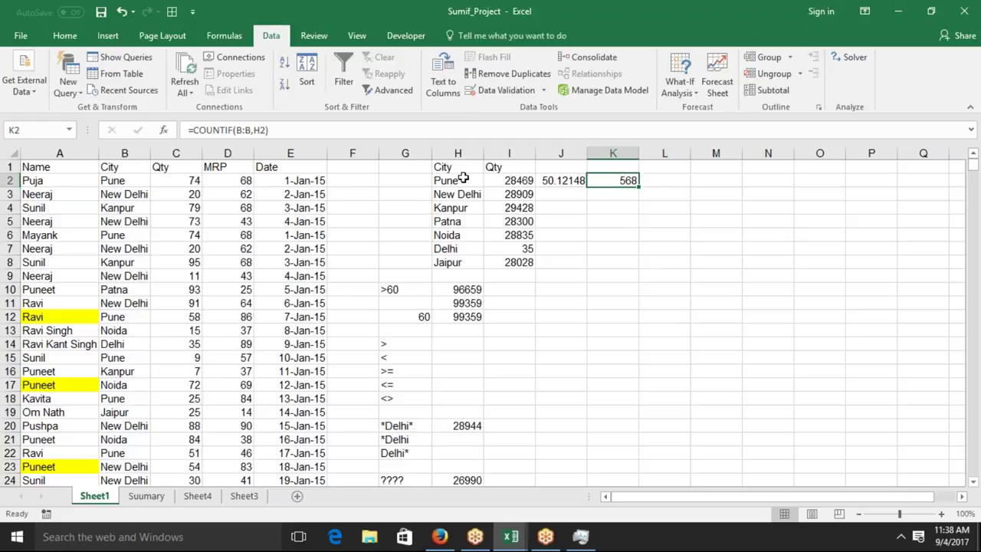
pyautogui.moveTo(413, 291)
pyautogui.mouseDown()
pyautogui.moveTo(406, 467)
pyautogui.moveTo(407, 443)
pyautogui.mouseUp()
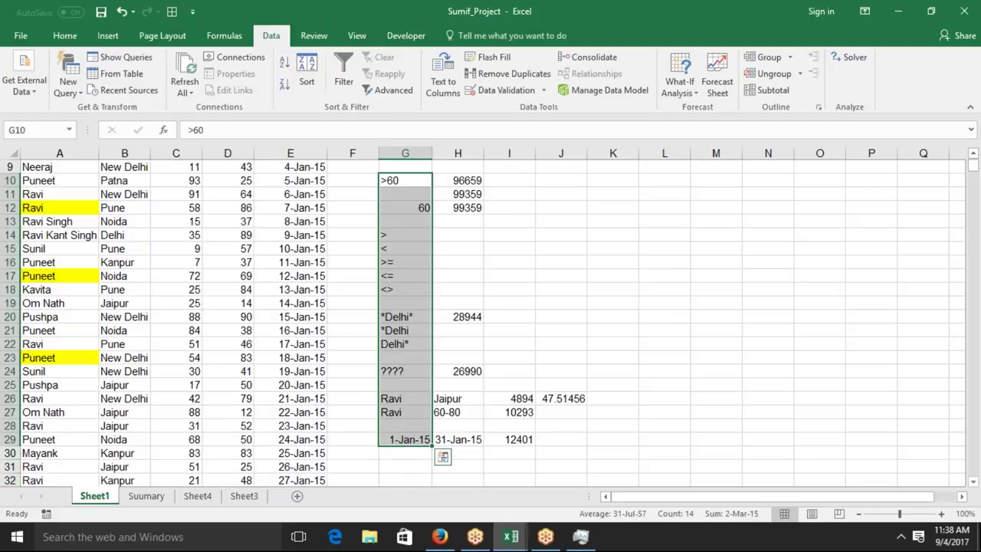
# Start a COUNTIFS formula in K26 after discarding a mistaken first attempt.
pyautogui.click(625, 399)
pyautogui.write('=cou')
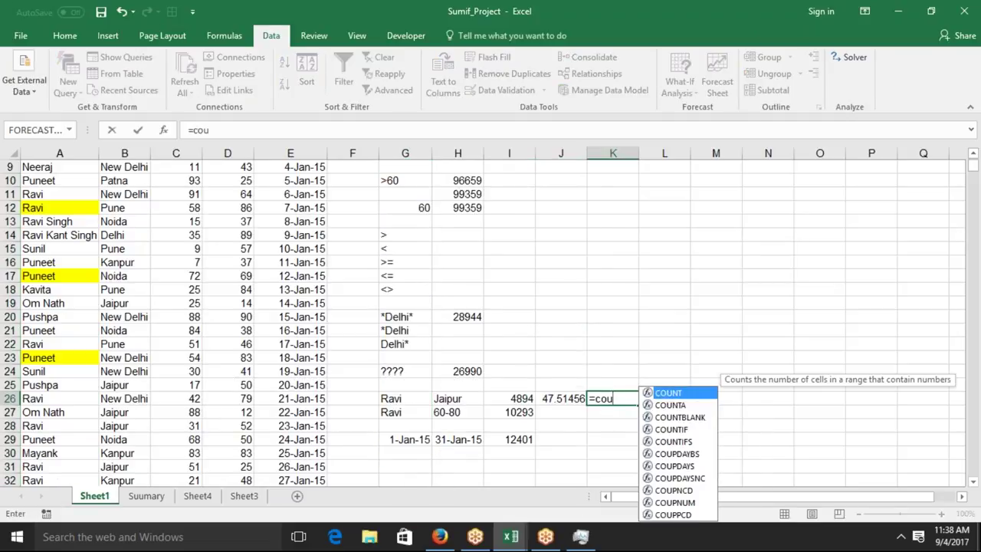
pyautogui.hotkey('ctrl', 'Return')
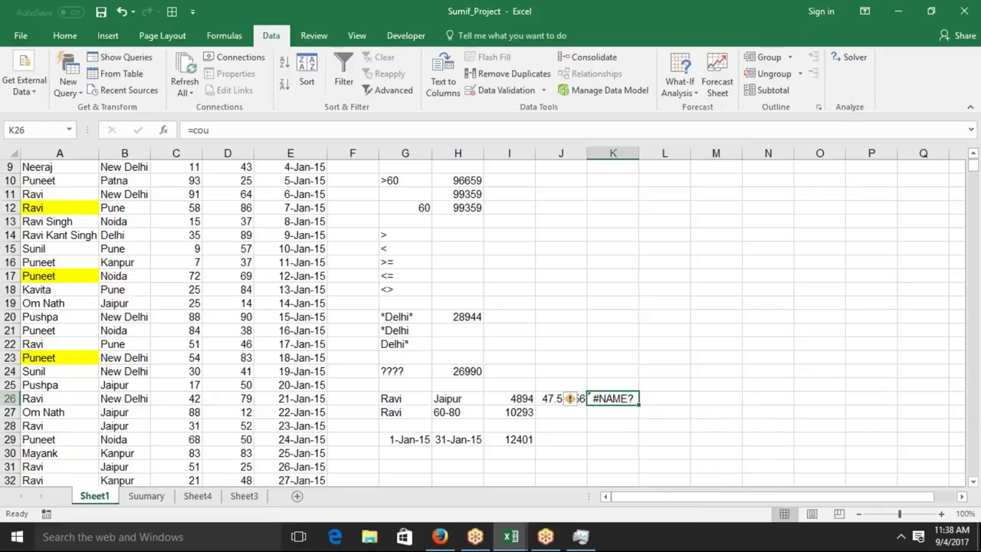
pyautogui.write('=x')
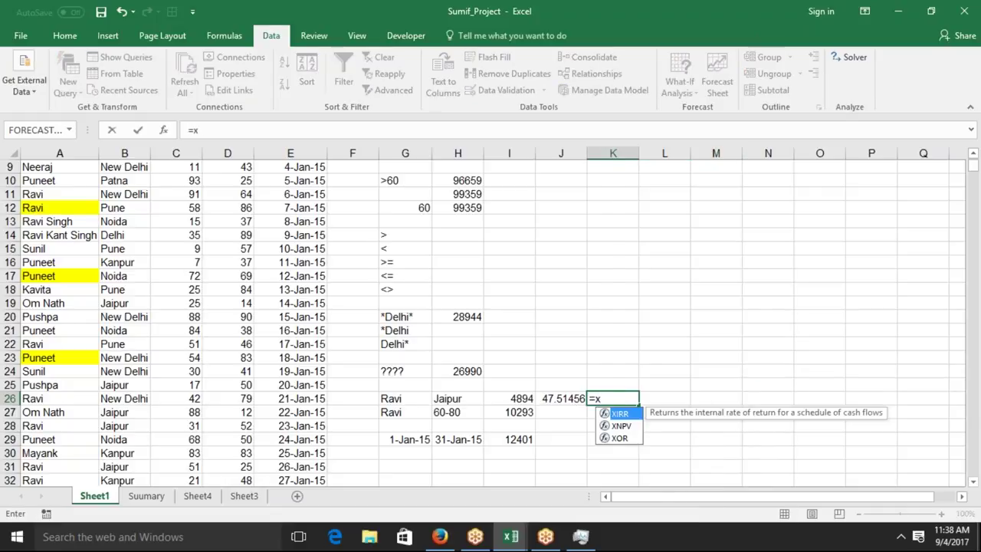
pyautogui.press('BackSpace')
pyautogui.write('cou')
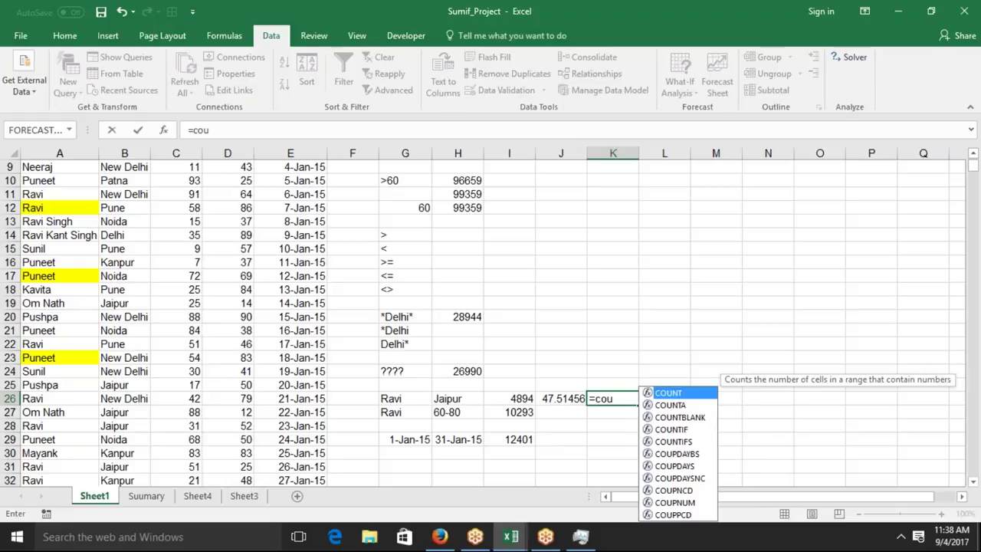
pyautogui.press('Down')
pyautogui.press('Down')
pyautogui.press('Down')
pyautogui.press('Down')
pyautogui.press('Tab')
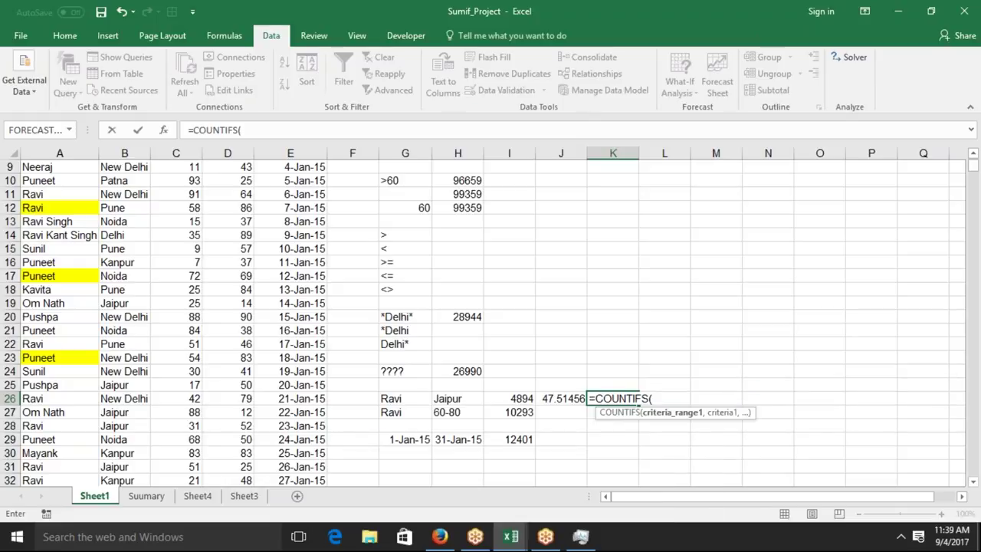
# Complete =COUNTIFS(A:A,G26,B:B,H26) in K26, counting 103 rows for Ravi in Jaipur.
pyautogui.click(76, 153)
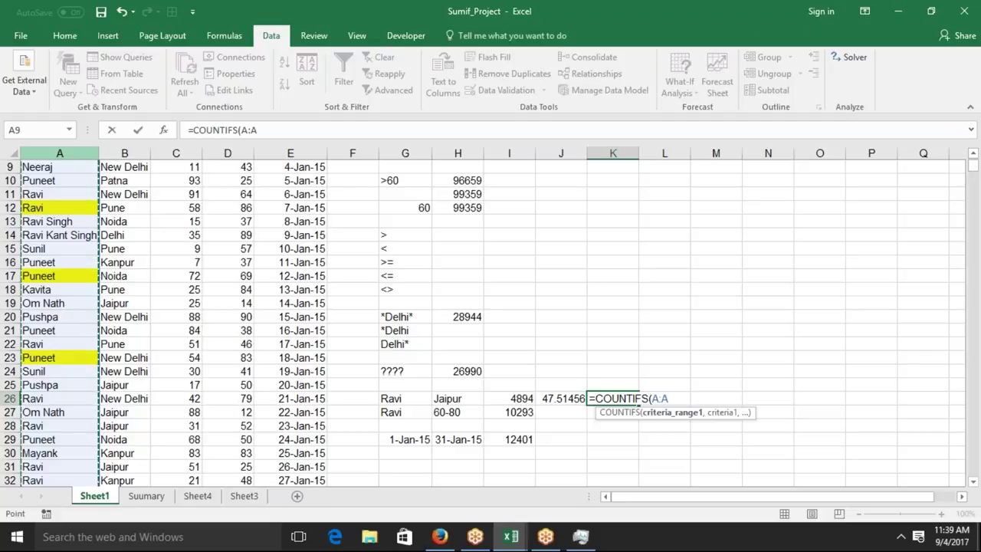
pyautogui.write(',')
pyautogui.click(379, 396)
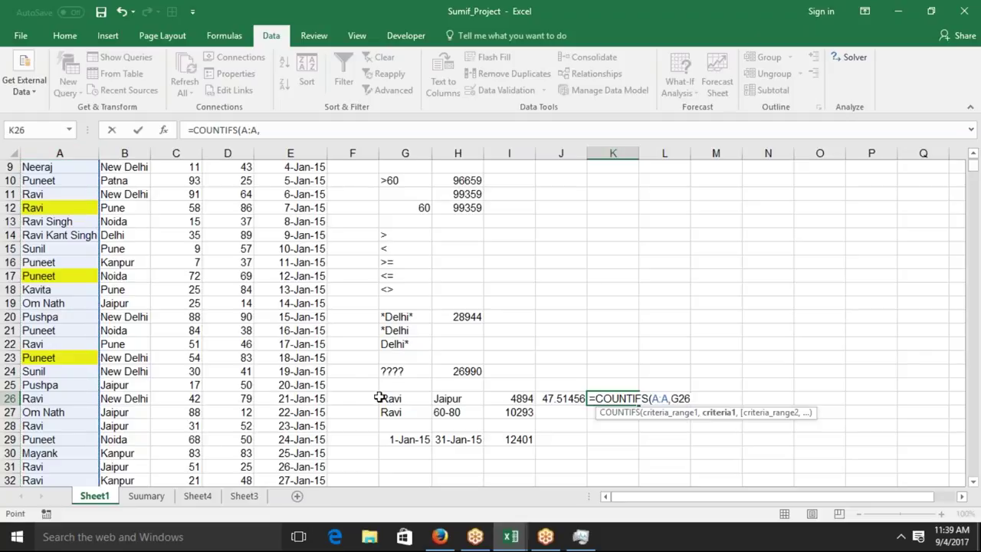
pyautogui.write(',')
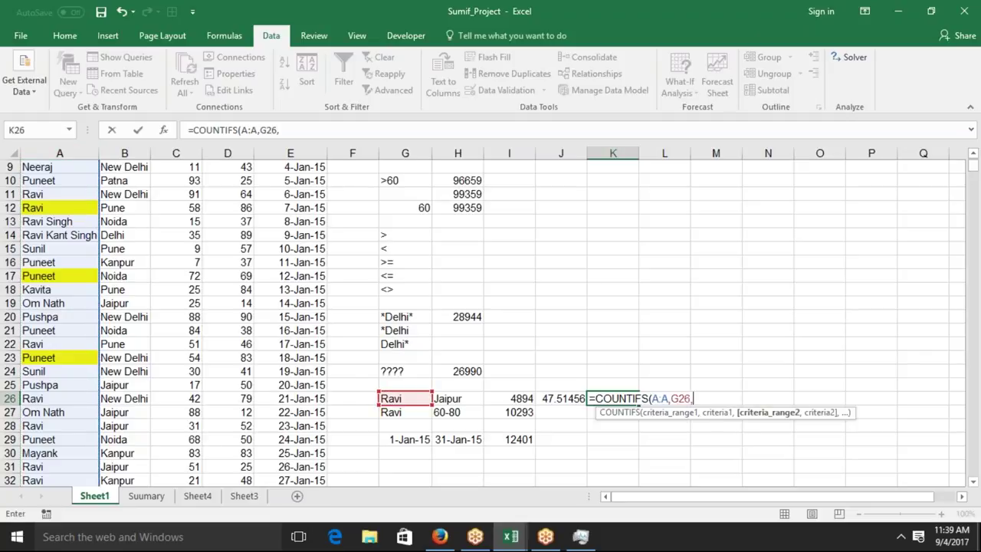
pyautogui.click(126, 153)
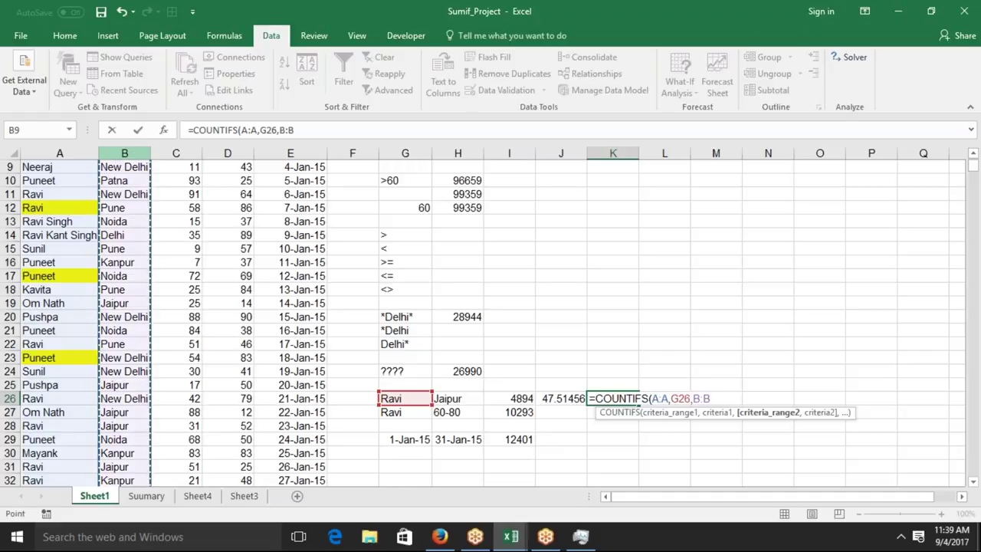
pyautogui.write(',')
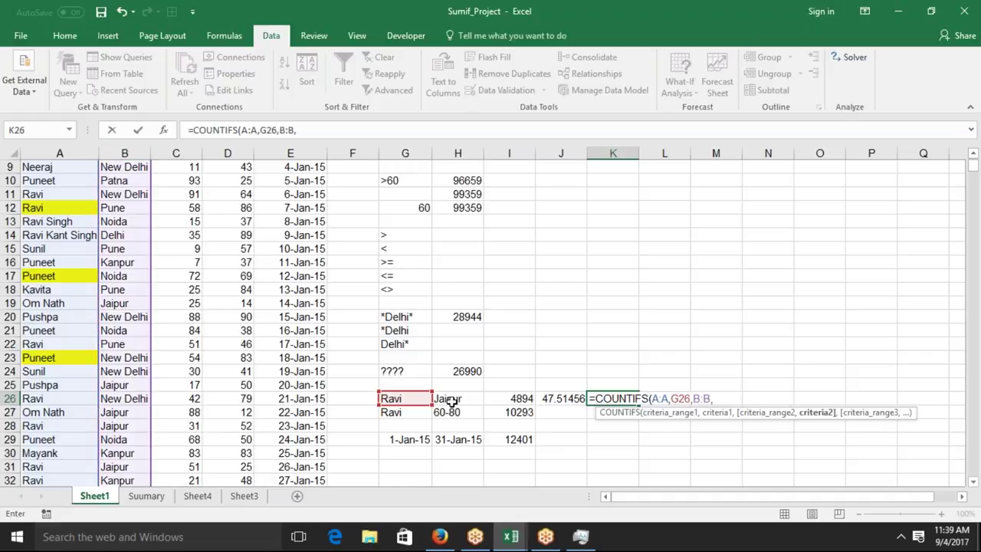
pyautogui.click(452, 399)
pyautogui.write(')')
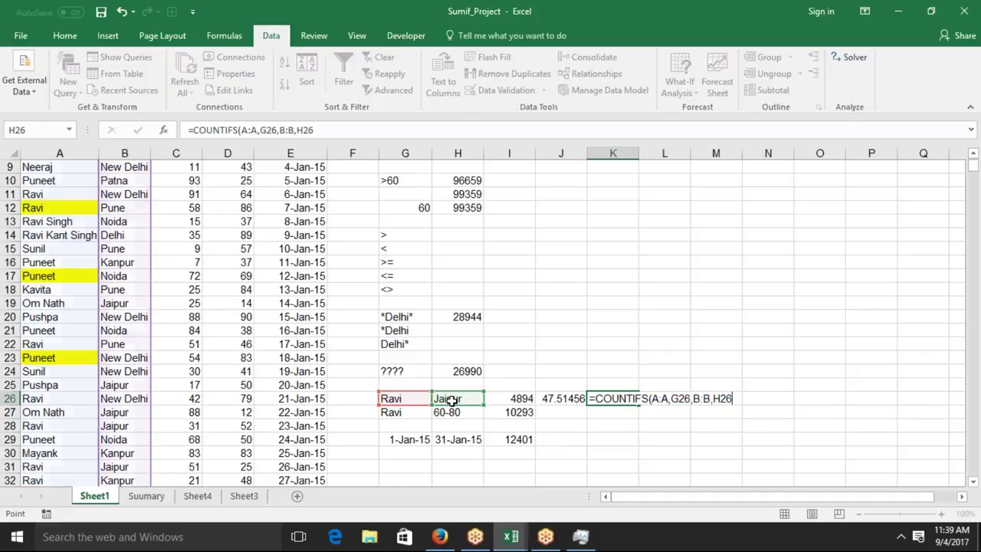
pyautogui.press('Return')
pyautogui.press('Up')
pyautogui.press('Up')
pyautogui.press('Up')
pyautogui.press('Up')
pyautogui.press('Up')
pyautogui.press('Up')
pyautogui.press('Up')
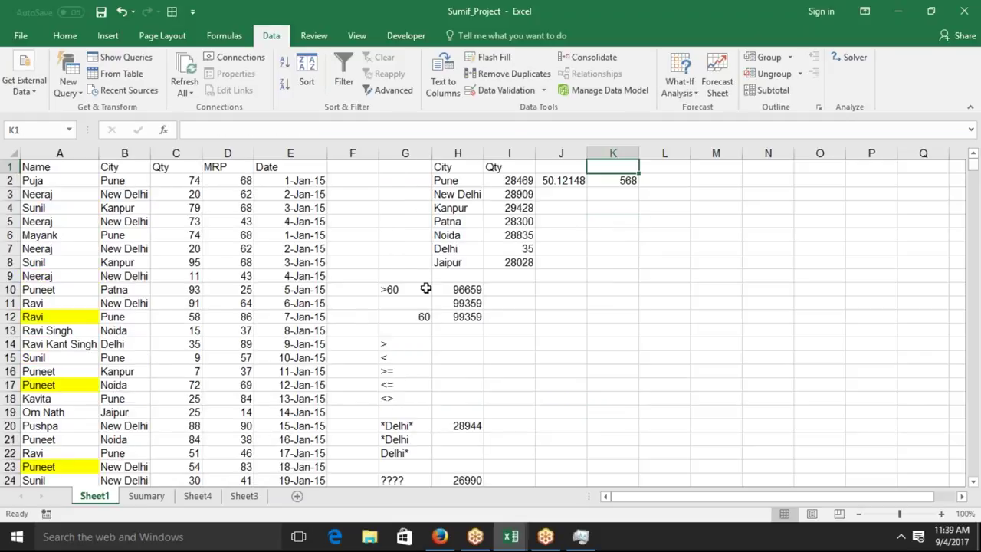
# Save, switch to the Suumary sheet and review Q1's Puneet/Pune criteria and monthly Qty/MRP results.
pyautogui.click(101, 12)
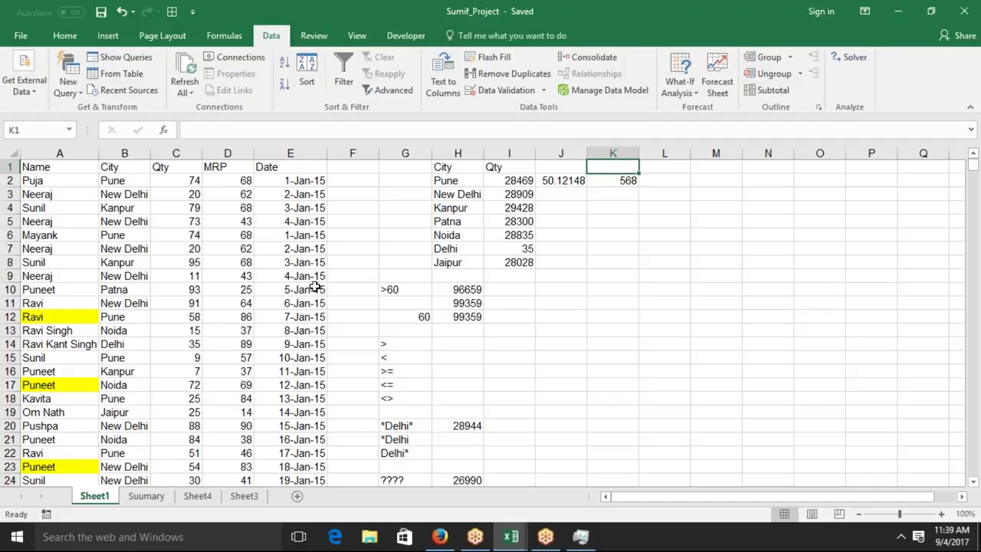
pyautogui.click(146, 496)
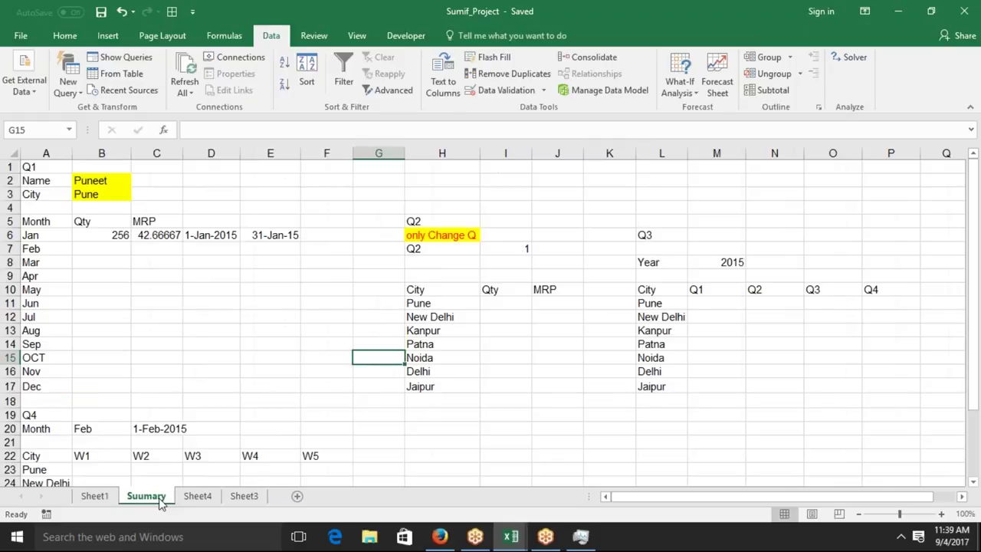
pyautogui.click(75, 369)
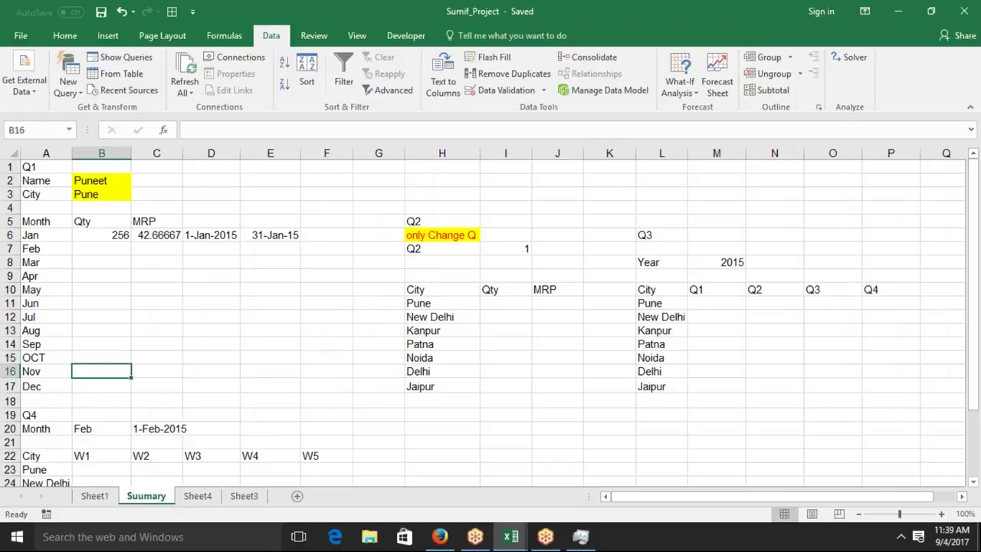
pyautogui.click(91, 181)
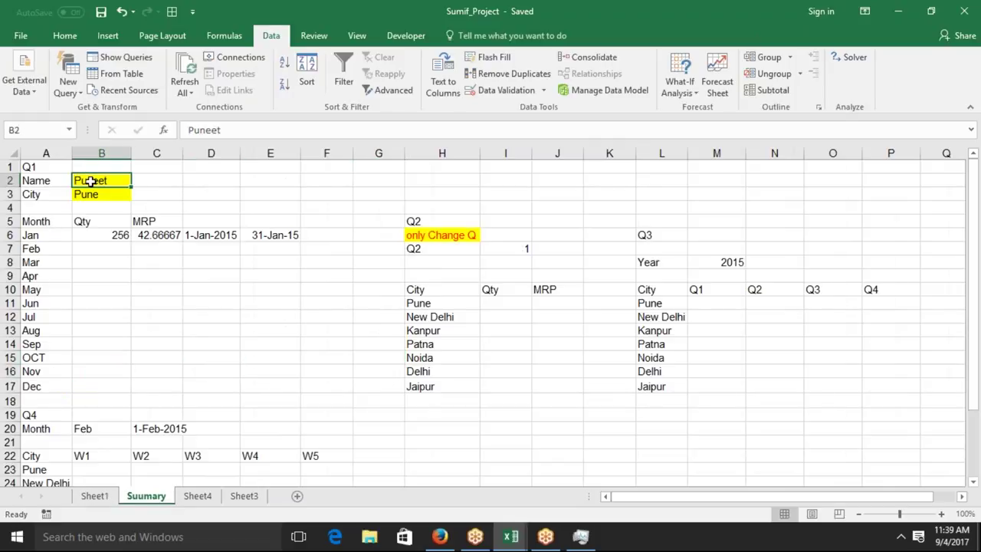
pyautogui.click(88, 193)
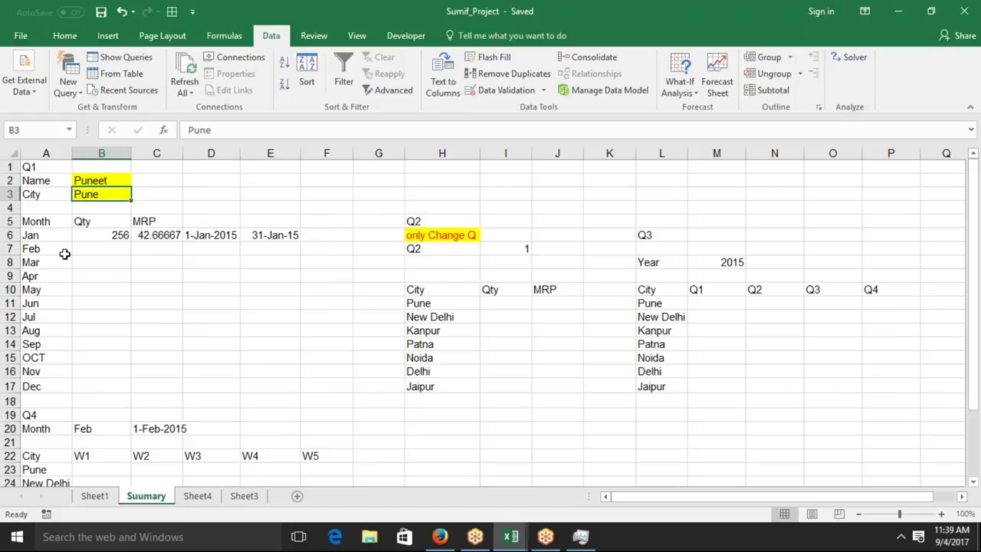
pyautogui.moveTo(51, 238); pyautogui.dragTo(47, 387)
pyautogui.moveTo(99, 238)
pyautogui.mouseDown()
pyautogui.moveTo(161, 282)
pyautogui.moveTo(164, 382)
pyautogui.mouseUp()
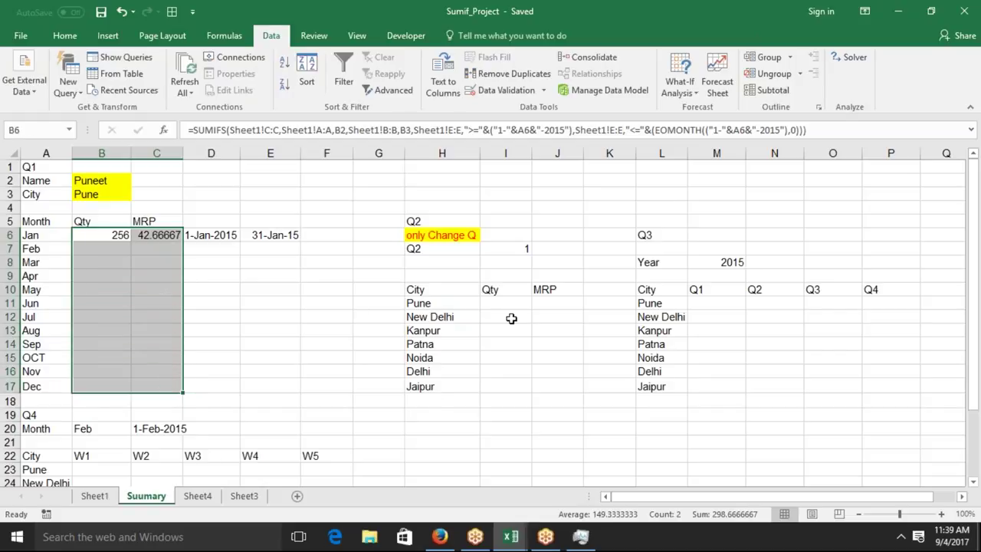
# Review the Q2 exercise: quarter input in H7:I8, city list and Qty/MRP results.
pyautogui.click(465, 261)
pyautogui.moveTo(465, 256); pyautogui.dragTo(512, 247)
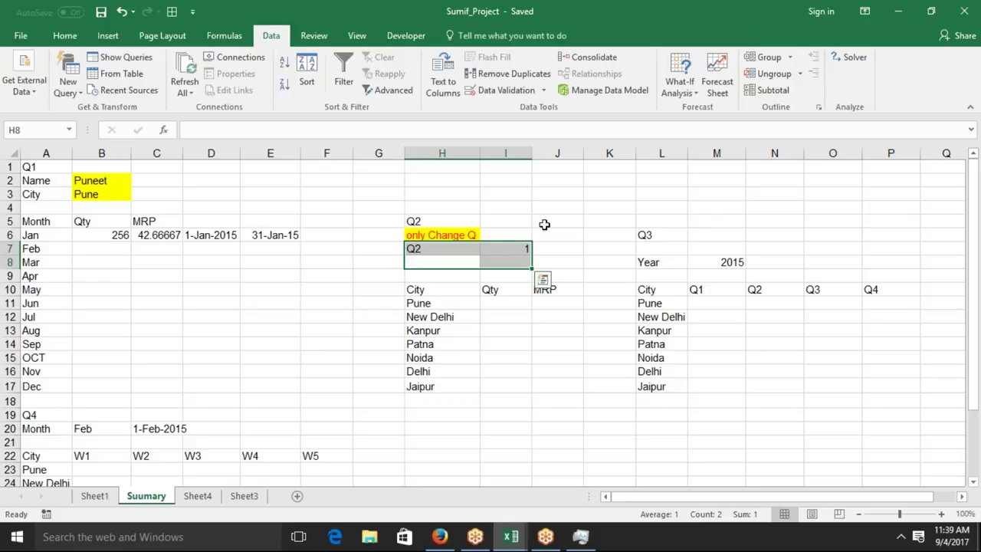
pyautogui.click(449, 311)
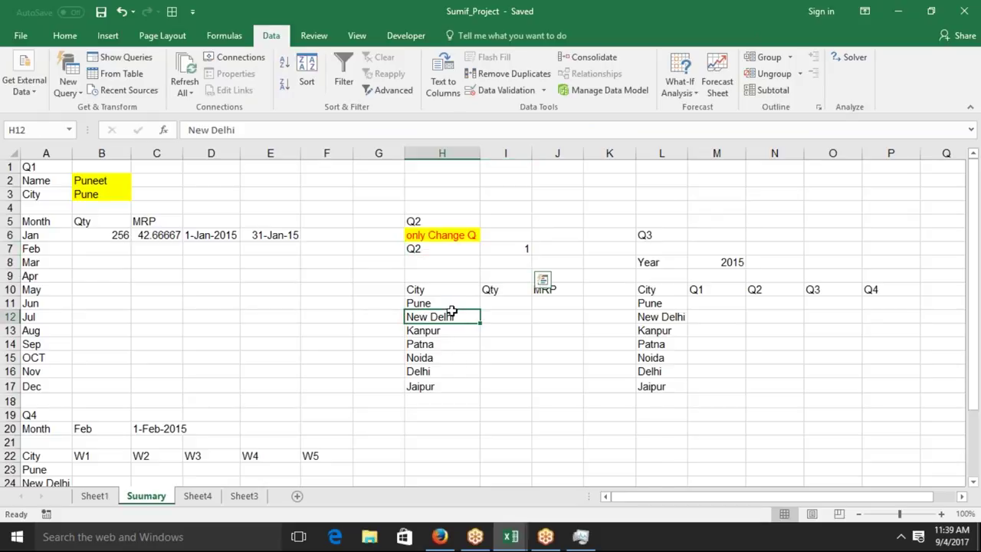
pyautogui.moveTo(449, 303); pyautogui.dragTo(566, 408)
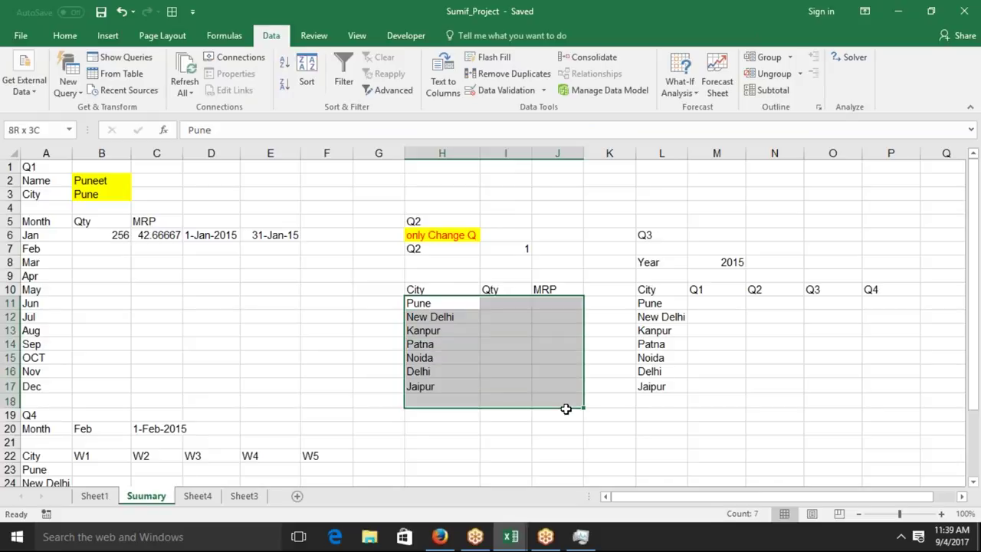
# Review the Q3 quarterly results and the Q4 weekly area B23:F28, then save again.
pyautogui.click(729, 264)
pyautogui.click(738, 304)
pyautogui.moveTo(740, 304); pyautogui.dragTo(892, 384)
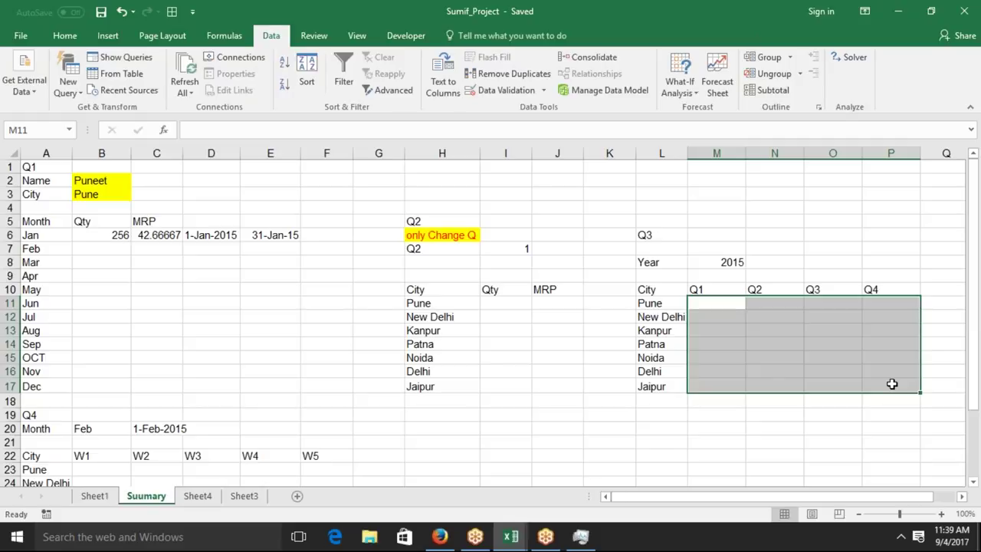
pyautogui.moveTo(978, 381); pyautogui.dragTo(977, 471)
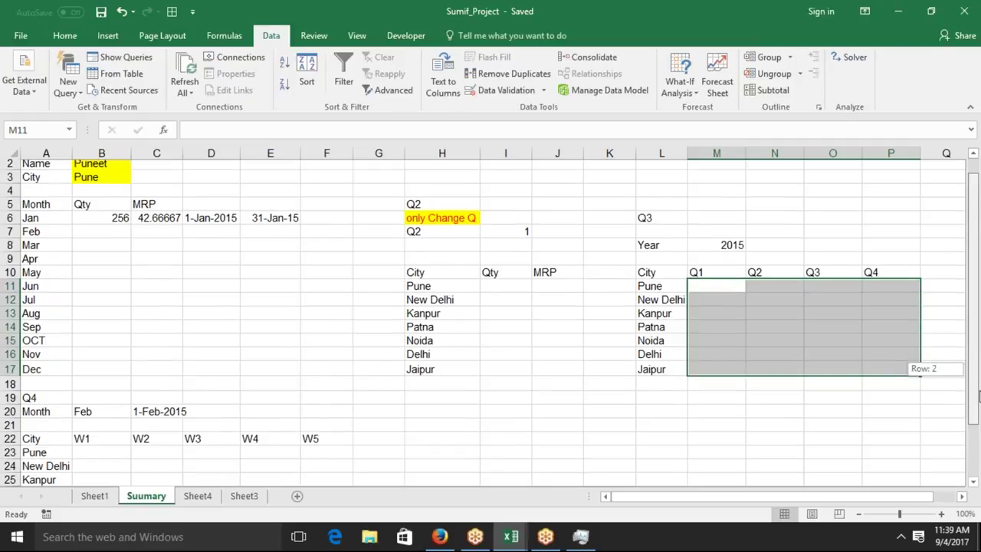
pyautogui.moveTo(114, 388)
pyautogui.mouseDown()
pyautogui.moveTo(204, 383)
pyautogui.moveTo(313, 437)
pyautogui.moveTo(321, 466)
pyautogui.mouseUp()
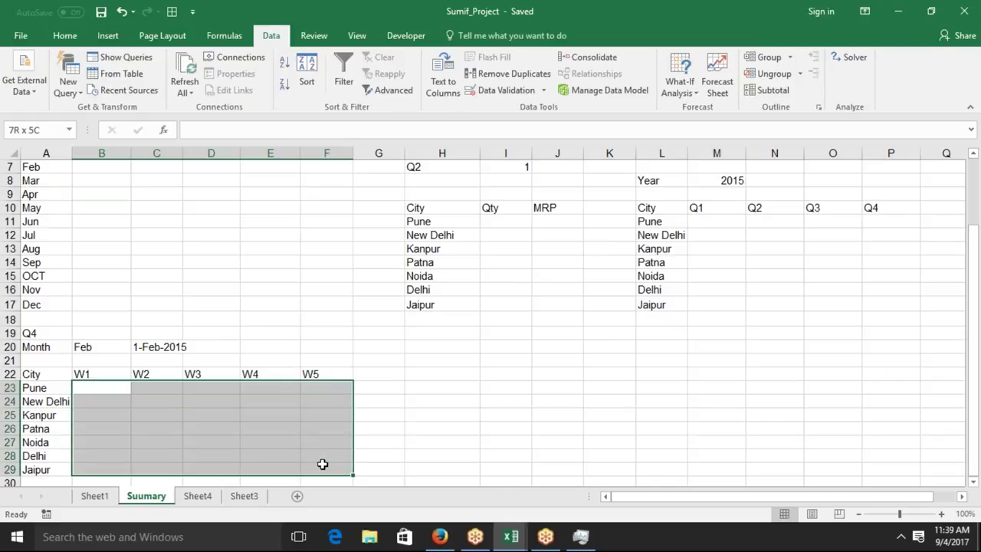
pyautogui.click(100, 11)
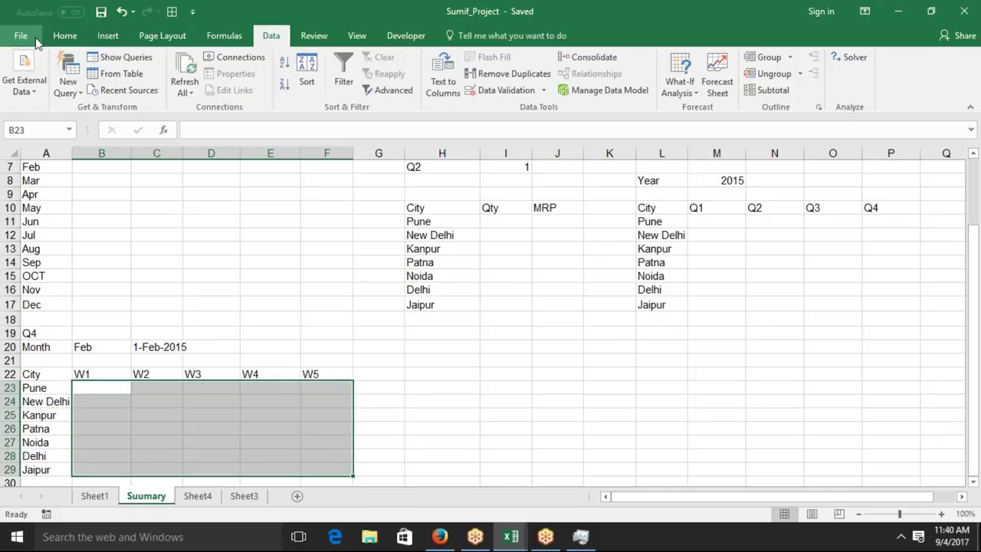
# Show the Recent workbooks list under File > Open and check the Sumif_Project entry's options.
pyautogui.click(23, 36)
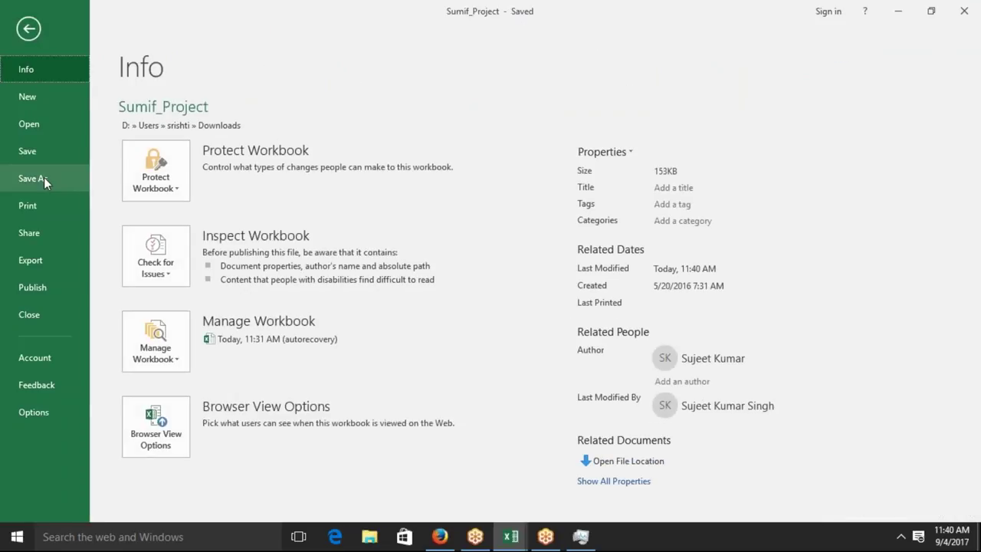
pyautogui.click(54, 138)
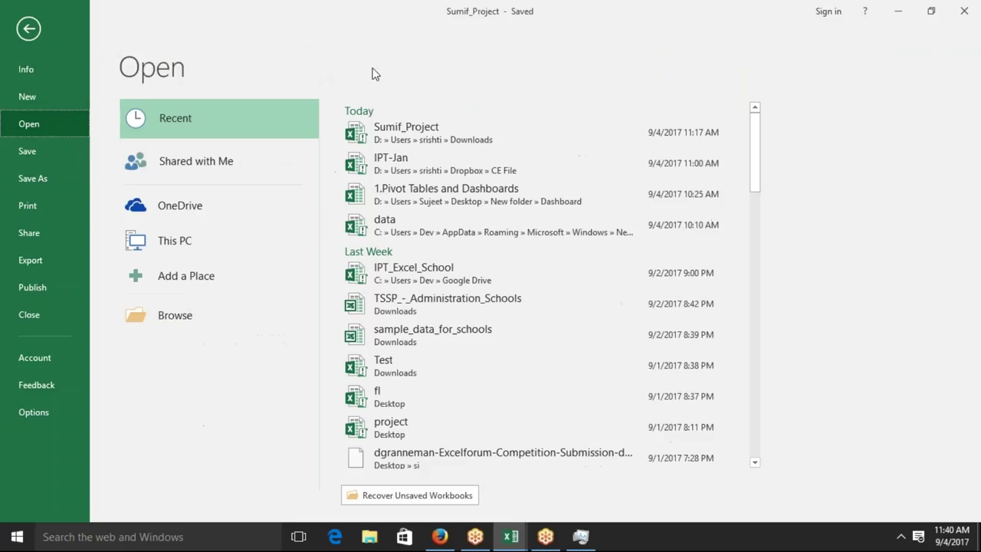
pyautogui.rightClick(392, 130)
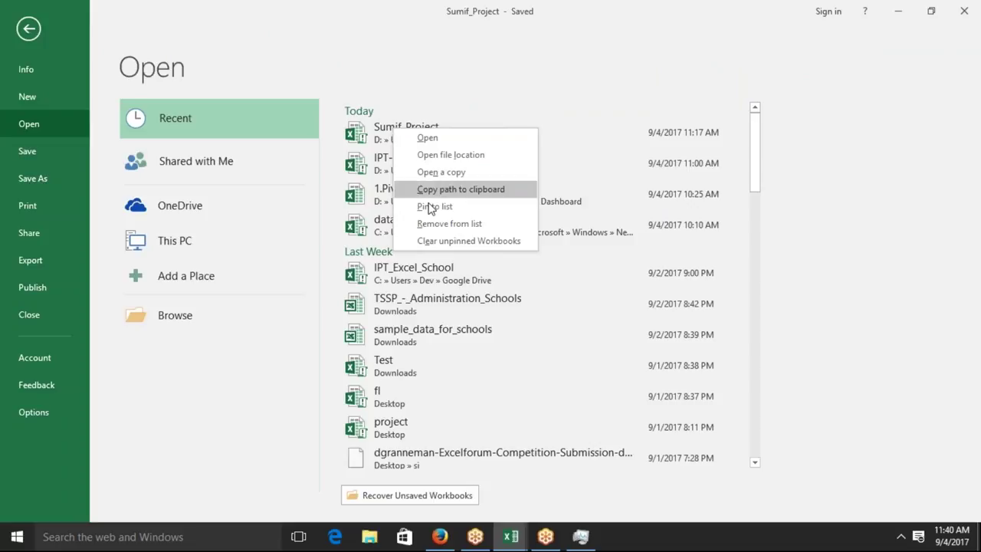
pyautogui.click(459, 188)
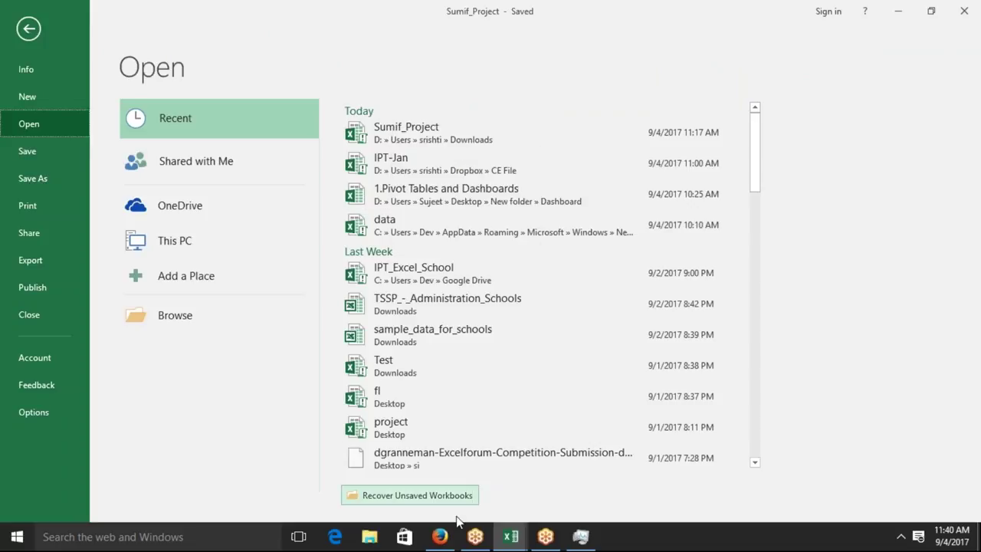
# Bring Firefox to the front and load gmail.com in a new tab.
pyautogui.click(439, 536)
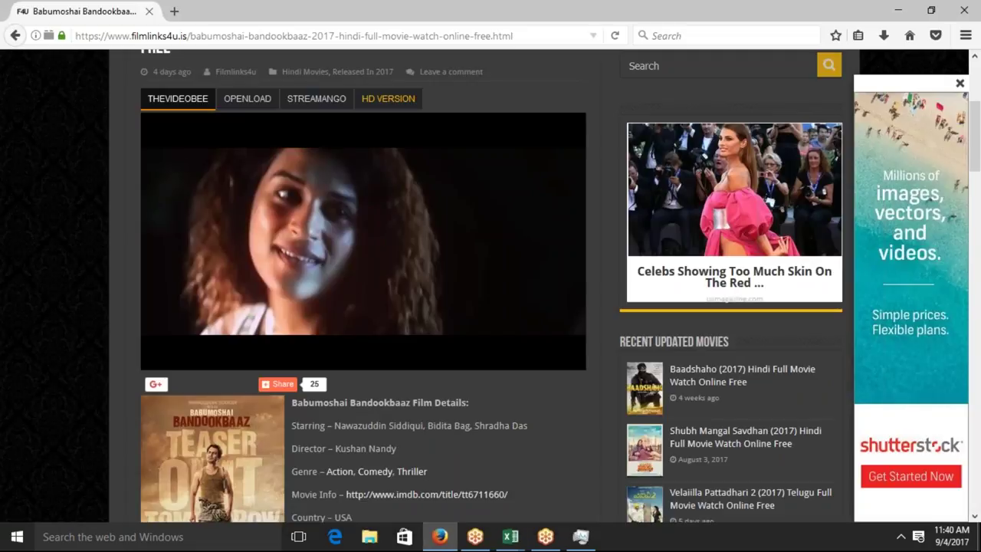
pyautogui.click(173, 14)
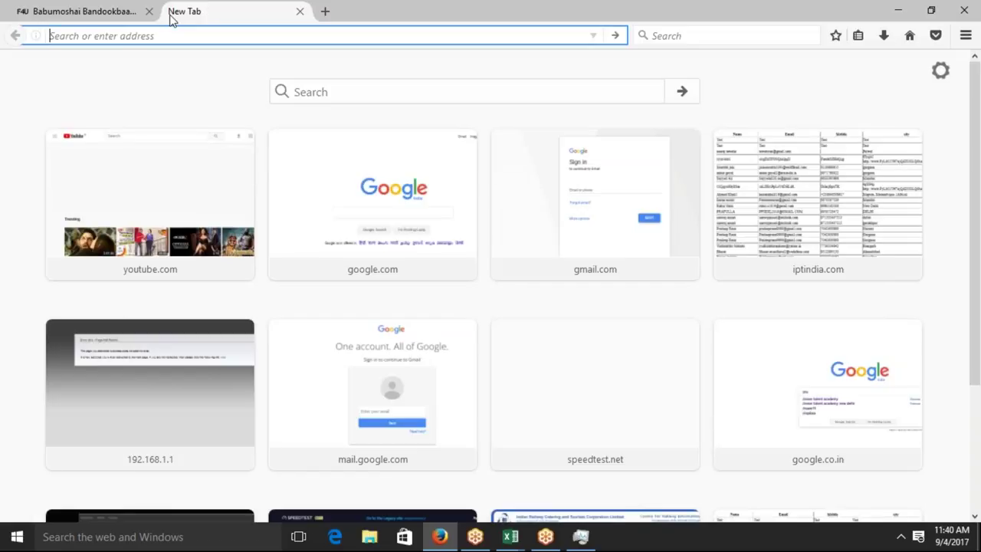
pyautogui.write('gmail.com/')
pyautogui.press('Return')
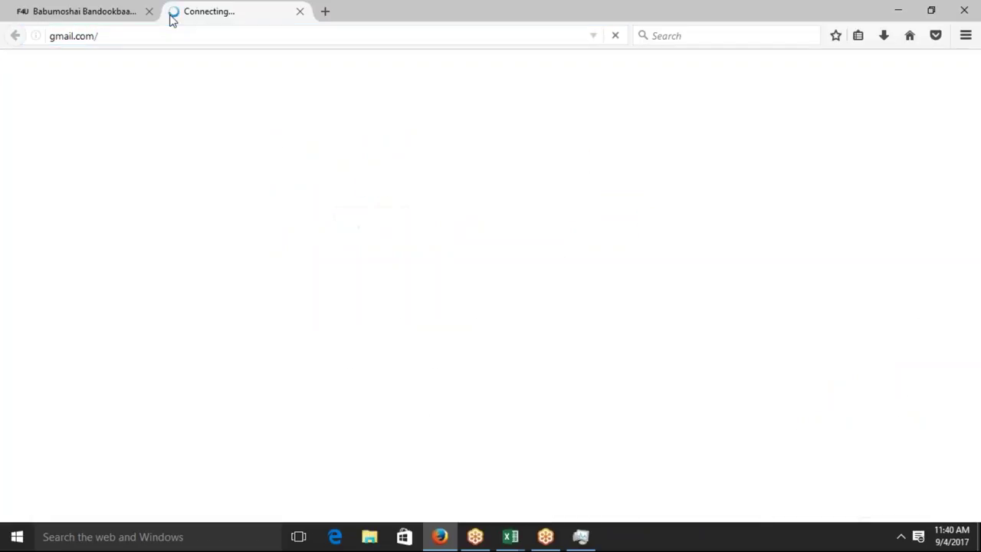